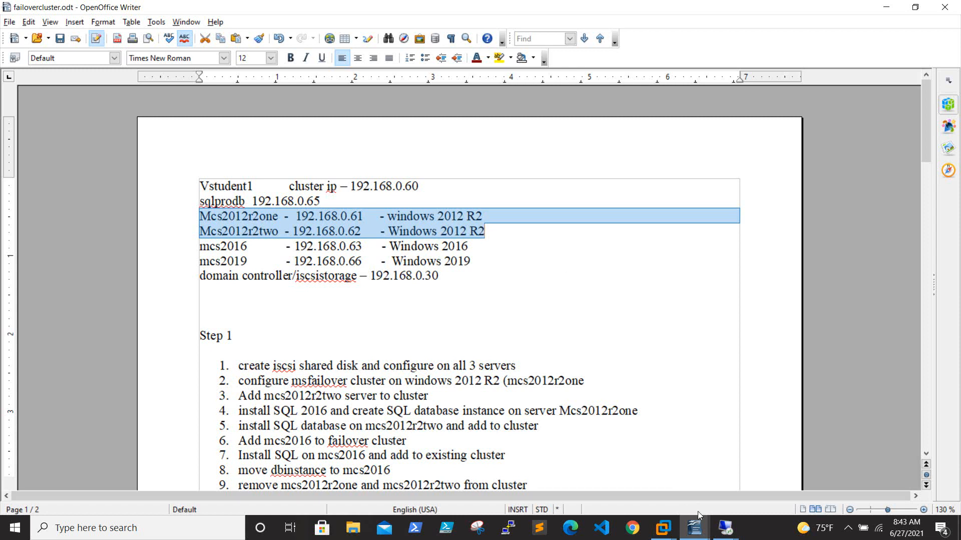
Step: Switch from the Writer notes to the 192.168.0.61 remote session showing Failover Cluster Manager
click(725, 528)
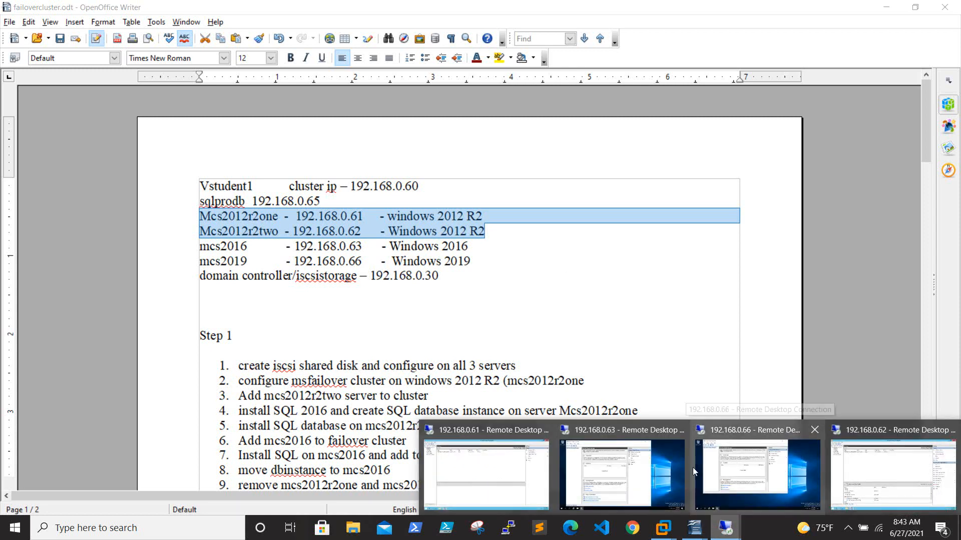
click(518, 468)
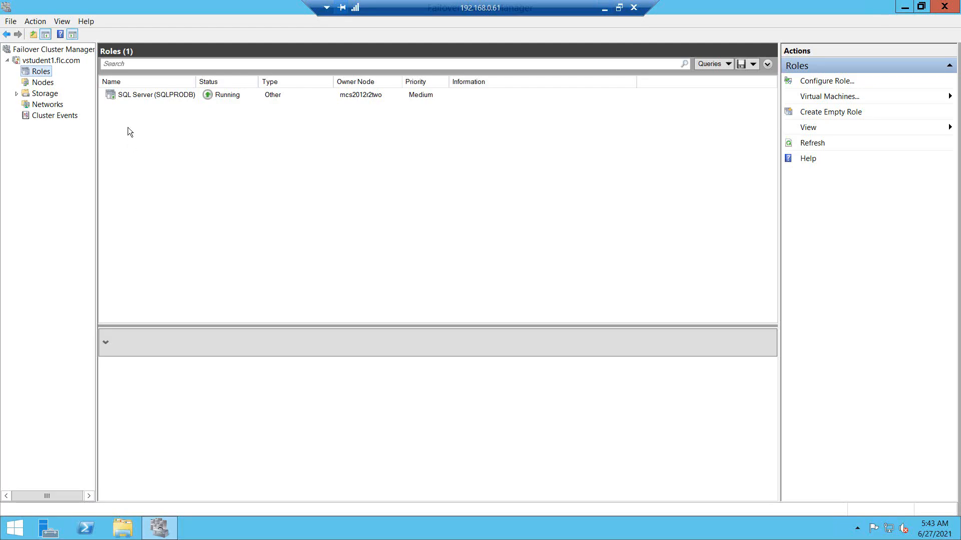
Step: Check both nodes and SQLPRODB's summary (sqlprodb, 192.168.0.65, owner mcs2012r2two), then minimize the session
click(47, 81)
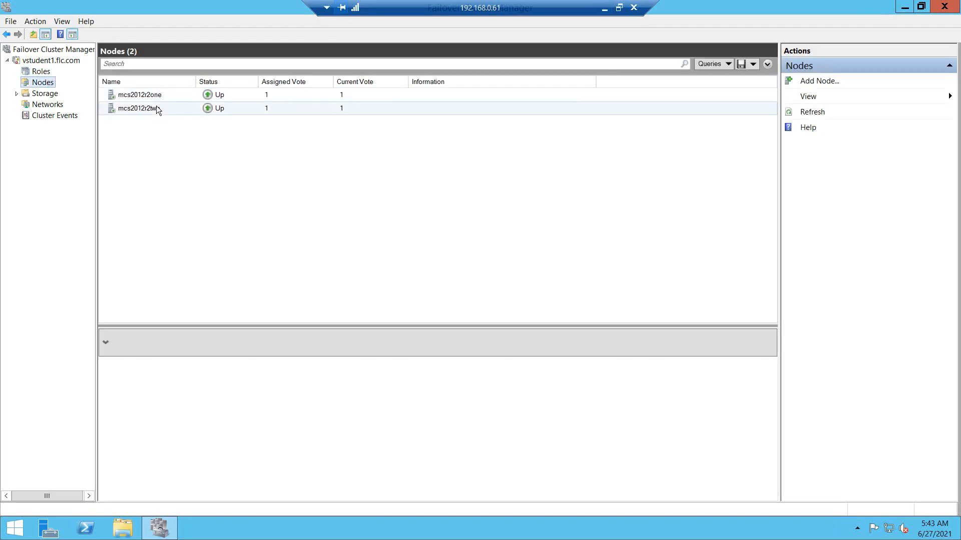
click(41, 71)
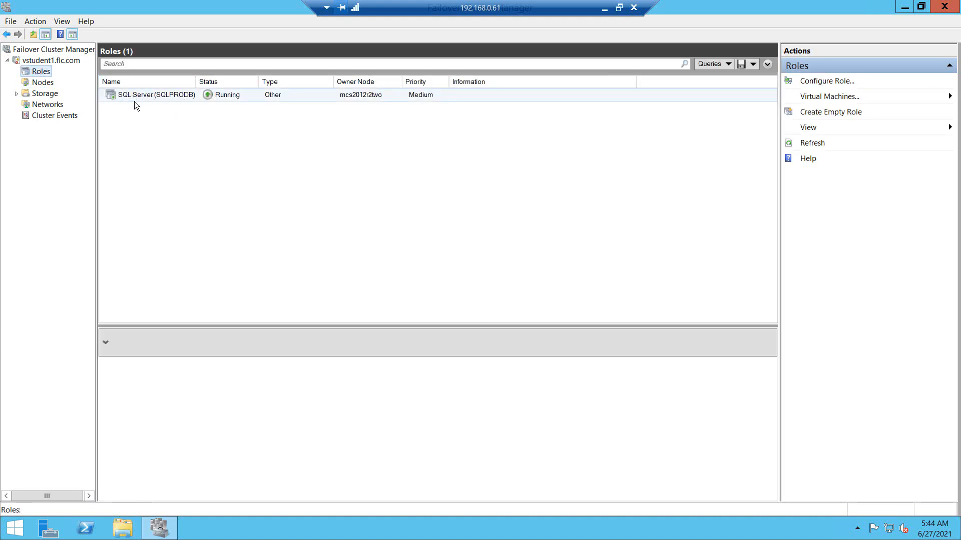
click(140, 95)
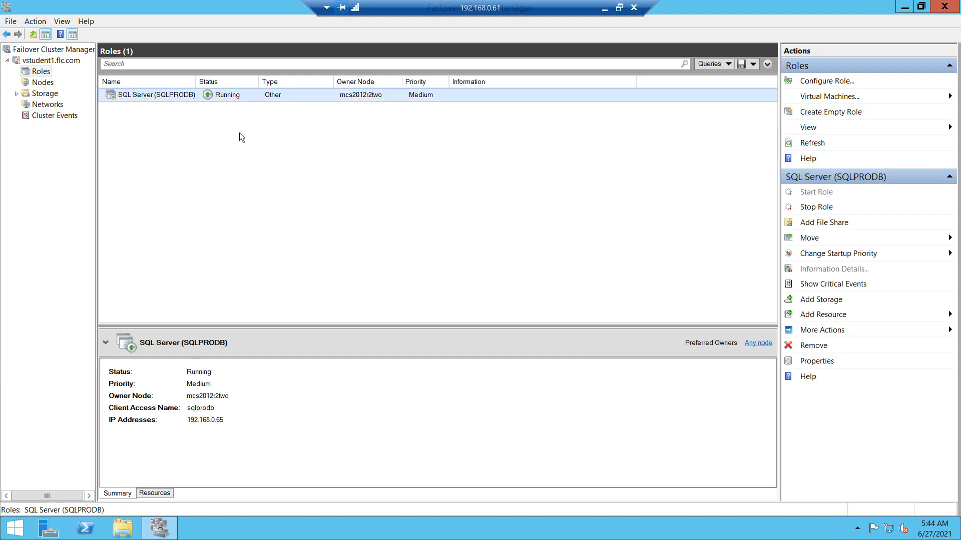
click(604, 7)
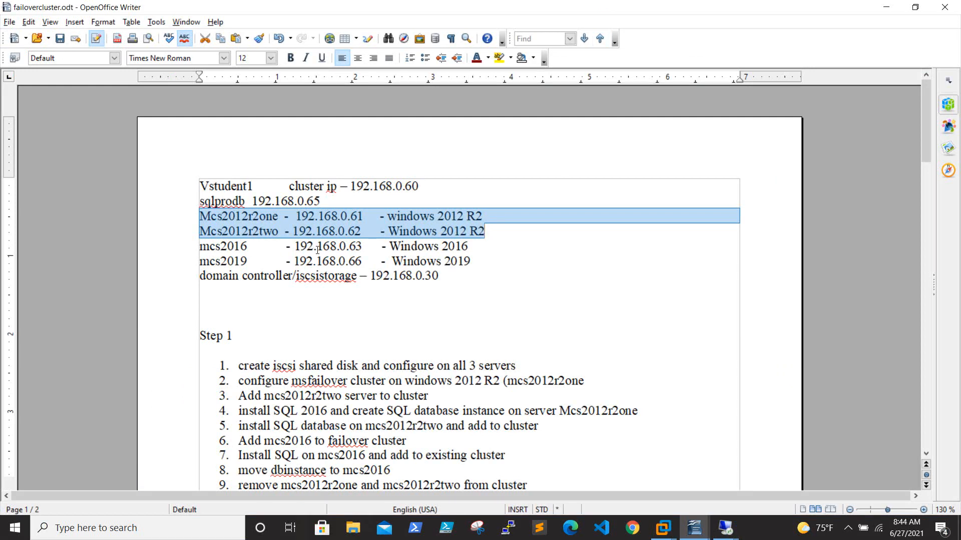
Step: Highlight mcs2016's address 192.168.0.63 and the Mcs2012r2two server line in the notes
drag(292, 246, 365, 243)
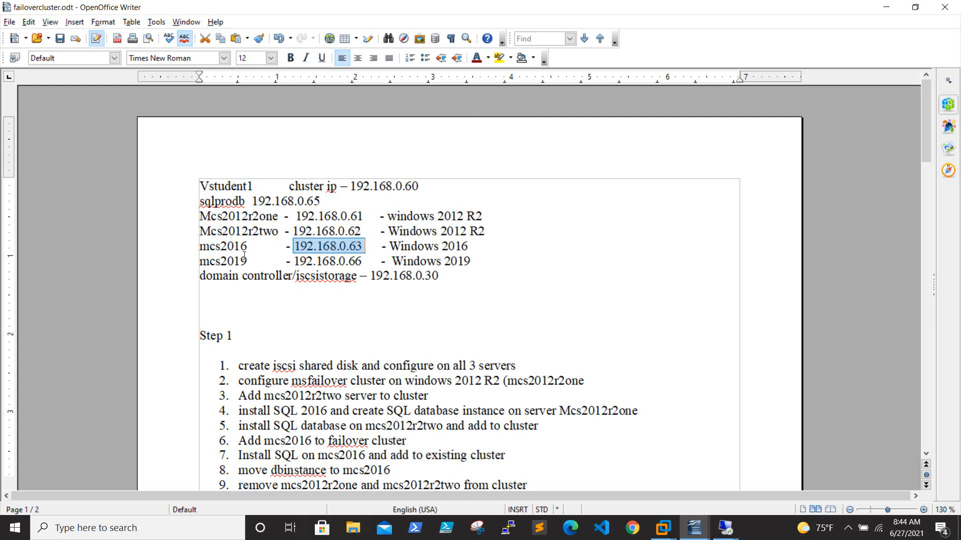
drag(249, 246, 466, 245)
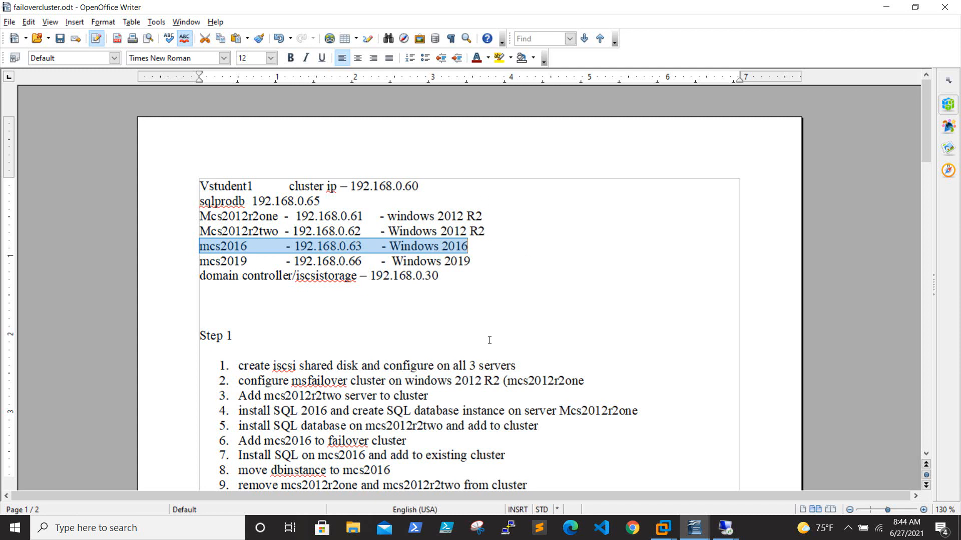
click(470, 246)
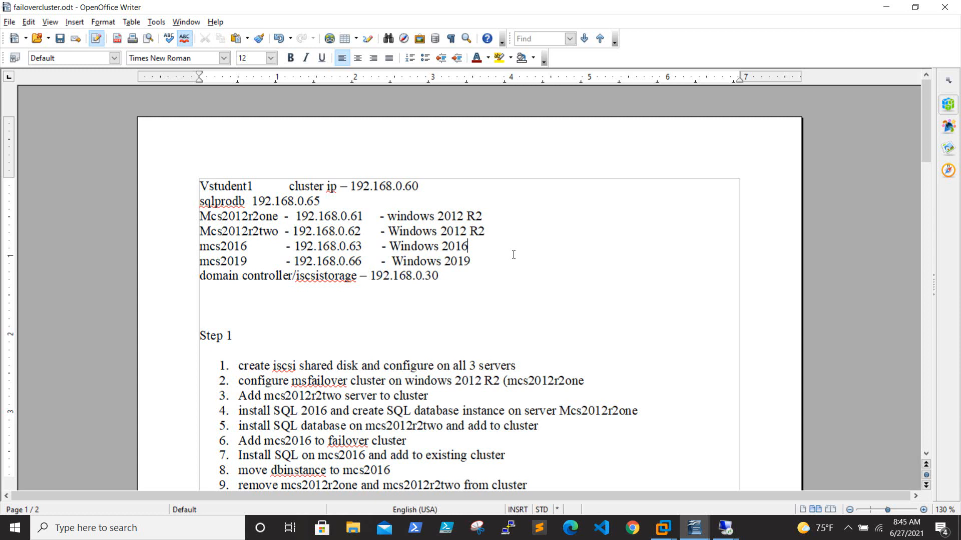
triple_click(201, 231)
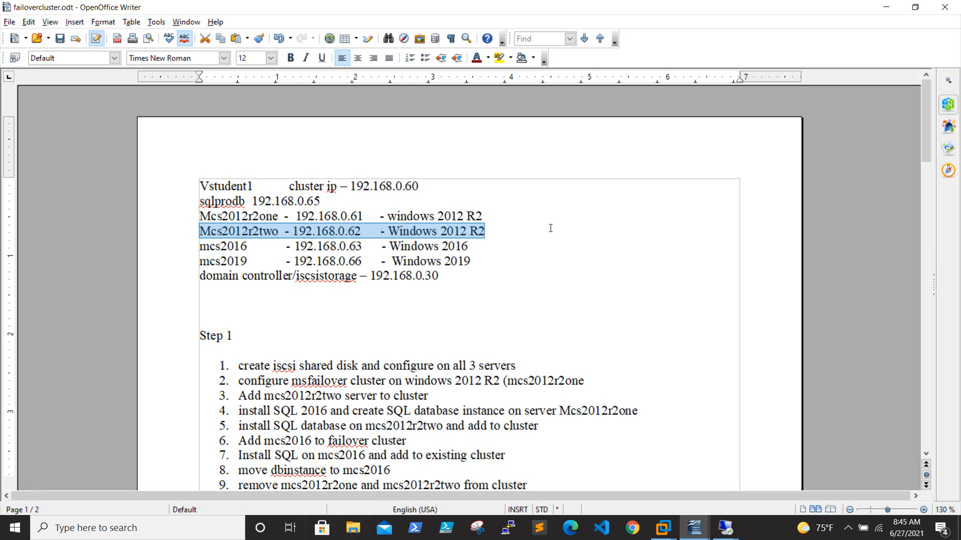
Step: Scroll down and select steps 5 through 10 of the upgrade plan
scroll(490, 259, down, 3)
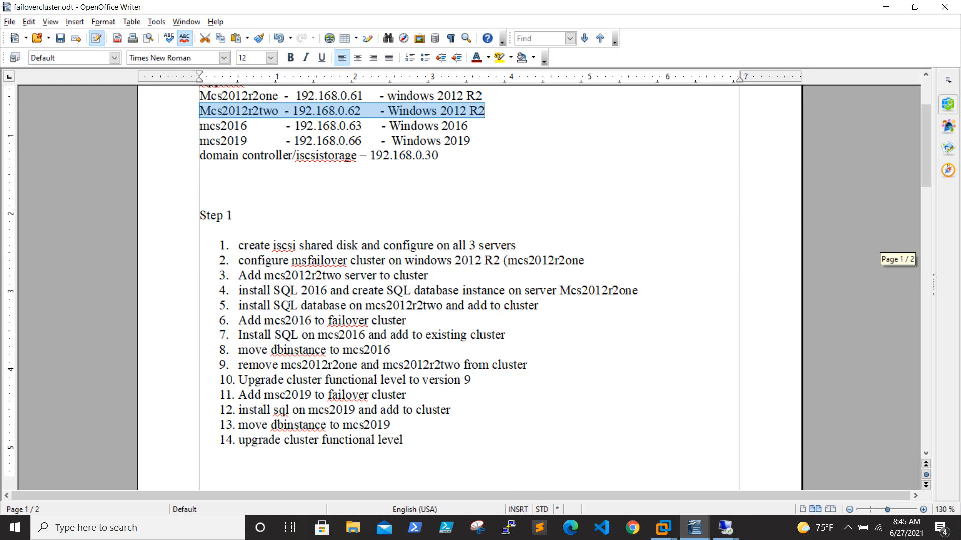
drag(221, 306, 543, 306)
drag(239, 320, 509, 376)
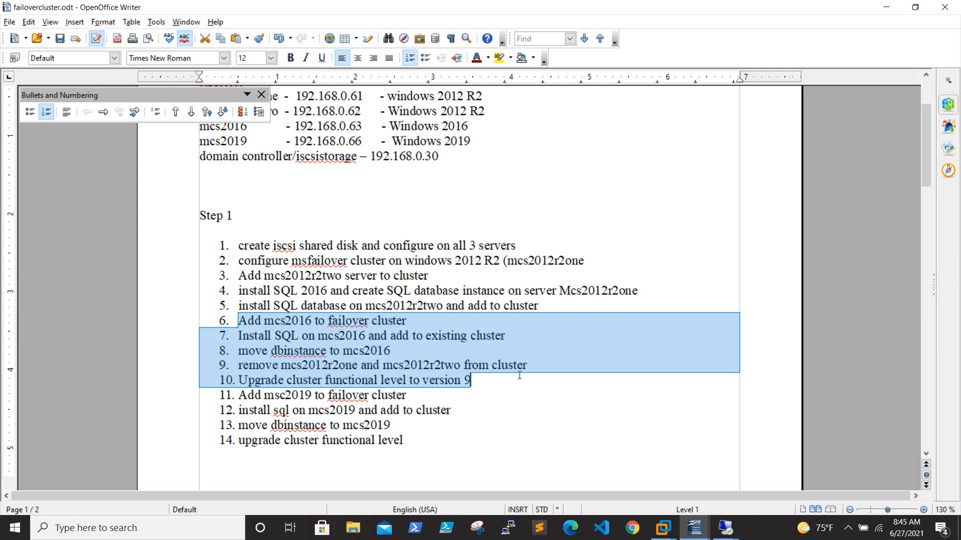
Step: In the 192.168.0.62 session, minimize Failover Cluster Manager and close Server Manager
click(886, 7)
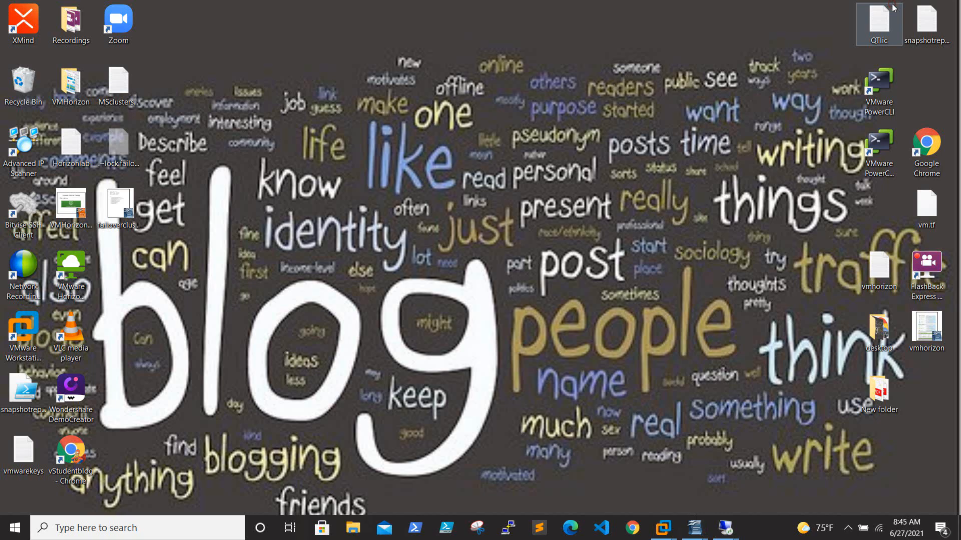
click(726, 530)
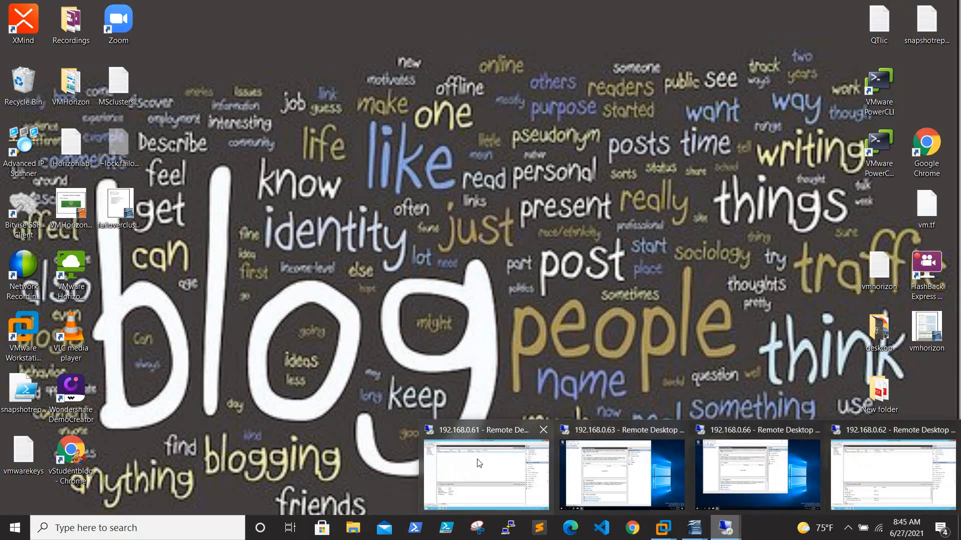
click(902, 464)
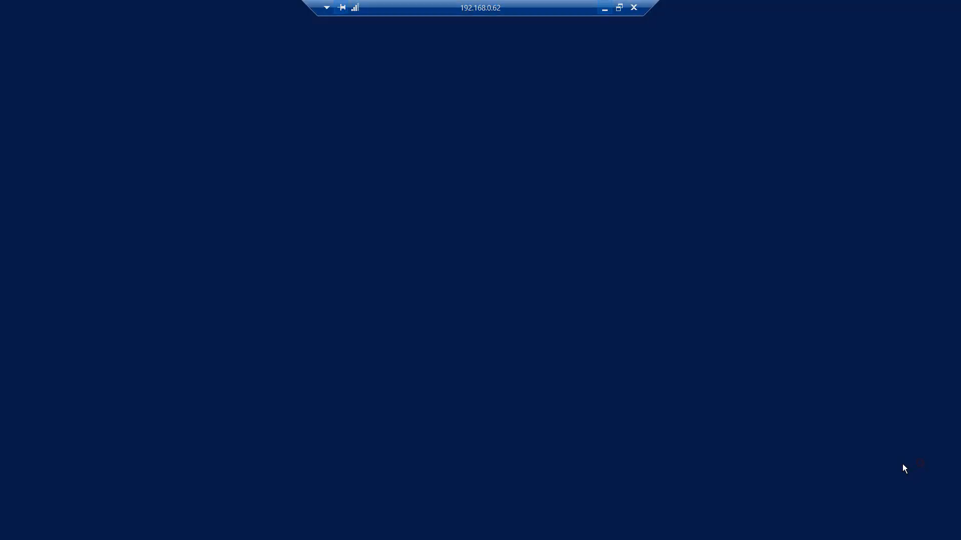
click(905, 6)
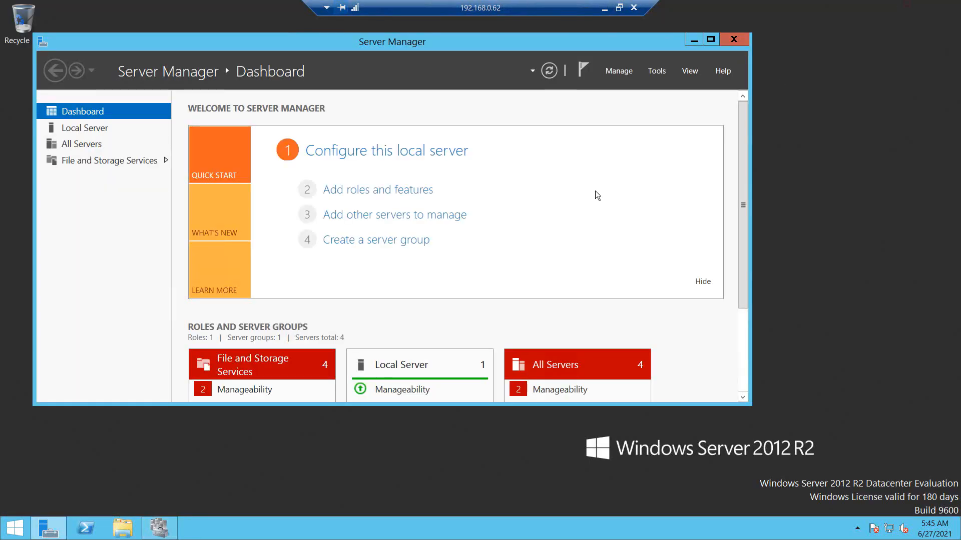
click(730, 40)
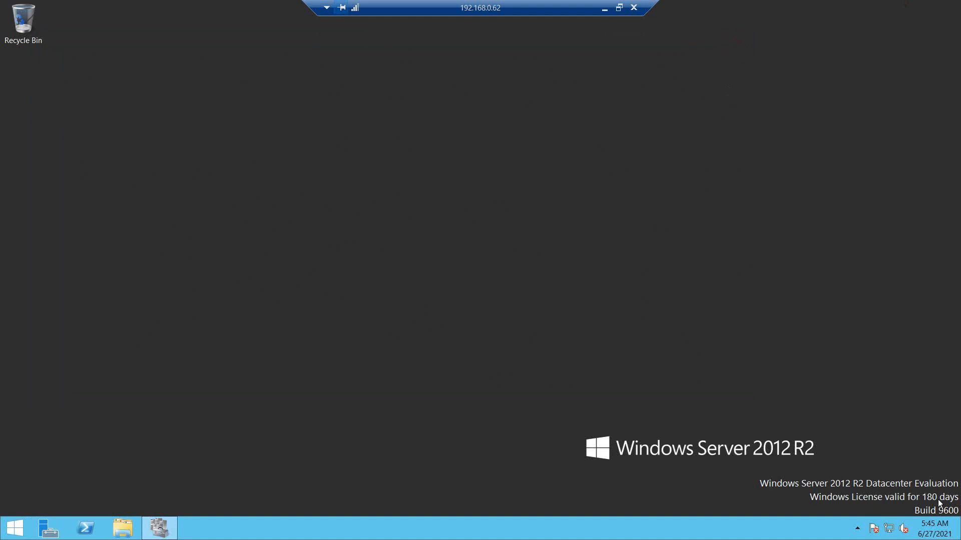
click(605, 9)
Step: Launch Remote Desktop Connection (mstsc) from the quick administration menu's Run prompt
mouse_move(720, 525)
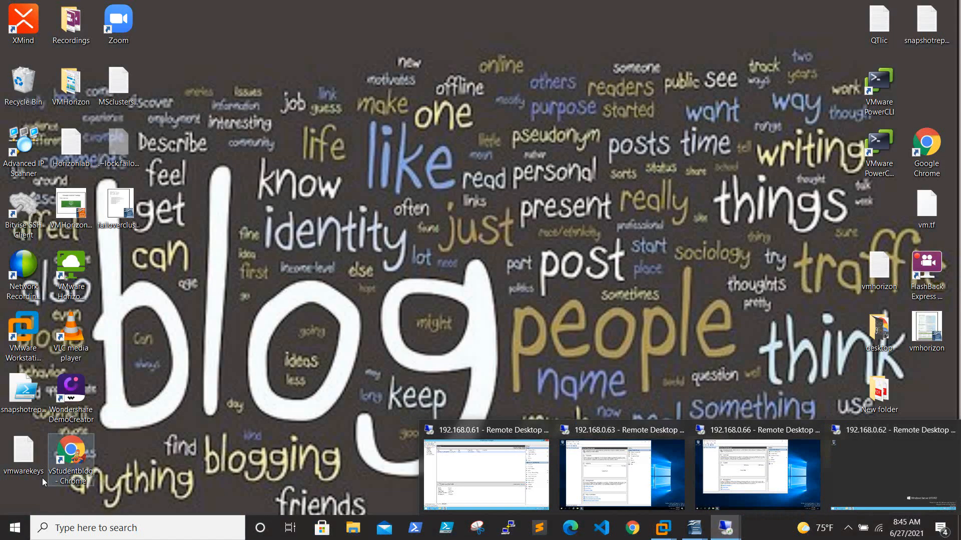
right_click(14, 527)
click(101, 475)
click(97, 488)
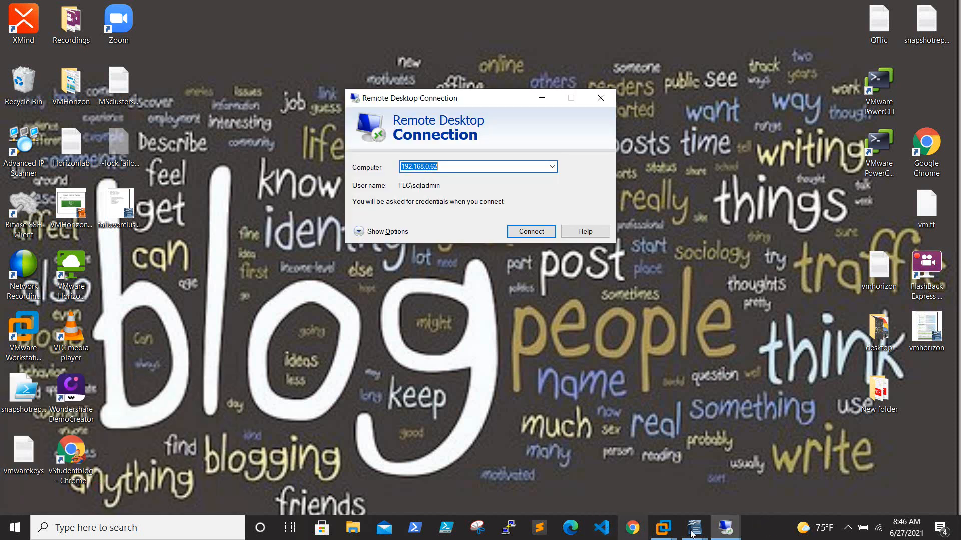
Step: Bring the failovercluster.odt notes forward and select mcs2016's address 192.168.0.63
mouse_move(694, 529)
click(624, 468)
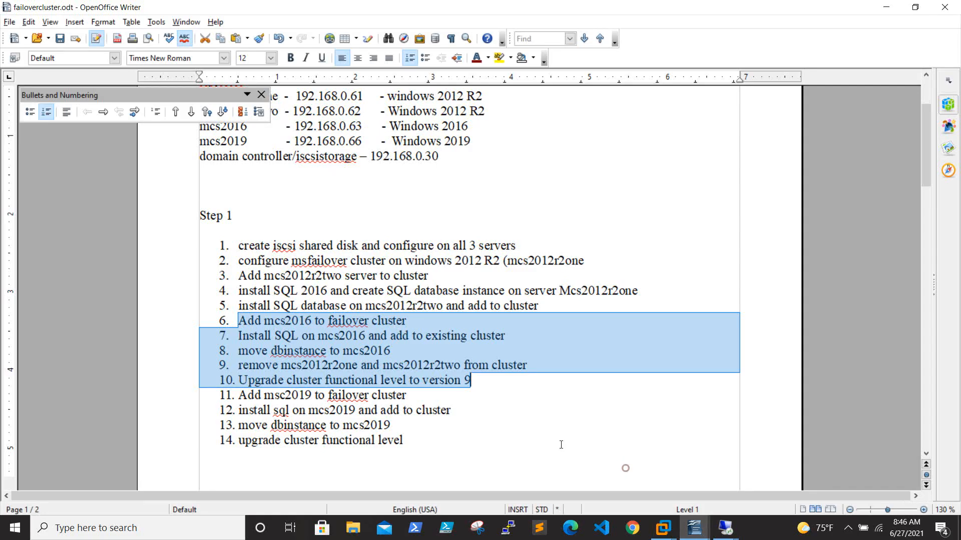
scroll(345, 211, up, 3)
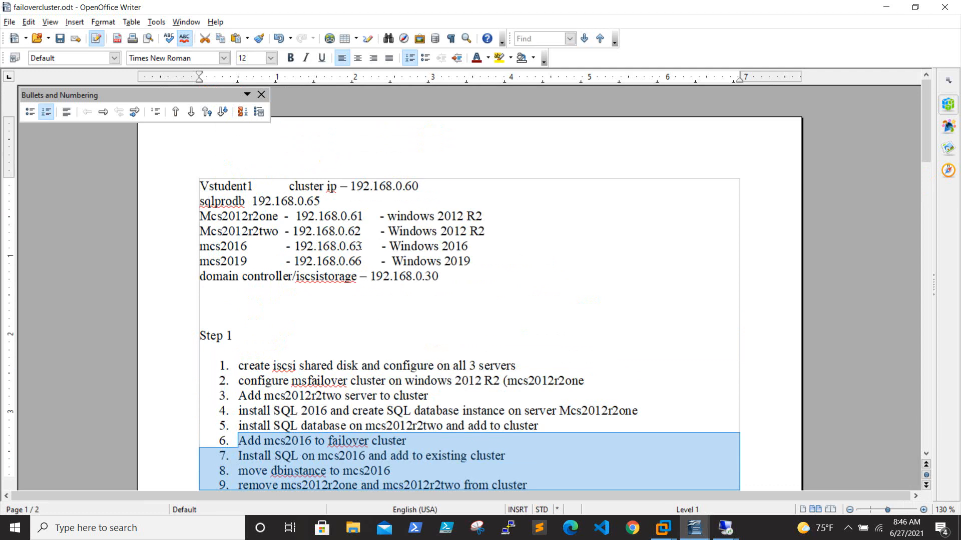
drag(361, 246, 290, 246)
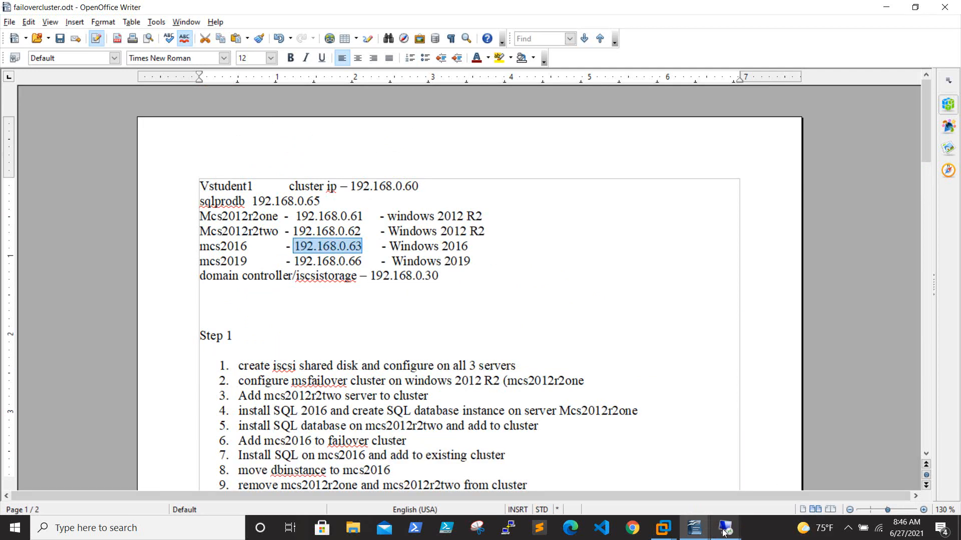
Step: Glance at the 192.168.0.63 session, then return to the 192.168.0.61 session
mouse_move(724, 531)
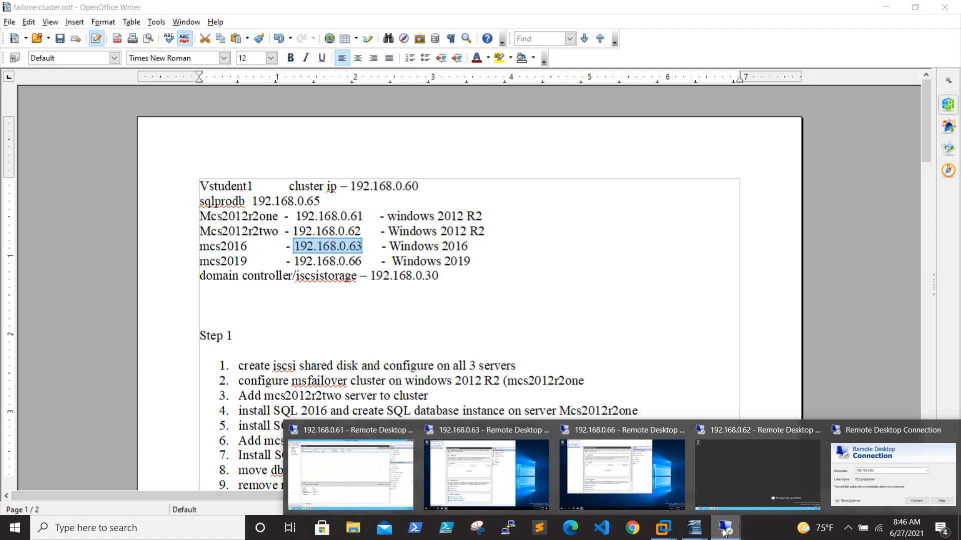
click(491, 467)
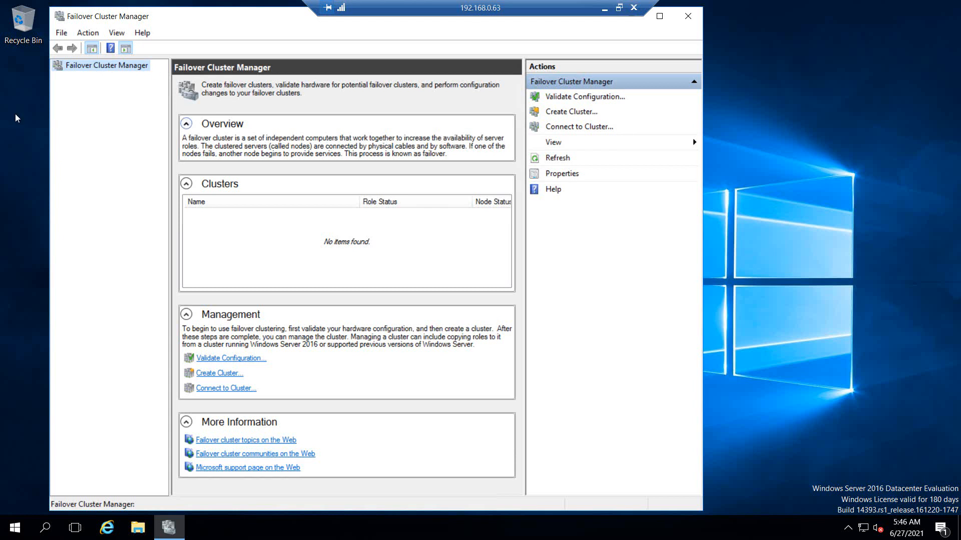
click(606, 7)
mouse_move(725, 528)
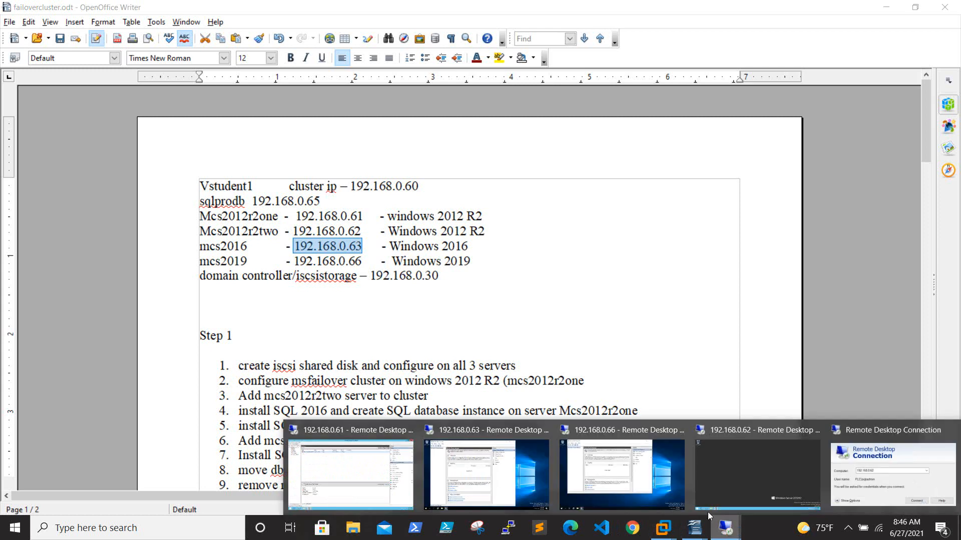
click(362, 467)
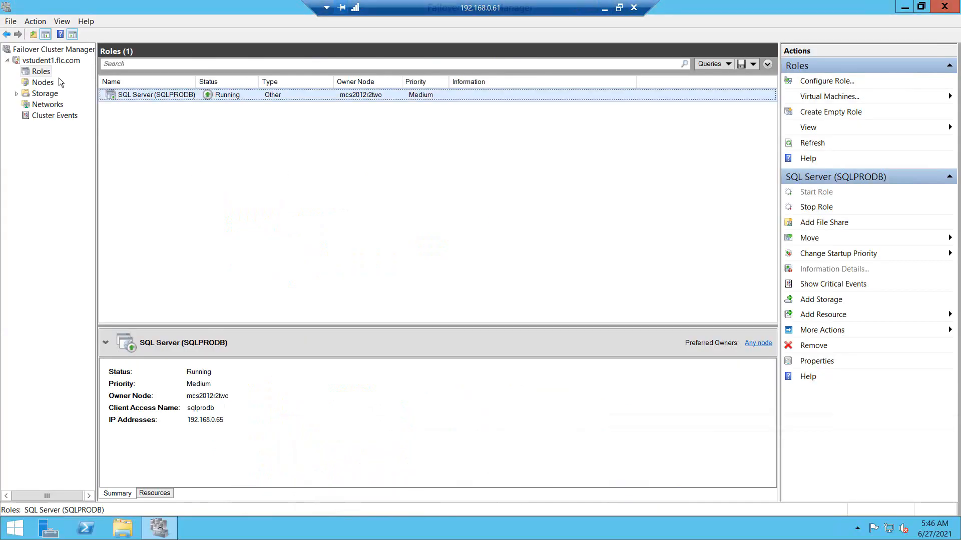
Step: Open the Add Node Wizard from the vstudent1.flc.com cluster's context menu
click(47, 61)
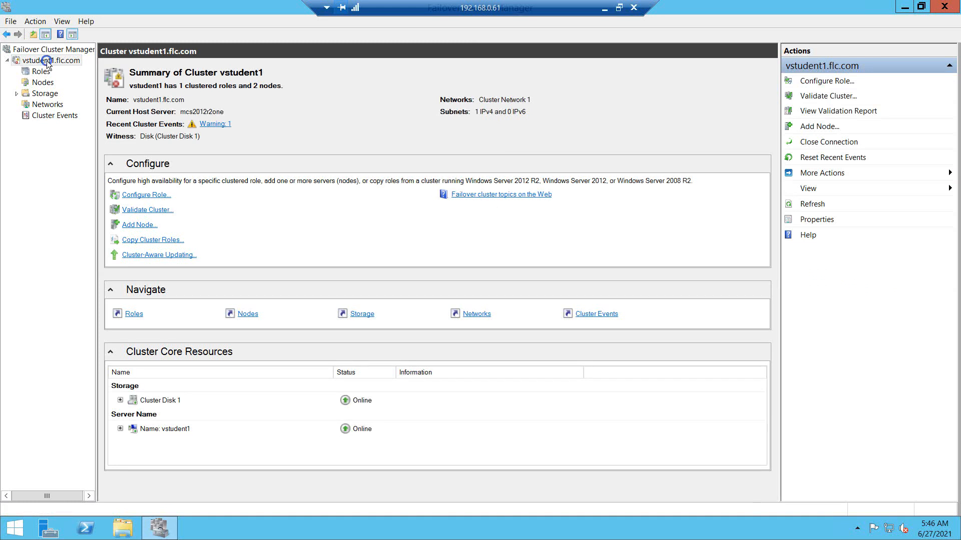
right_click(47, 61)
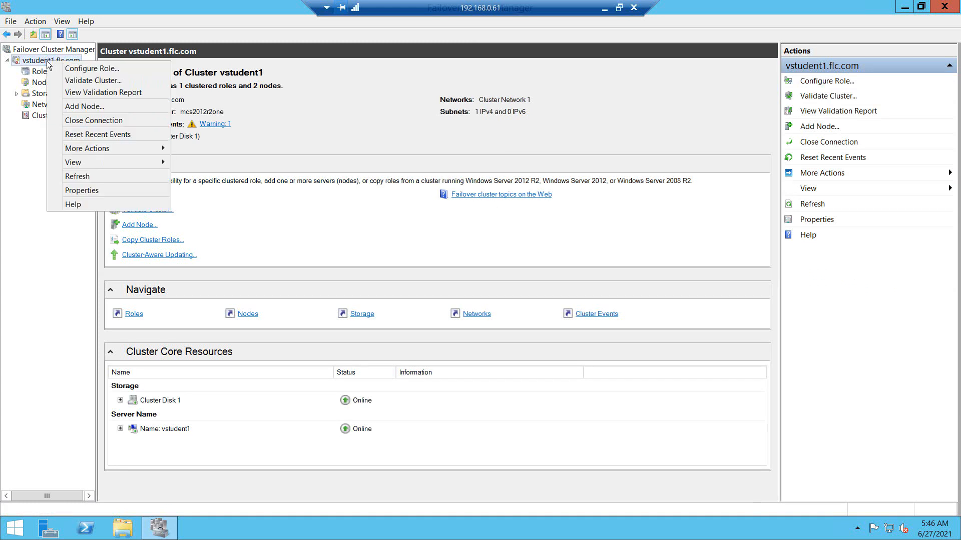
click(101, 108)
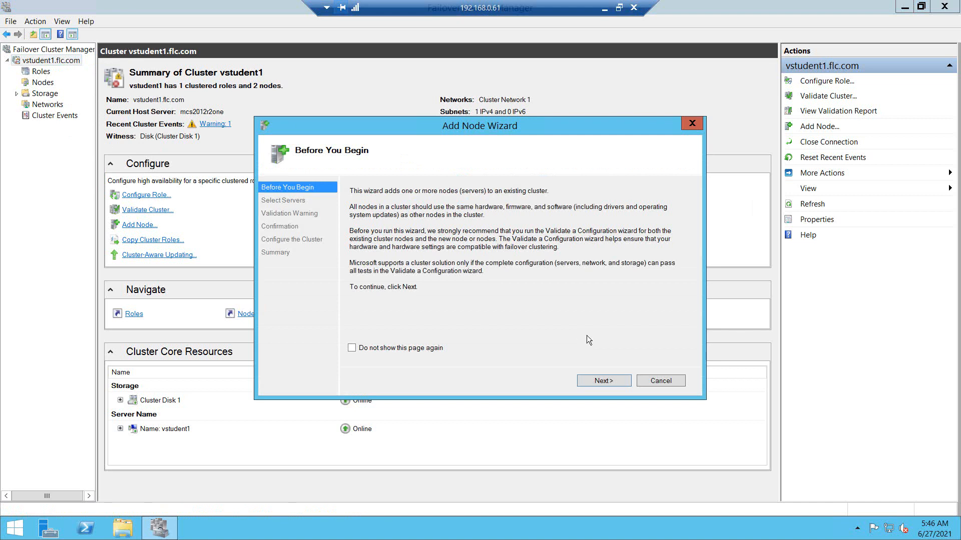
Step: Copy the server name mcs2016 from the local notes into the wizard's computer lookup
click(601, 380)
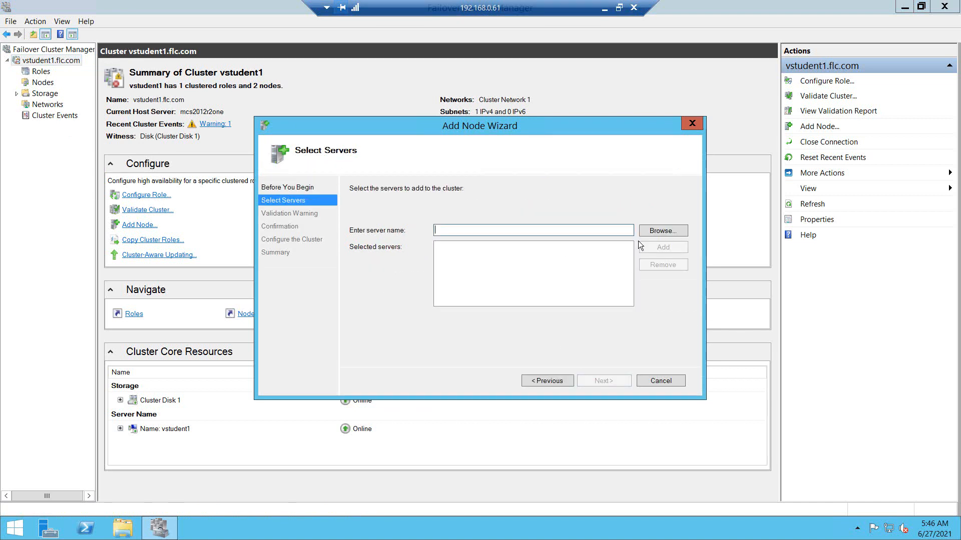
click(660, 231)
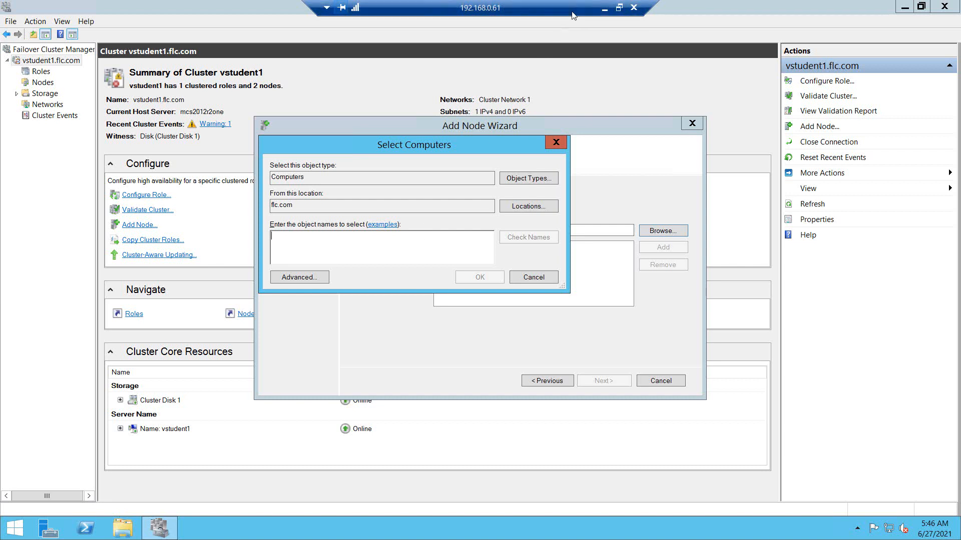
click(605, 7)
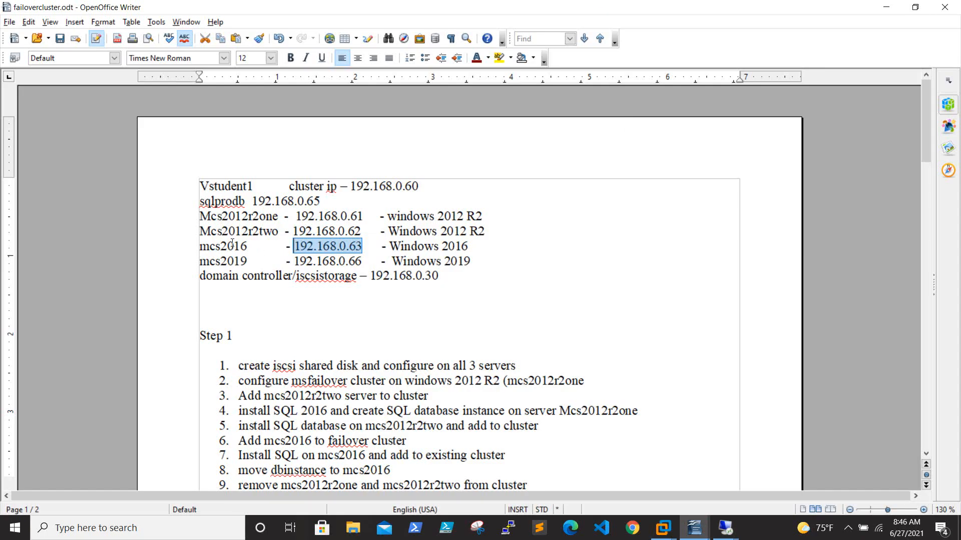
drag(246, 246, 201, 248)
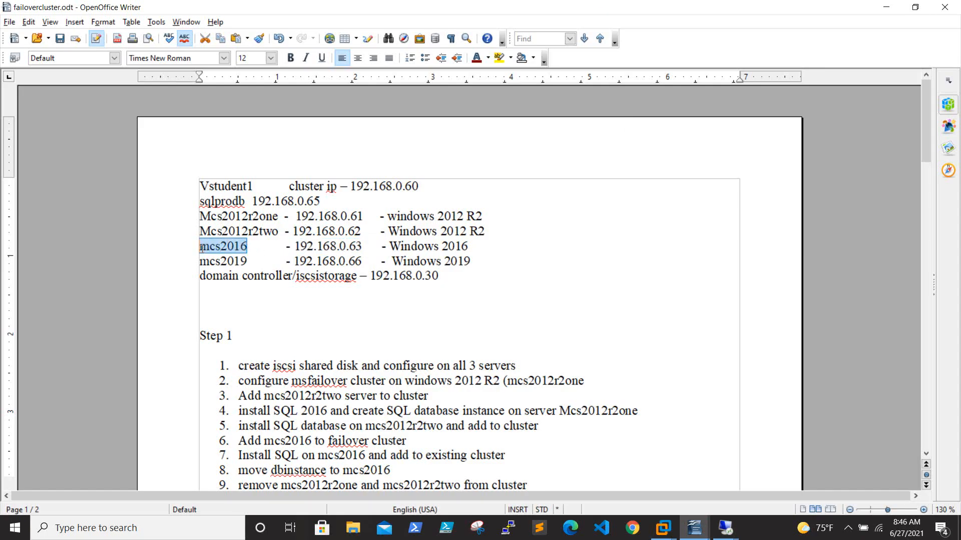
mouse_move(725, 528)
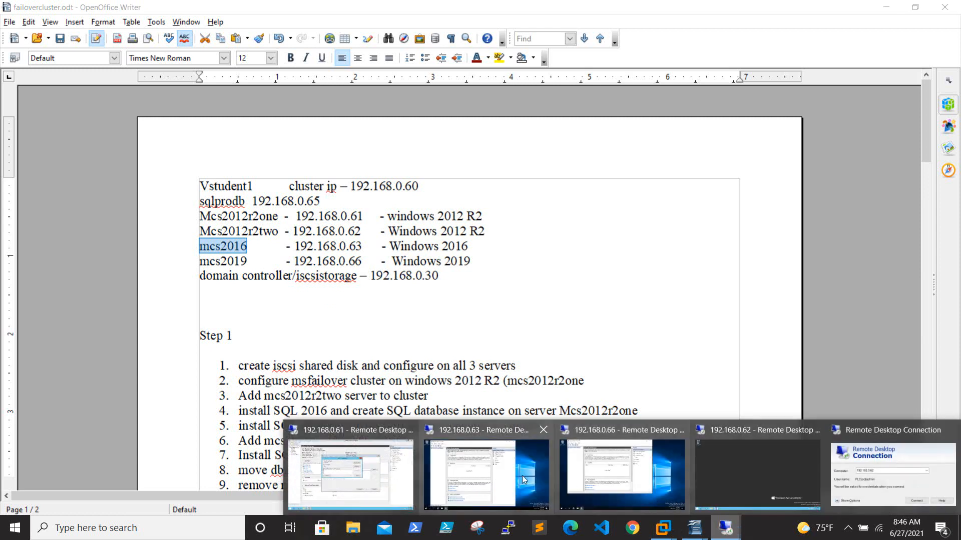
click(332, 473)
text(mcs2016)
Step: Resolve mcs2016.flc.com as the node to add and choose to validate the configuration first
click(509, 240)
click(487, 278)
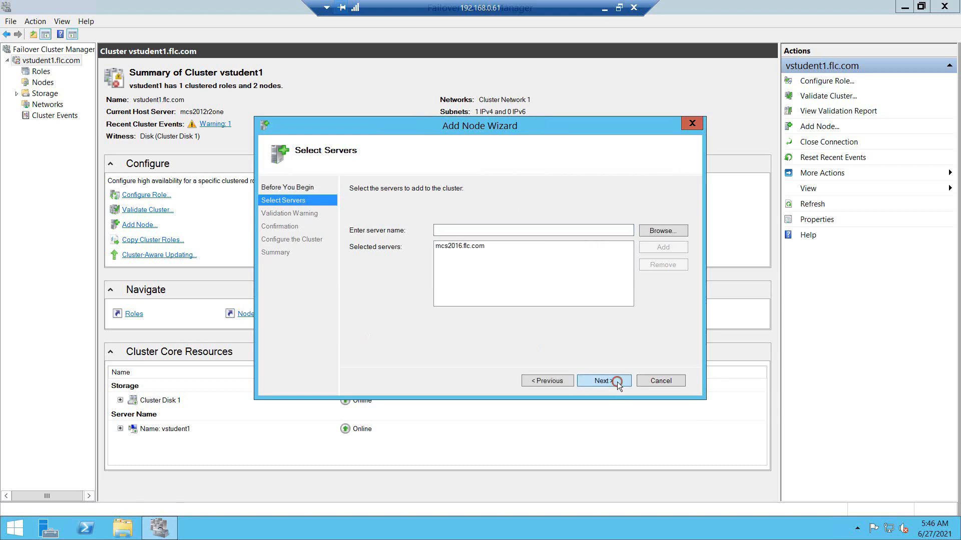
click(617, 382)
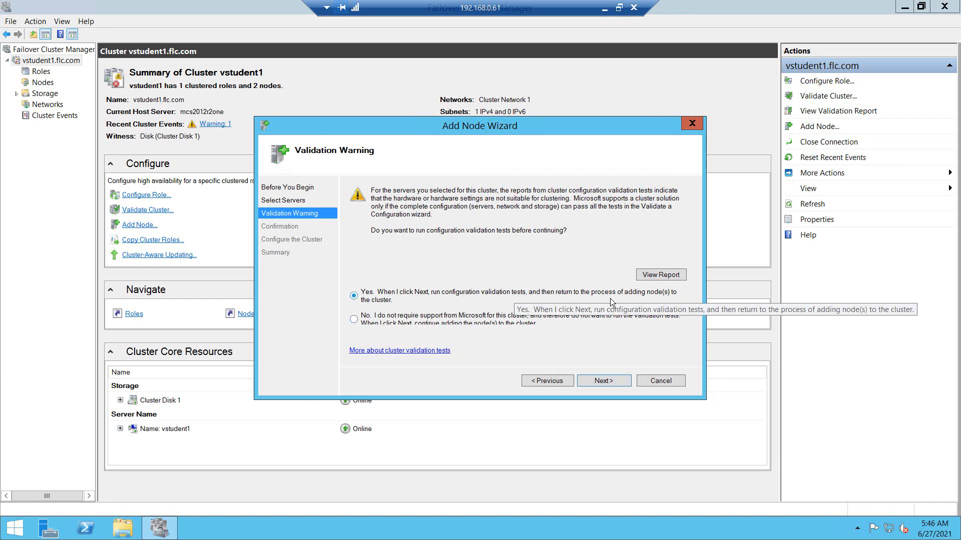
click(607, 381)
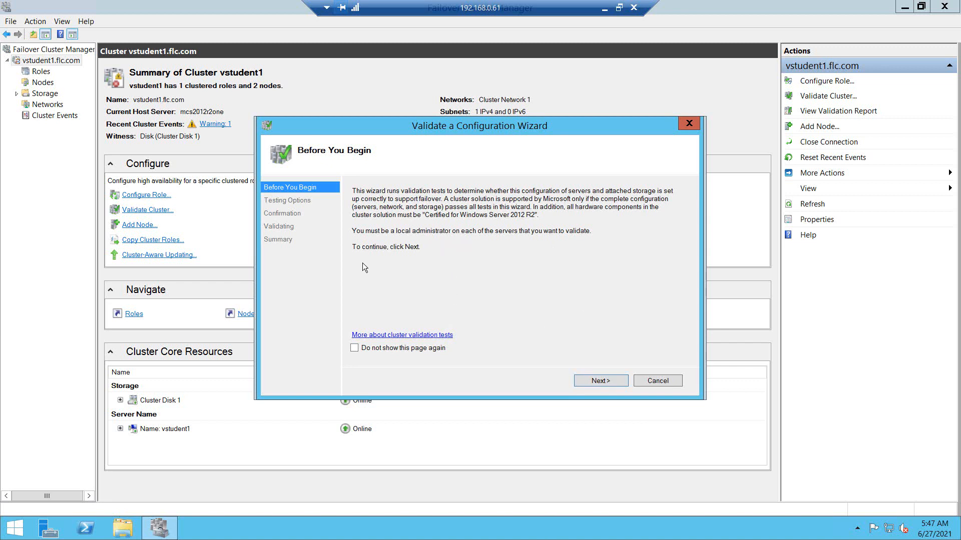
Step: Run validation with only selected tests, leaving the Storage category unchecked
click(613, 381)
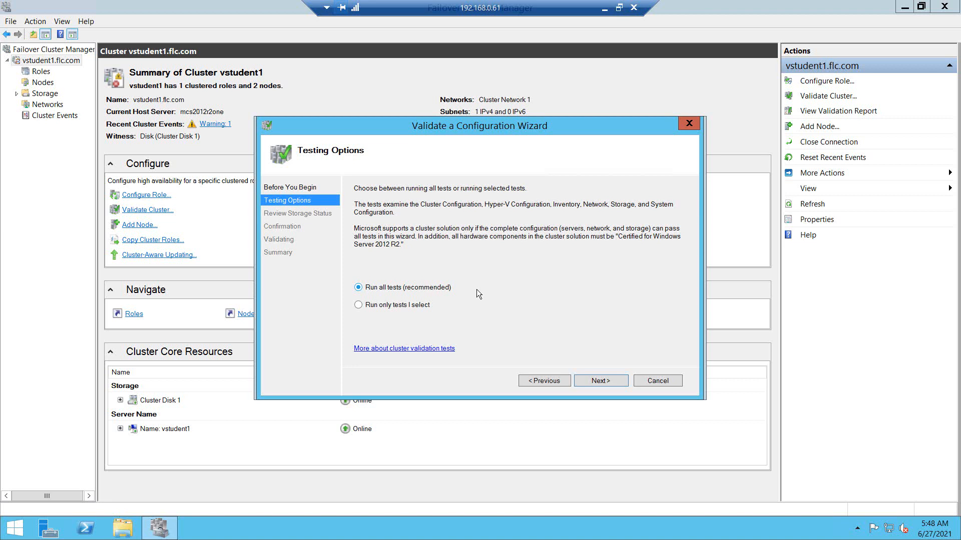
click(396, 306)
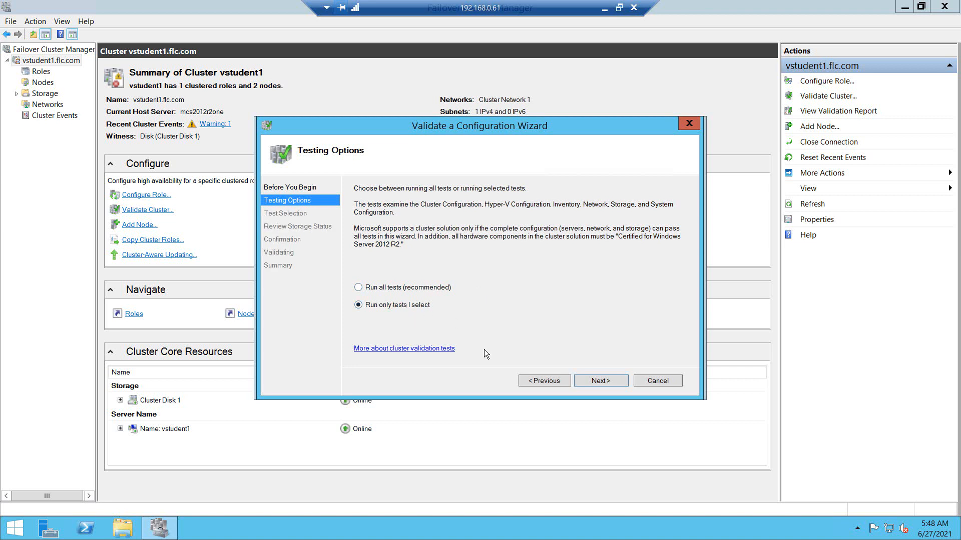
click(613, 384)
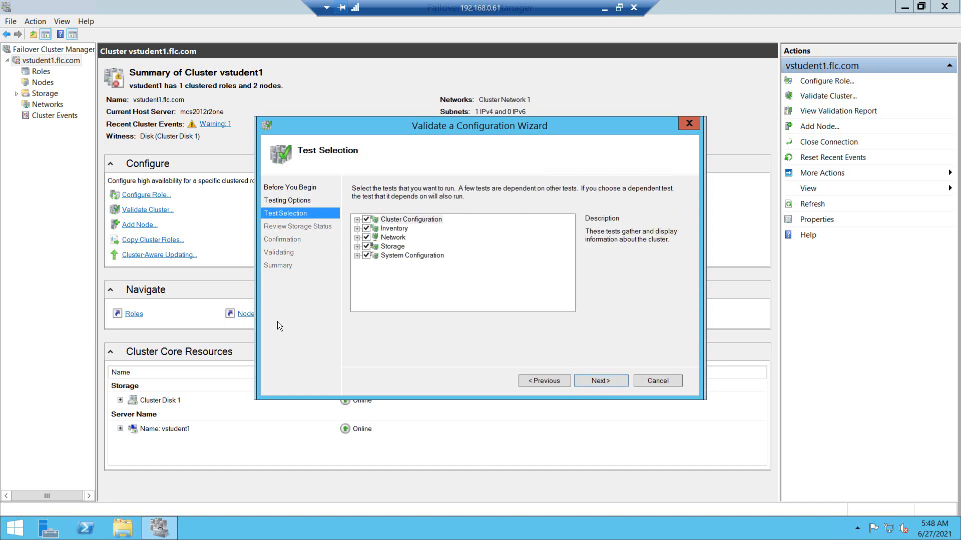
click(365, 246)
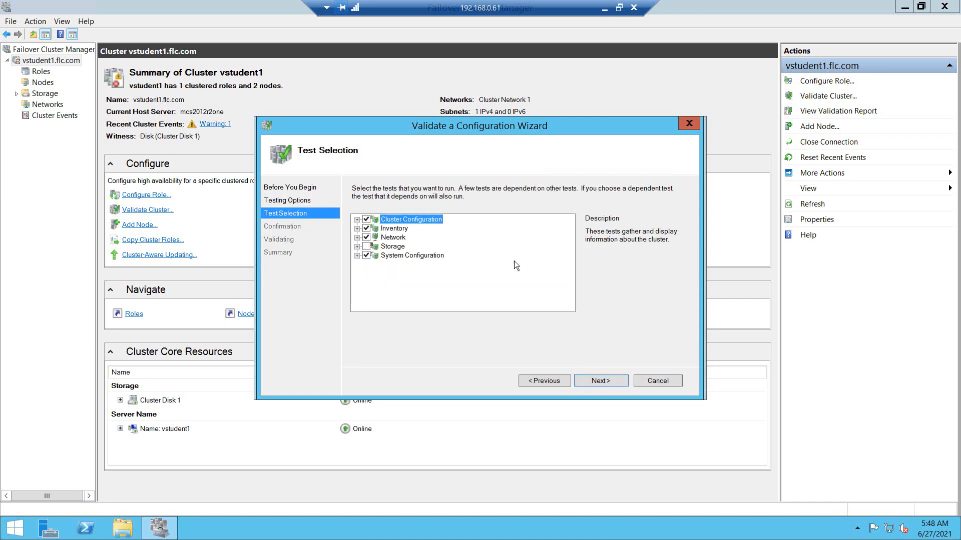
click(607, 383)
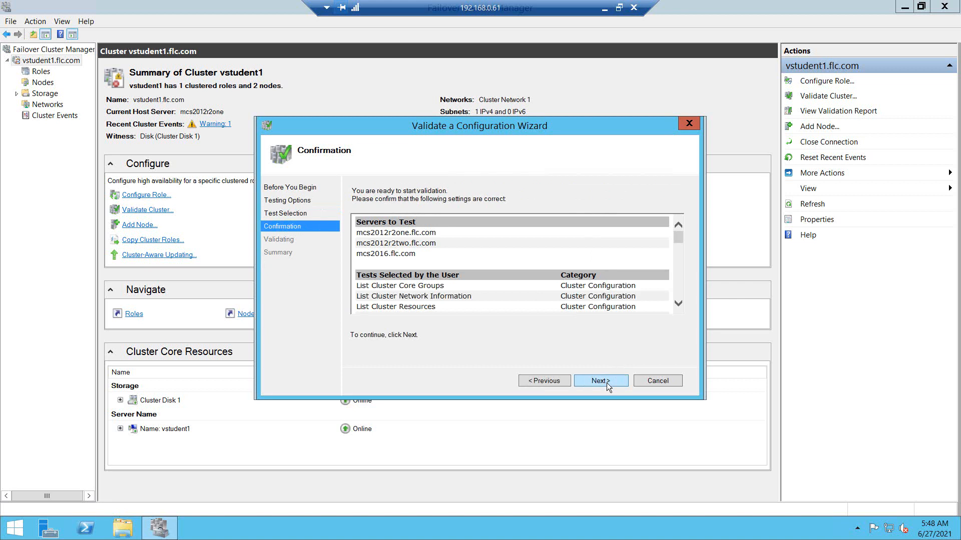
drag(678, 236, 681, 308)
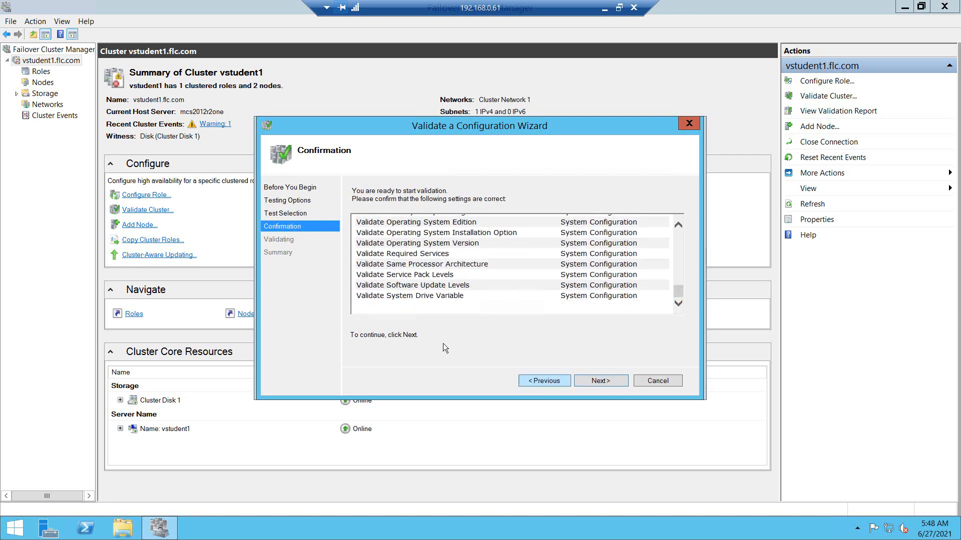
click(601, 381)
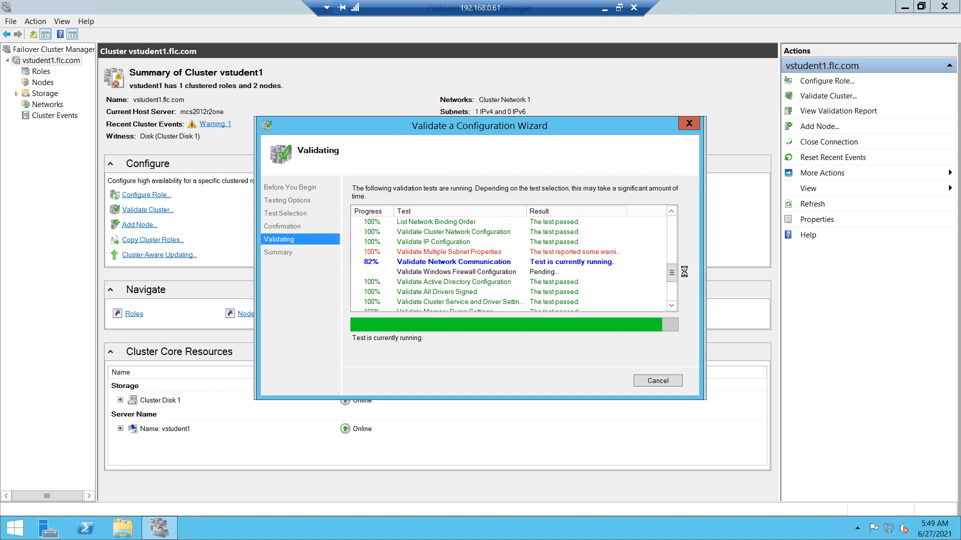
Step: Wait for validation to finish, with the summary reporting the configuration unsuitable for clustering
drag(673, 274, 674, 228)
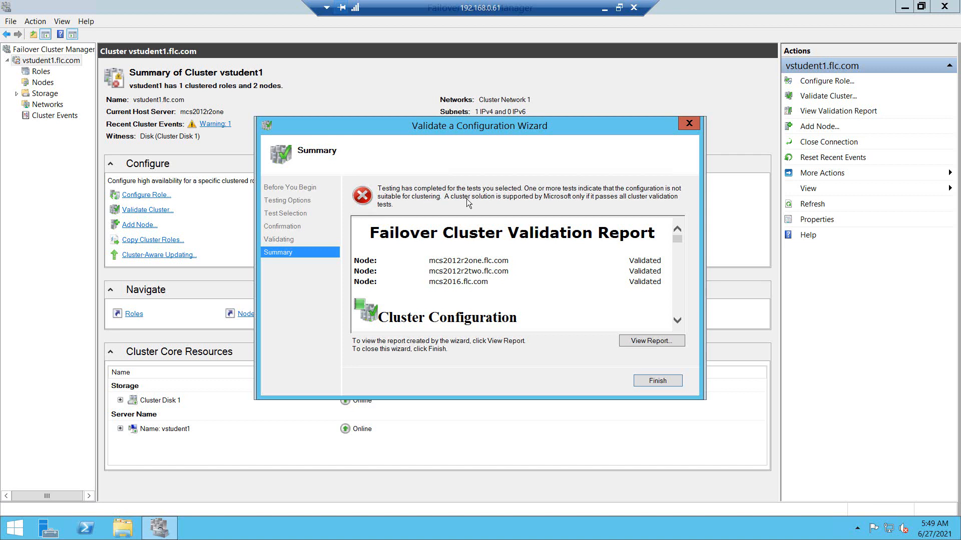
Step: Open the full report and view the failed OS version check: mcs2016 on Server 2016, others 2012 R2
click(650, 341)
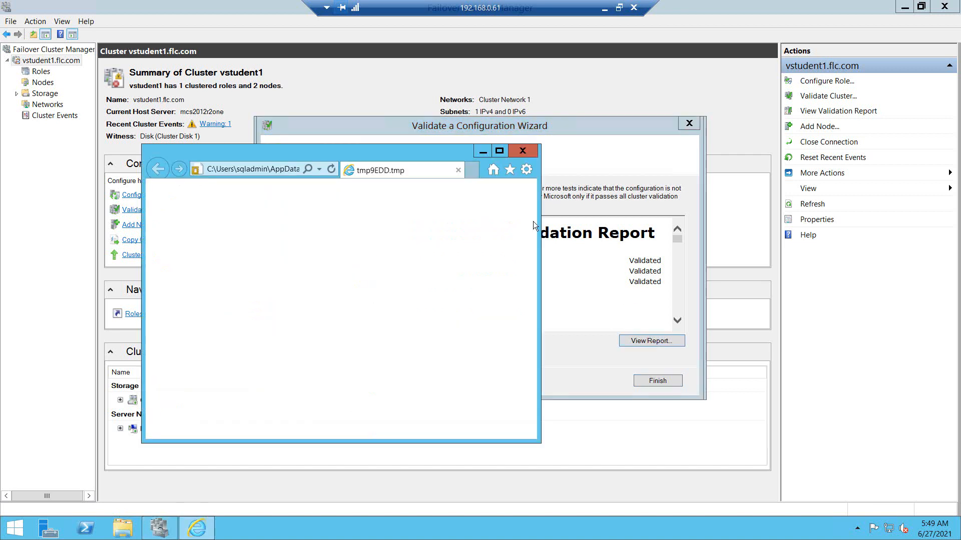
click(499, 150)
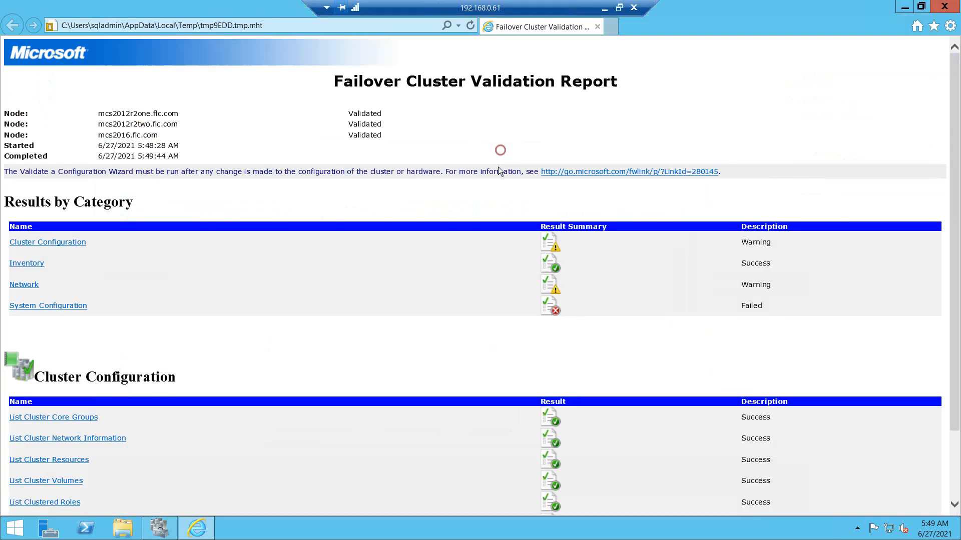
scroll(376, 326, down, 1)
scroll(290, 318, up, 1)
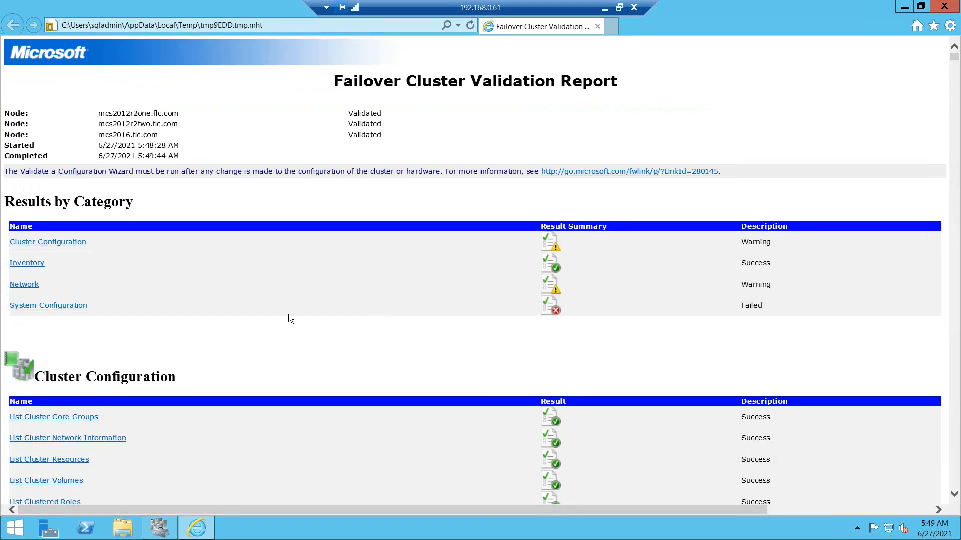
click(35, 306)
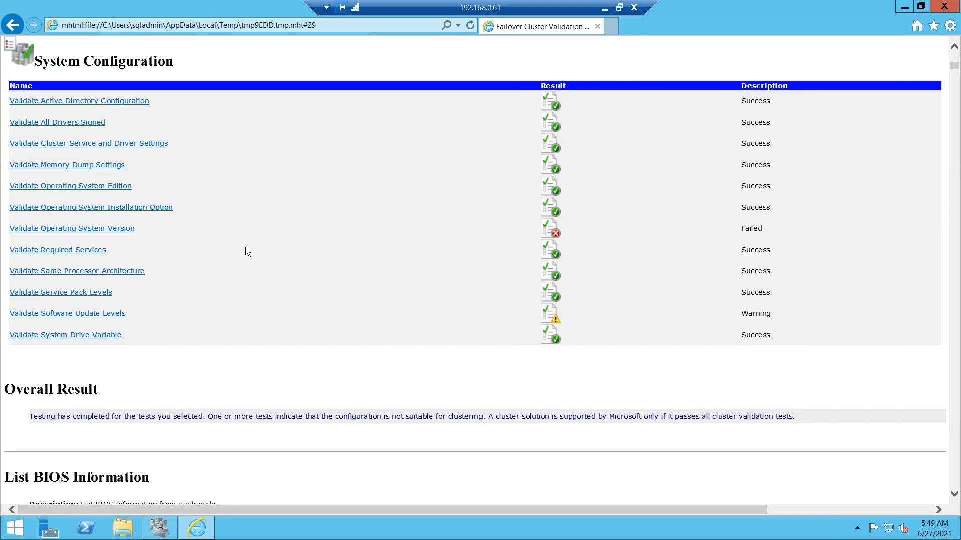
click(85, 228)
scroll(276, 238, up, 2)
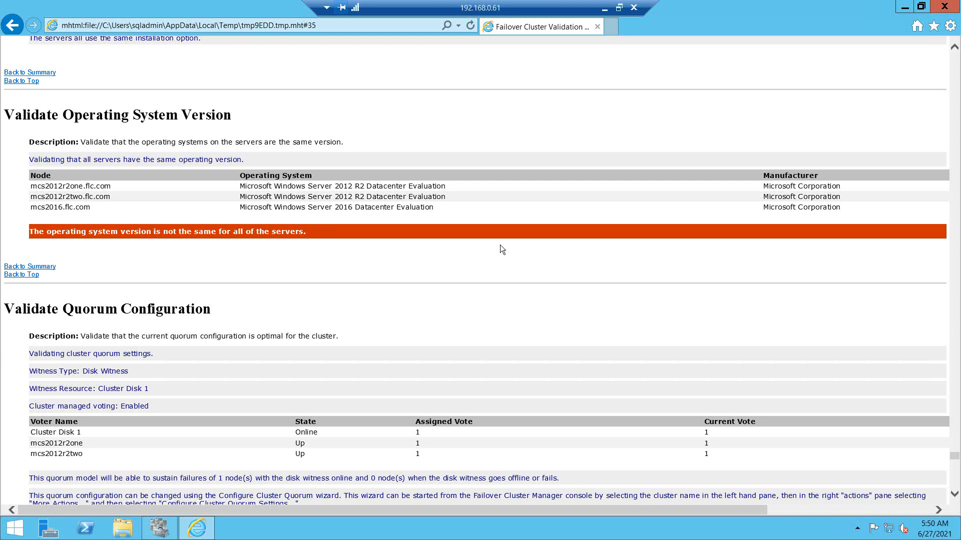
Step: Close the validation report, then cancel both the re-run validation and the Add Node Wizard
click(944, 6)
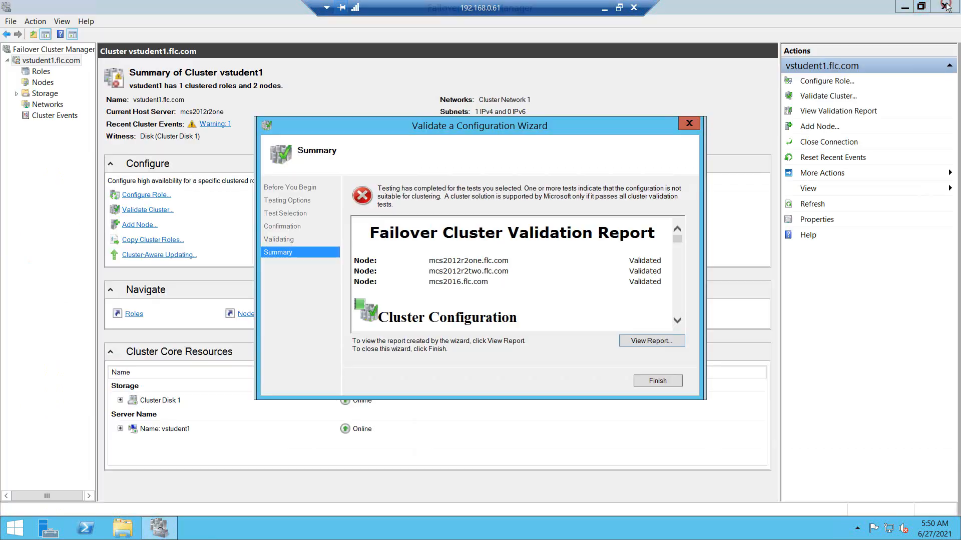
click(653, 379)
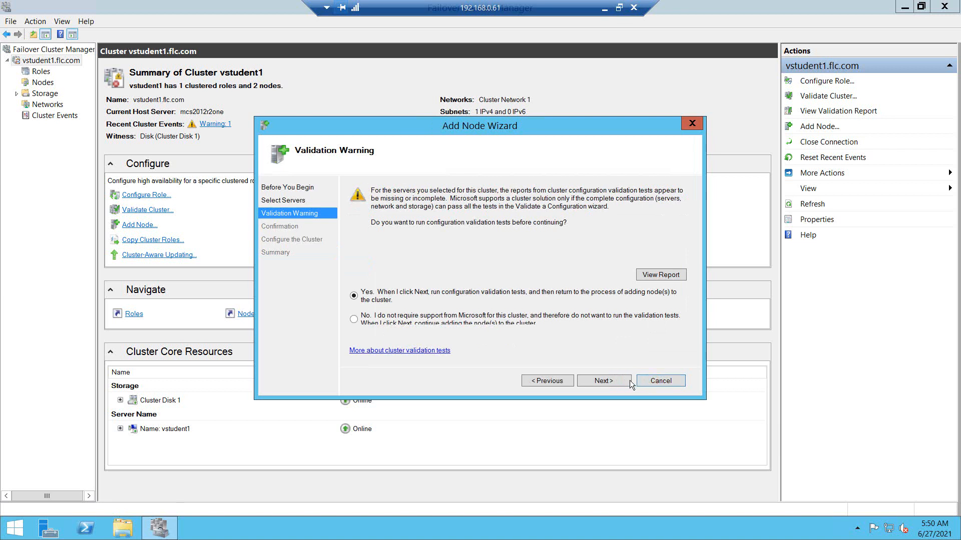
click(617, 383)
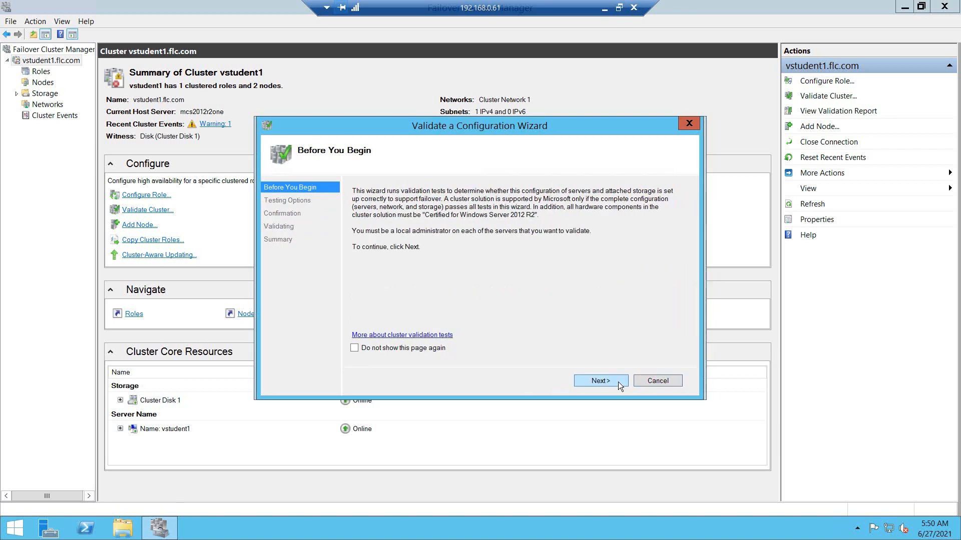
click(617, 382)
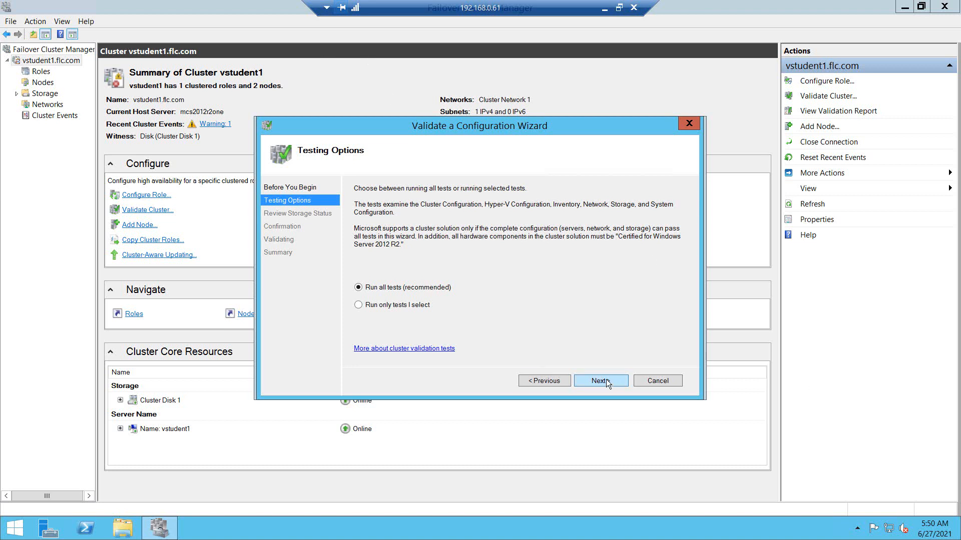
click(658, 381)
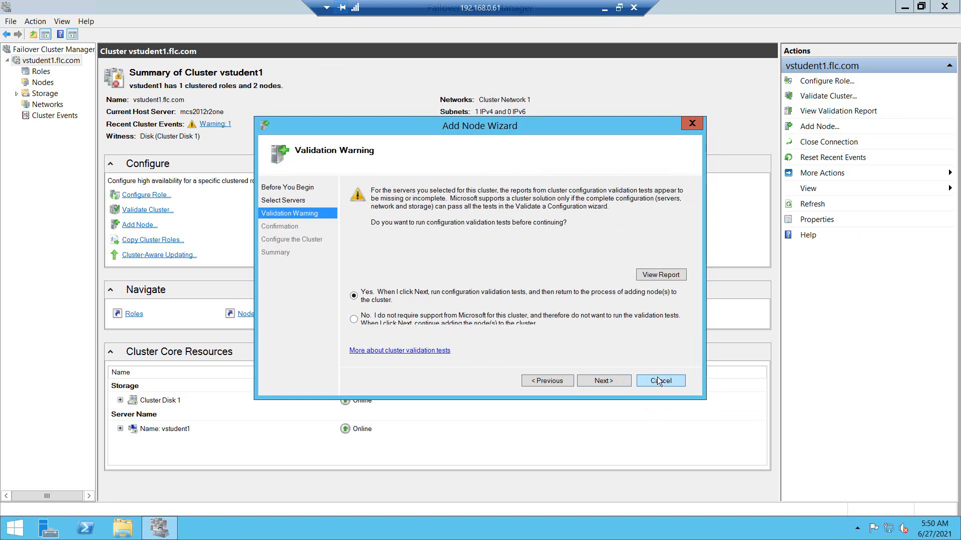
click(656, 378)
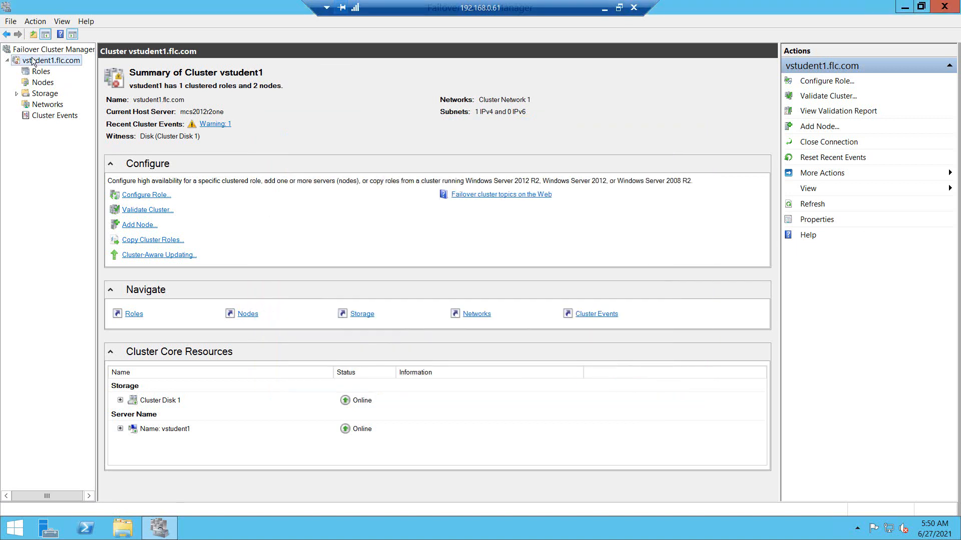
click(35, 75)
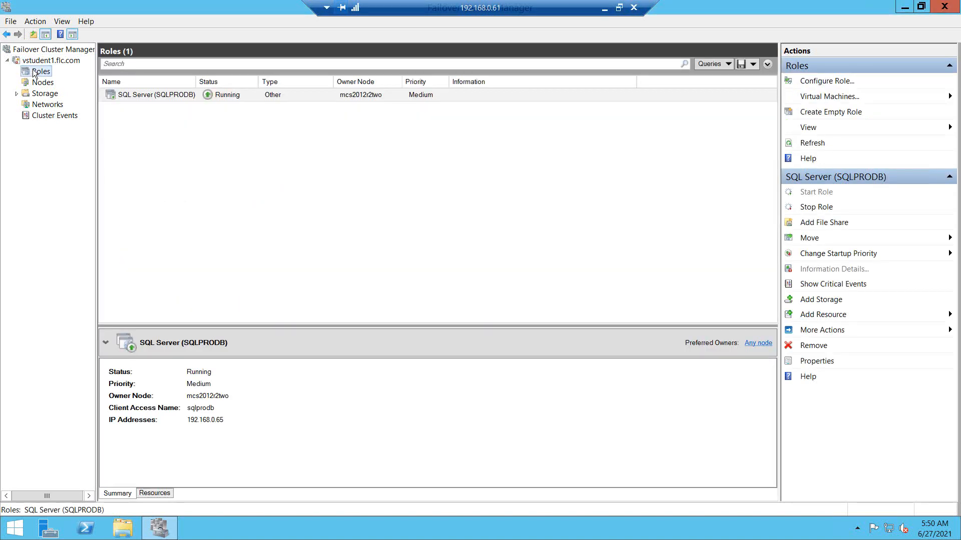
click(35, 84)
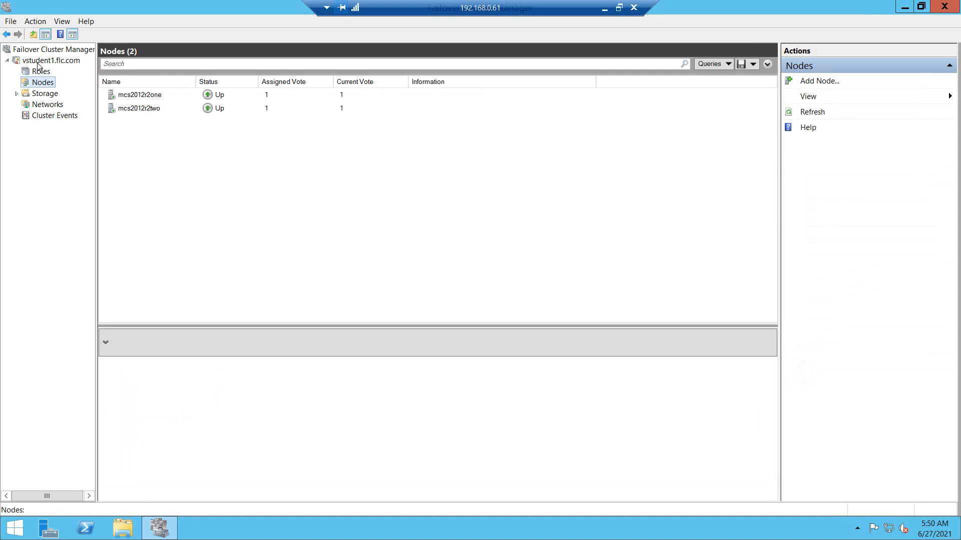
click(38, 61)
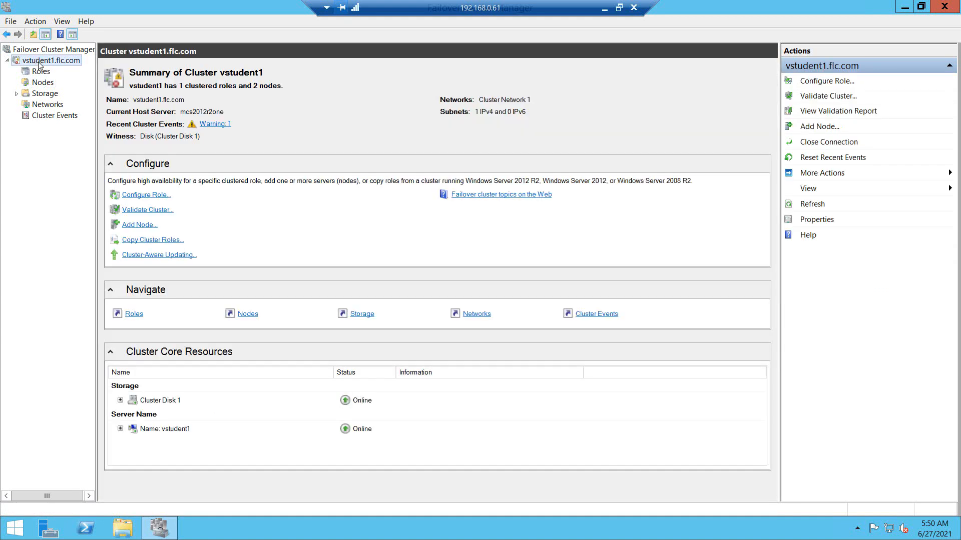
right_click(39, 62)
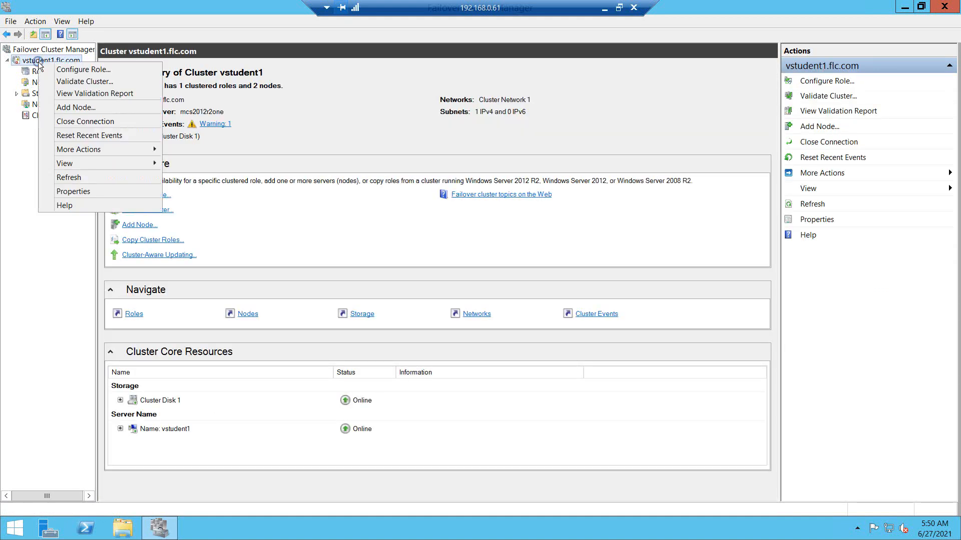
click(428, 90)
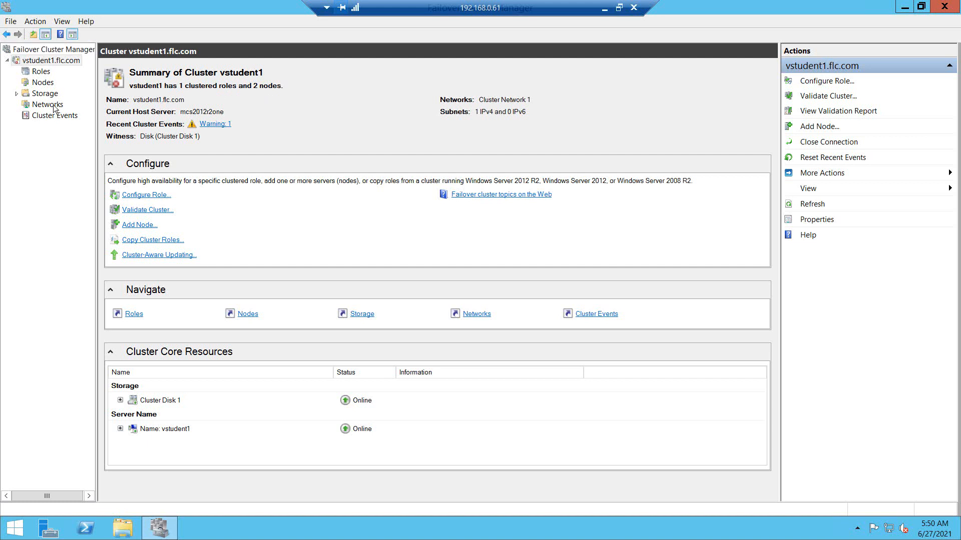
click(44, 83)
Step: Start adding a node to vstudent1 and select server mcs2016 as the node to add
right_click(45, 82)
click(62, 86)
click(612, 384)
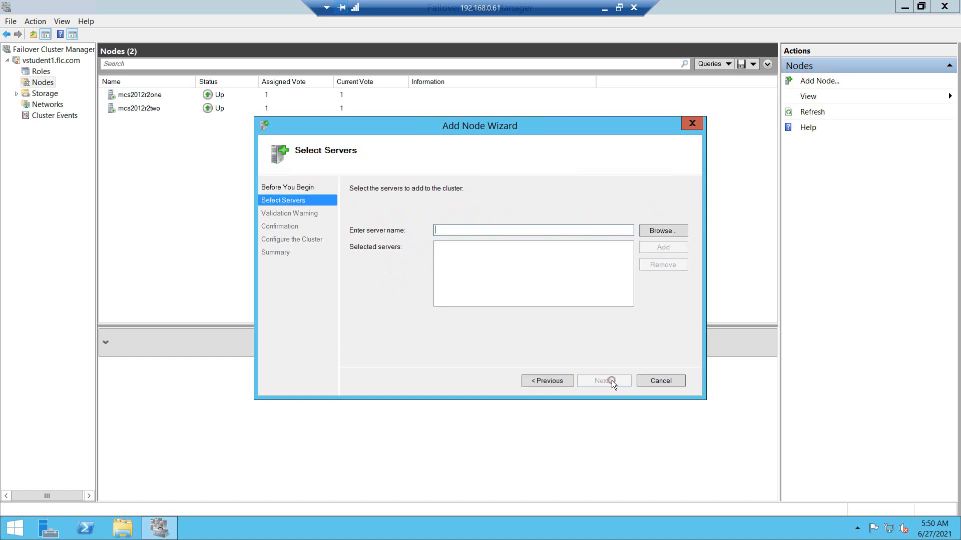
click(662, 231)
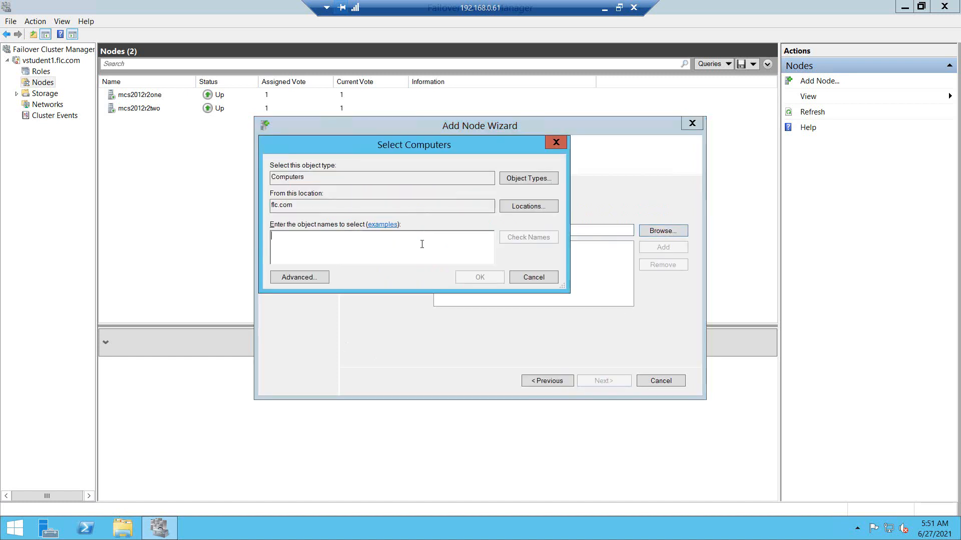
text(mcs2016)
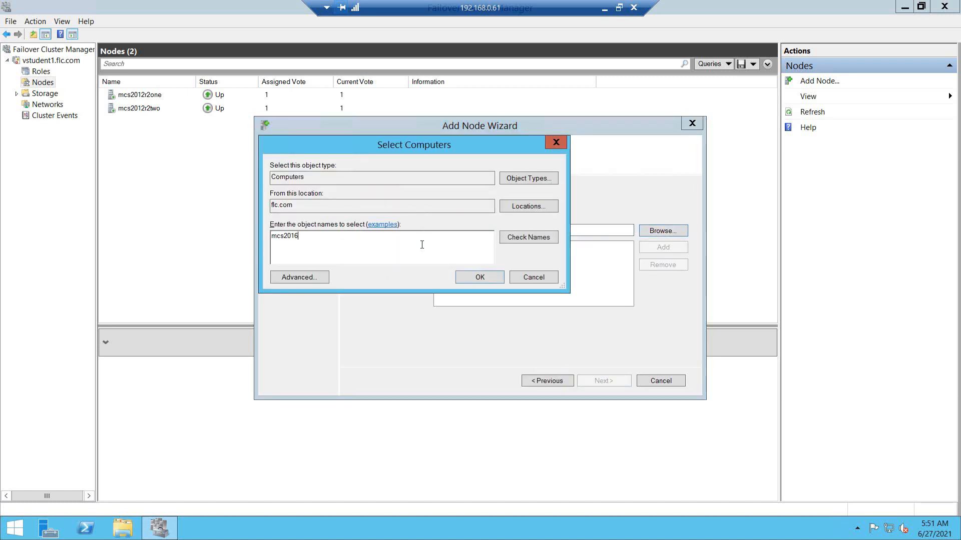
click(474, 277)
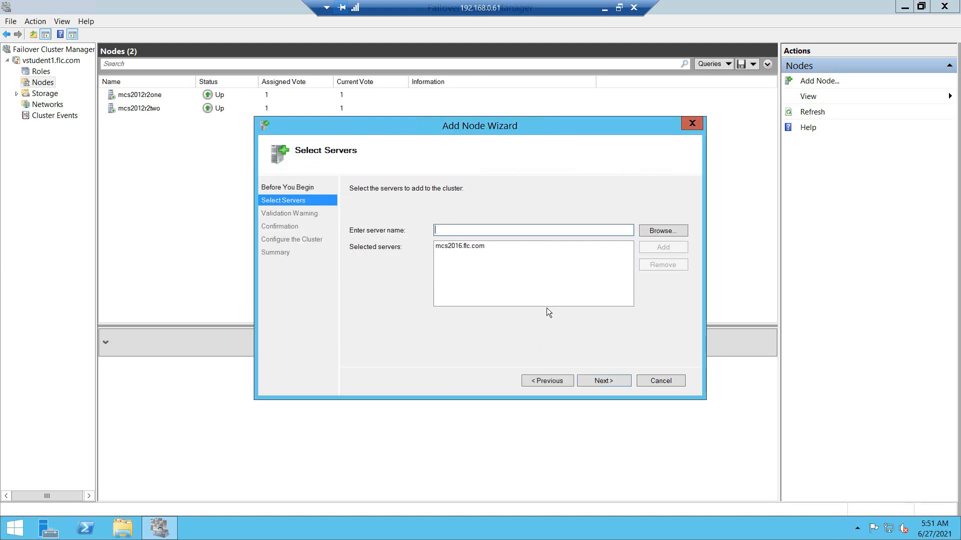
click(601, 381)
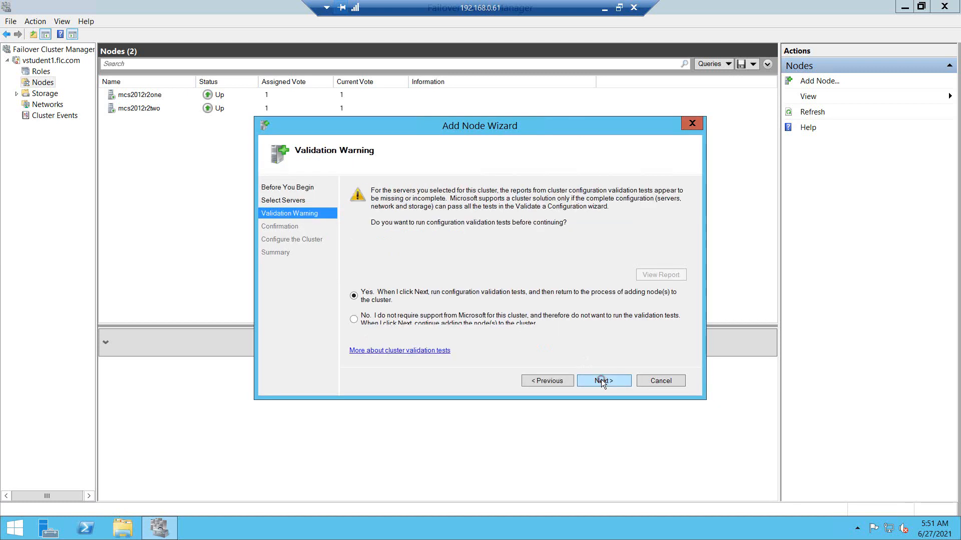
Step: Choose 'No' to skip the validation tests and confirm adding mcs2016 to the cluster
click(558, 320)
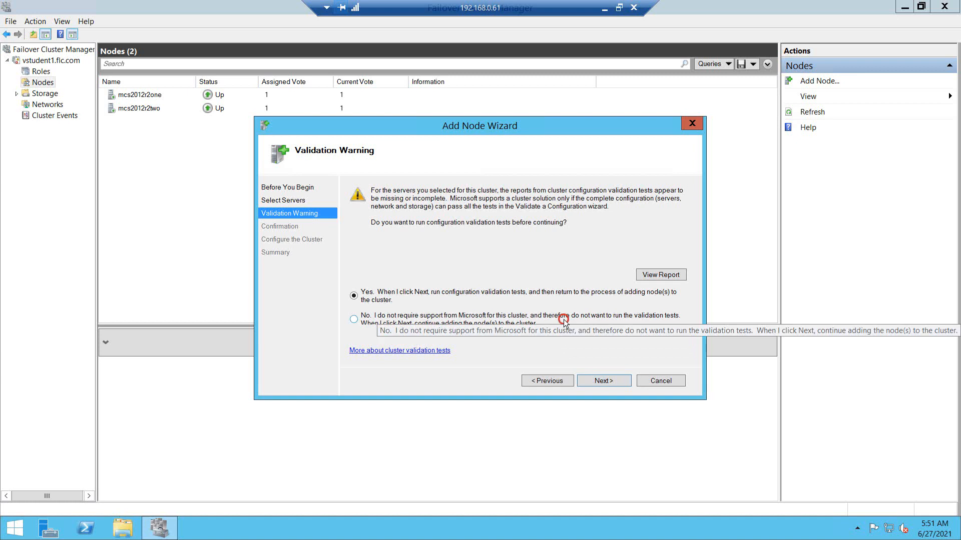
click(600, 379)
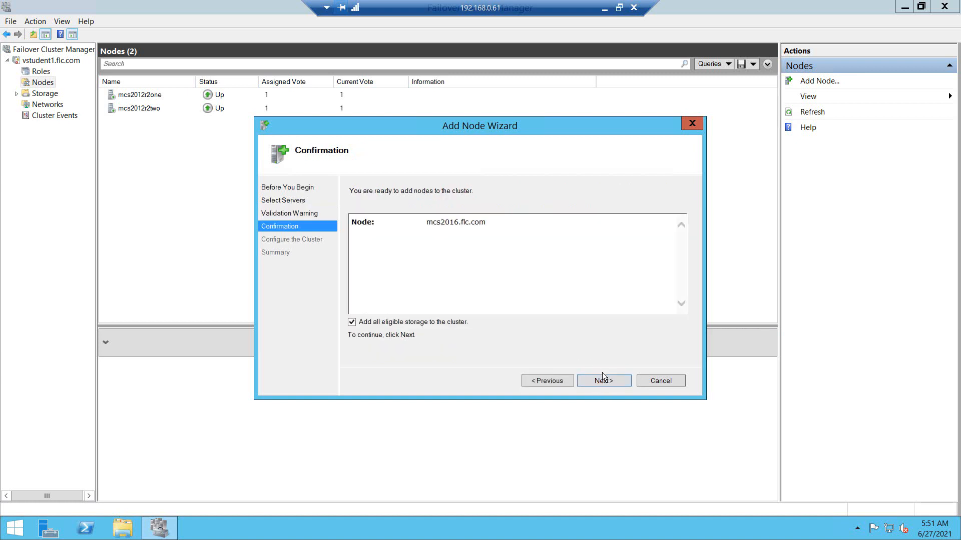
click(531, 380)
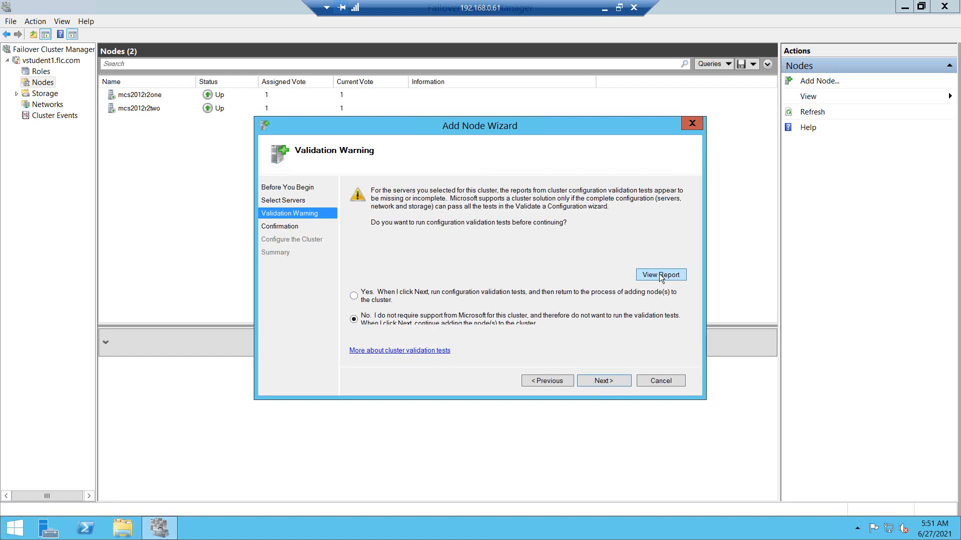
click(607, 381)
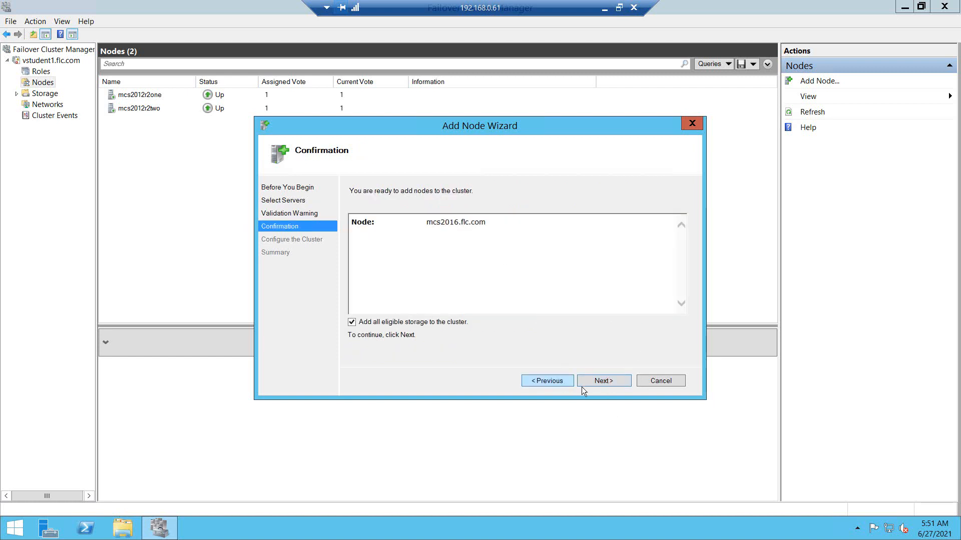
click(601, 382)
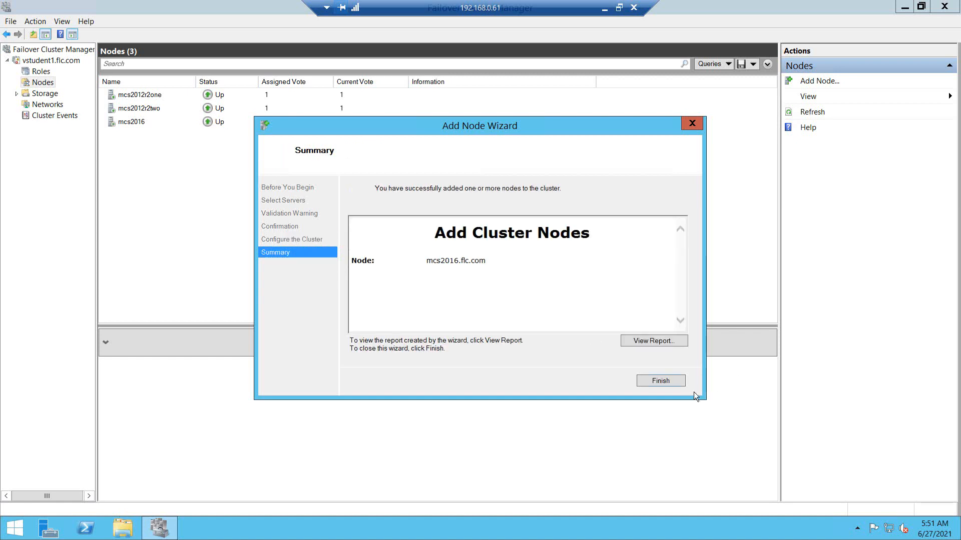
Step: Close the Add Node Wizard, view mcs2016's node summary, and restore down the remote desktop window
click(659, 380)
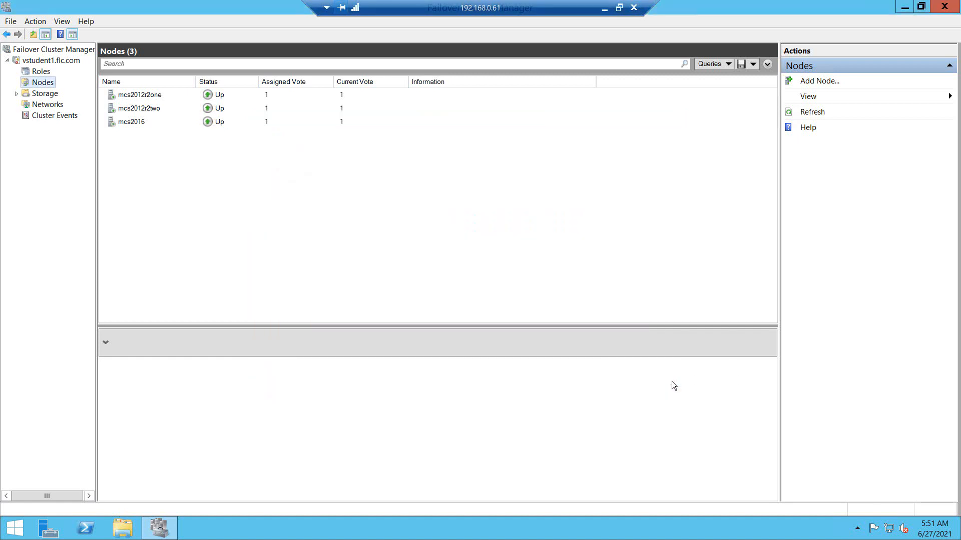
click(139, 123)
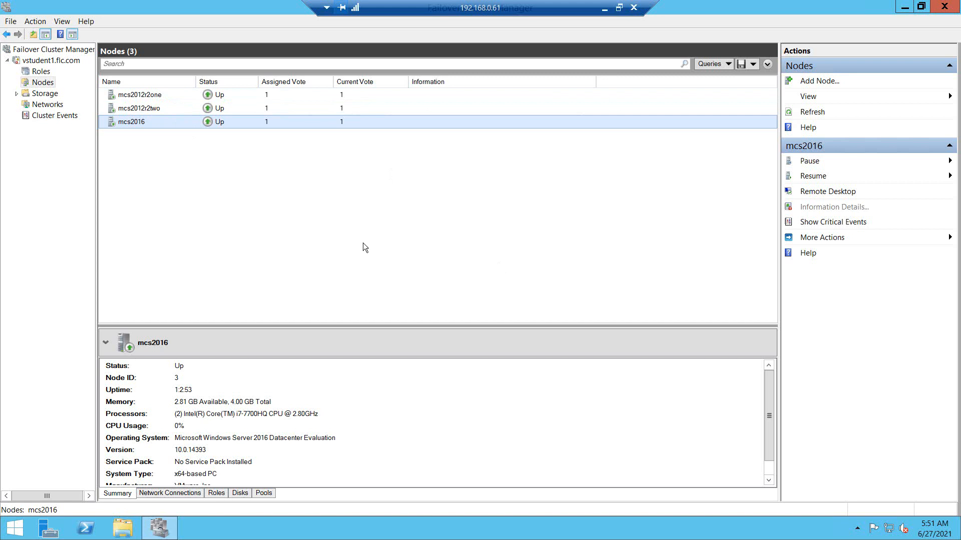
click(615, 10)
Step: On the 192.168.0.63 session, check vstudent1's three nodes and the SQLPRODB role, then minimise
mouse_move(726, 528)
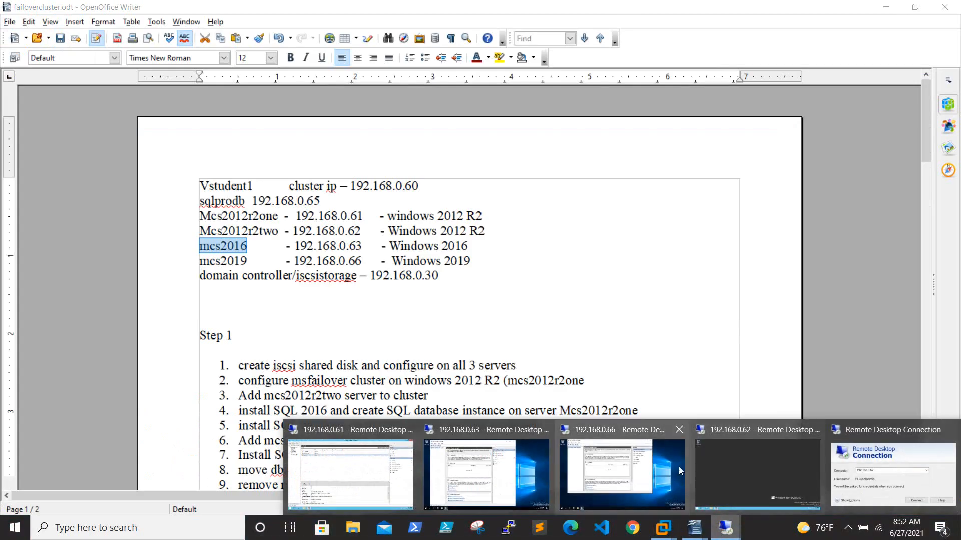
click(475, 473)
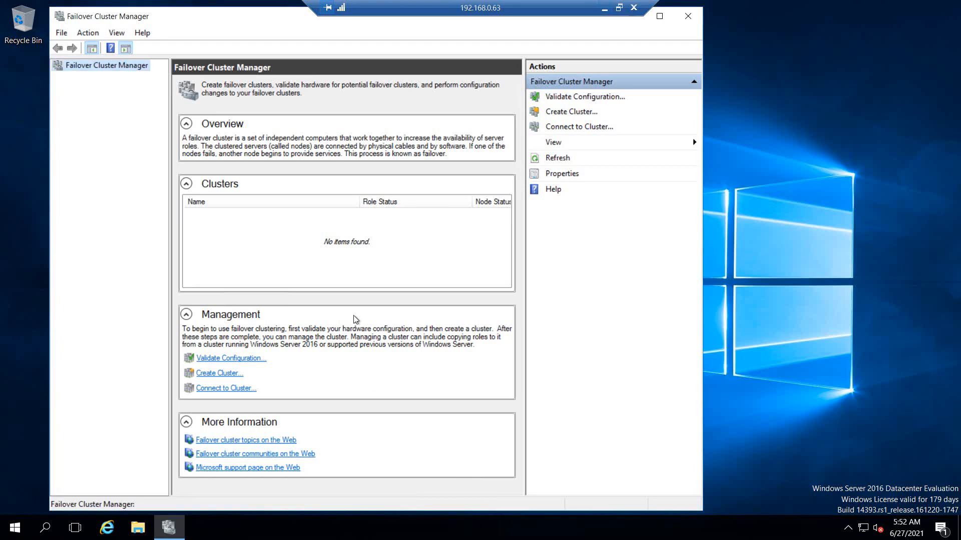
click(688, 15)
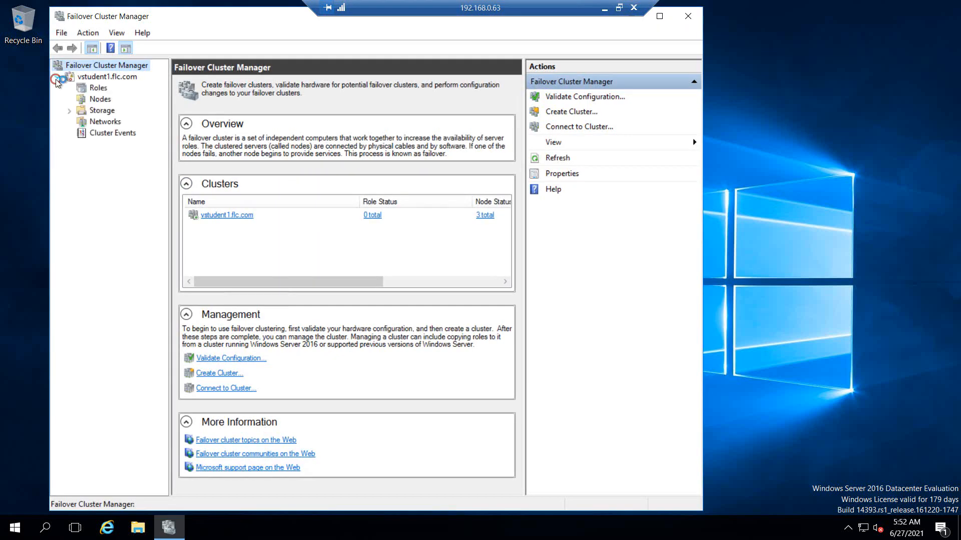
click(100, 99)
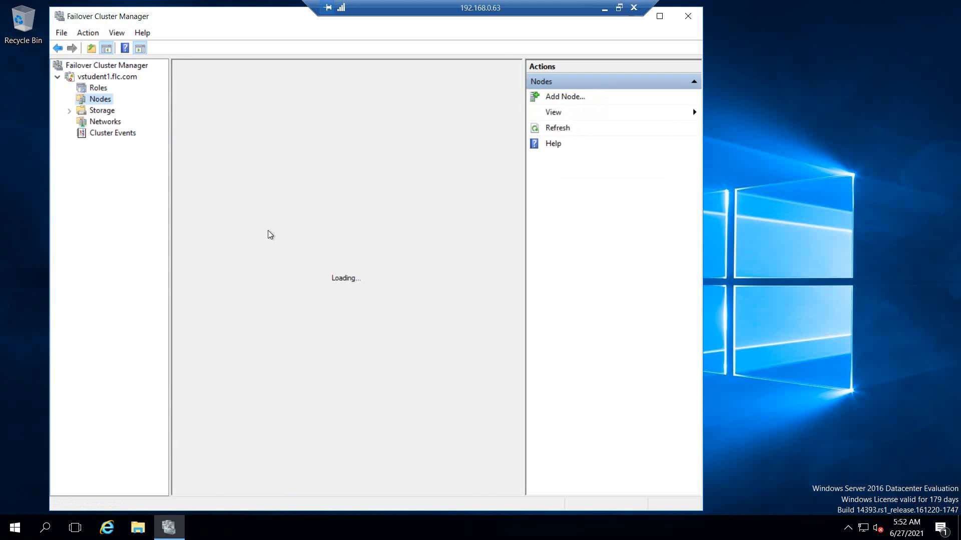
click(100, 89)
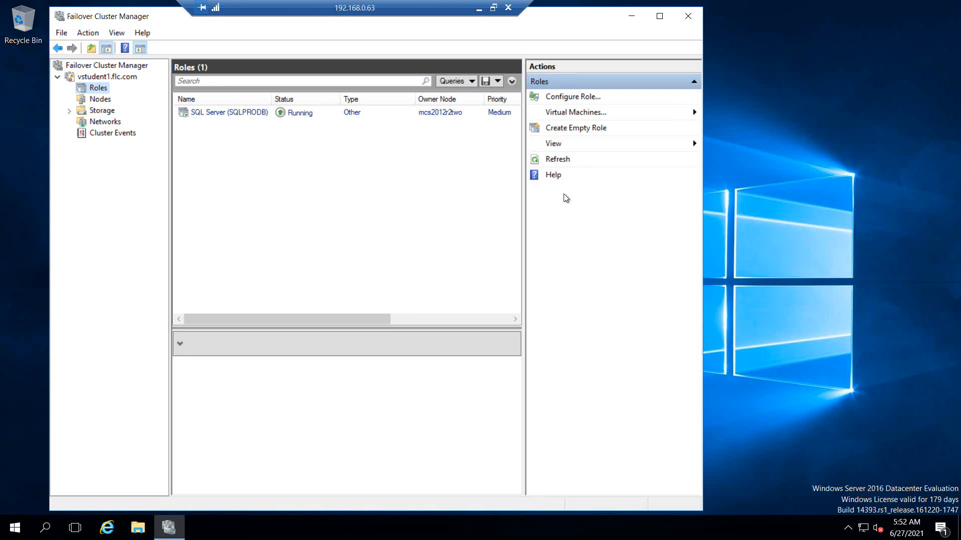
click(630, 16)
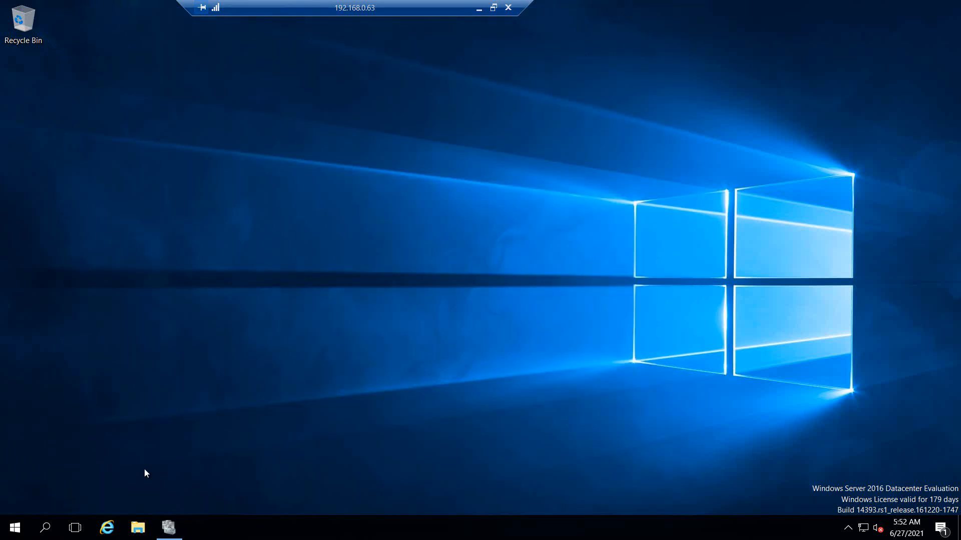
Step: Search the Start menu for 'power', correcting the mistyped search text
click(20, 536)
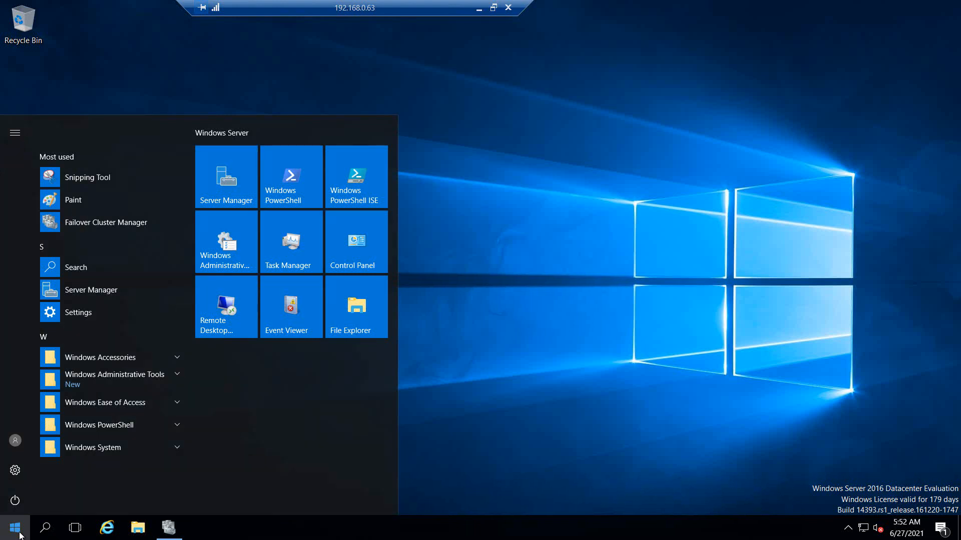
text(prower)
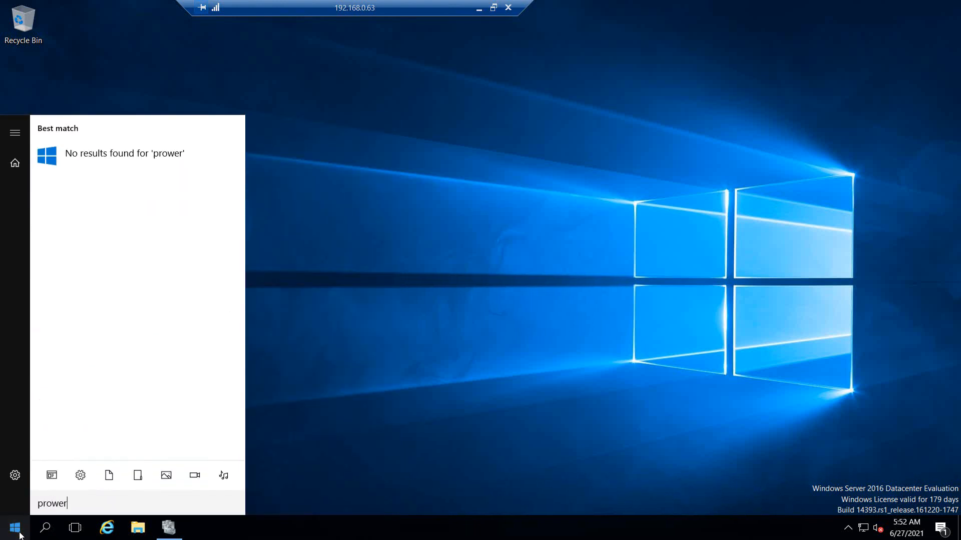
key(BackSpace)
key(BackSpace)
key(BackSpace)
key(BackSpace)
key(BackSpace)
text(owerc)
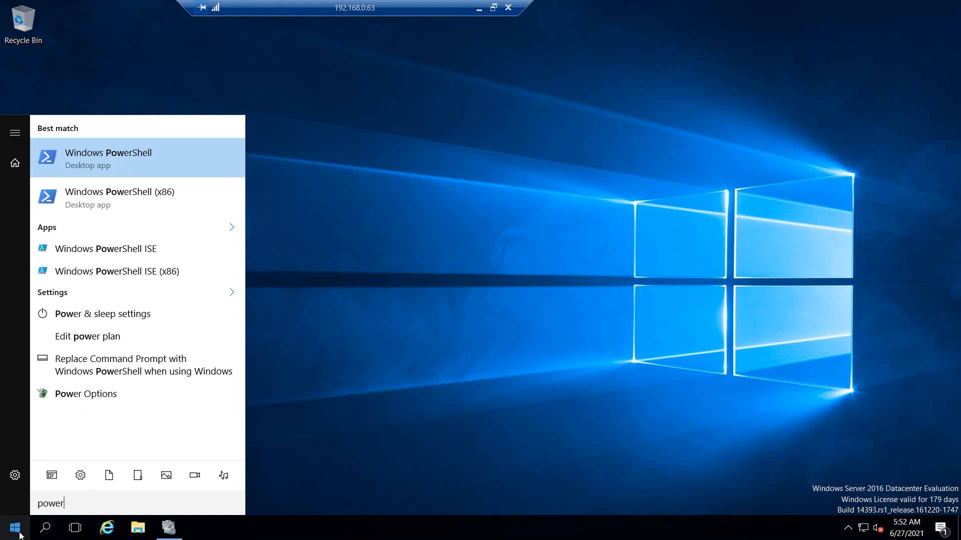
text(li)
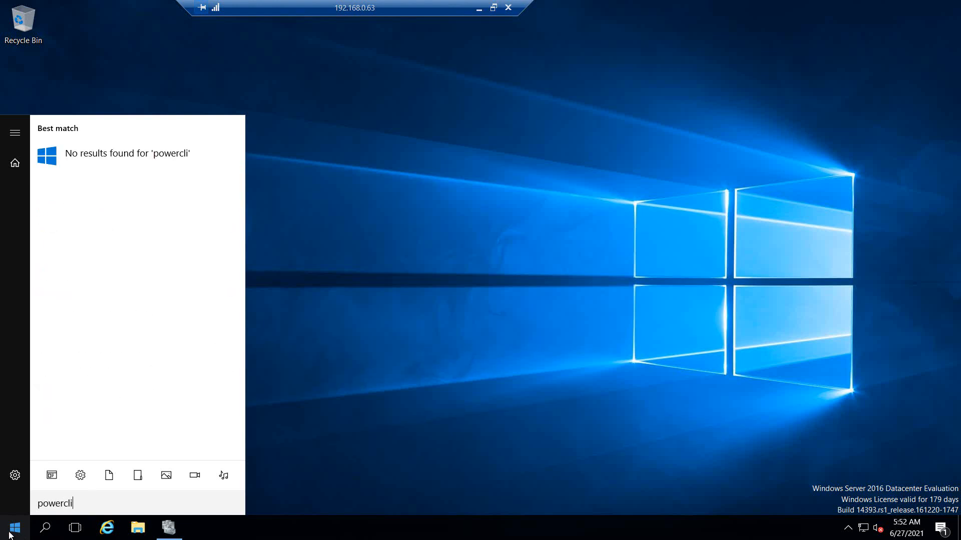
click(20, 535)
click(21, 535)
text(powercli)
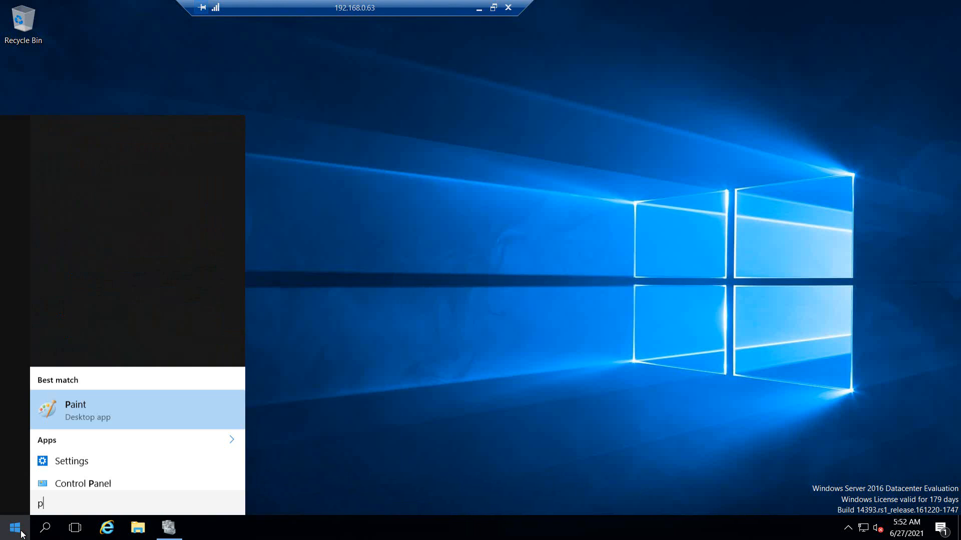
key(BackSpace)
key(BackSpace)
key(BackSpace)
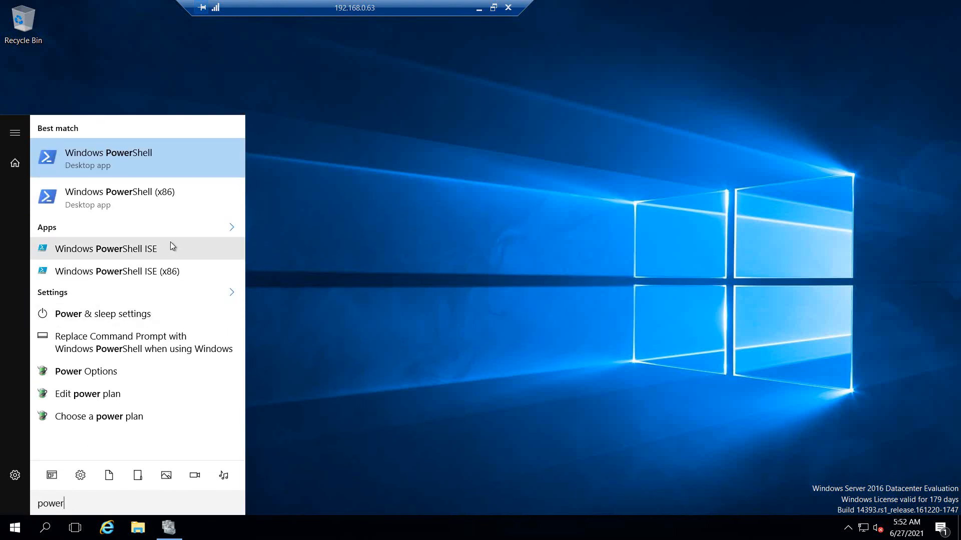
Step: Run Windows PowerShell as administrator, approve the UAC prompt, and centre the console window
right_click(153, 159)
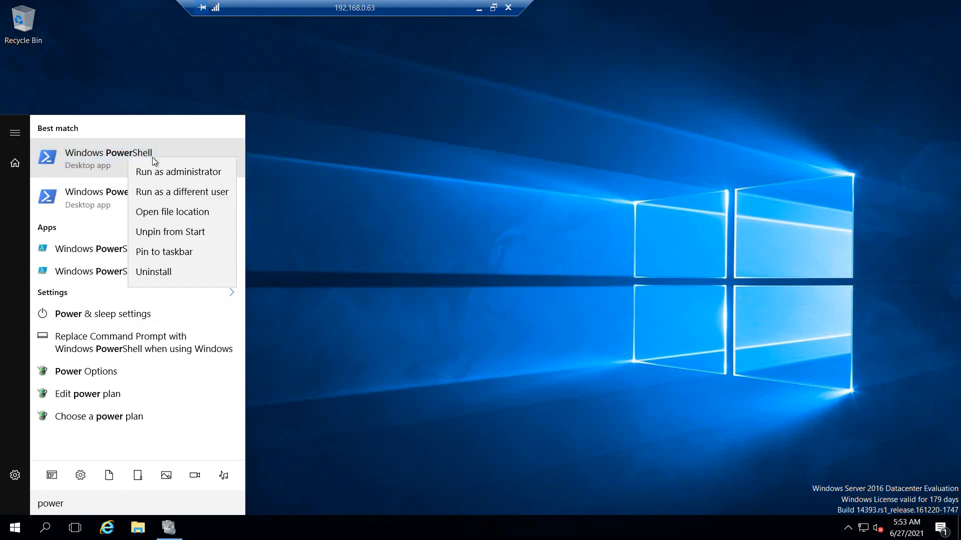
click(198, 172)
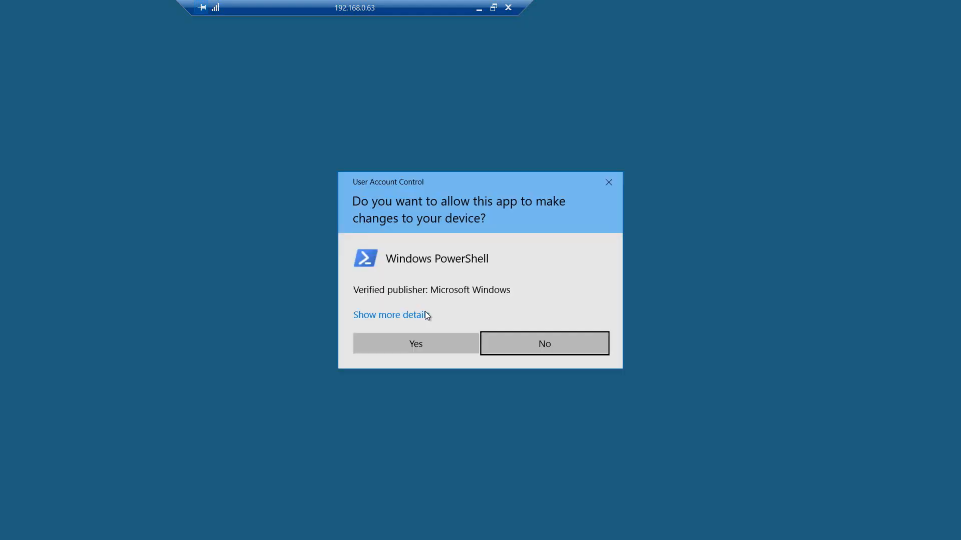
click(429, 347)
drag(131, 9, 312, 78)
click(322, 158)
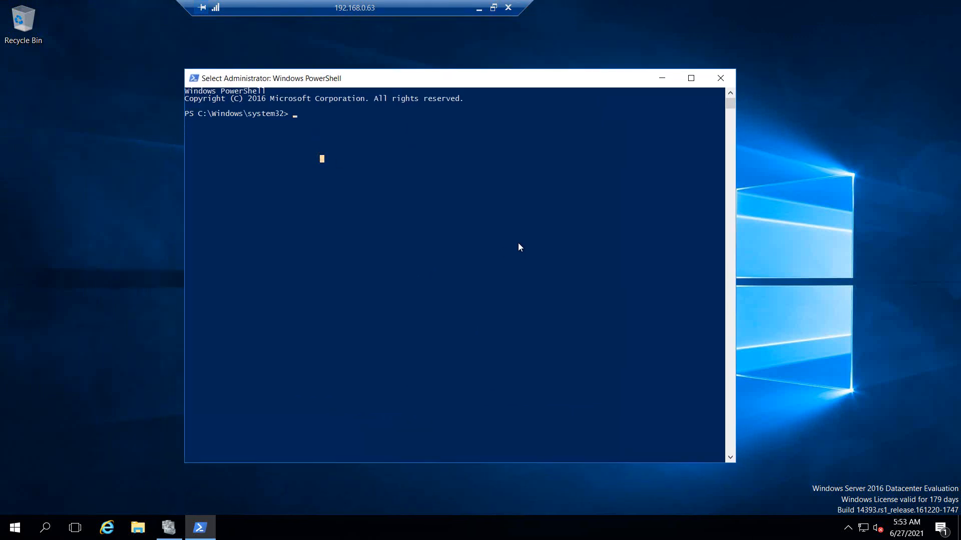
Step: Run Get-Cluster | Fl * in the elevated PowerShell console
key(Escape)
text(Get)
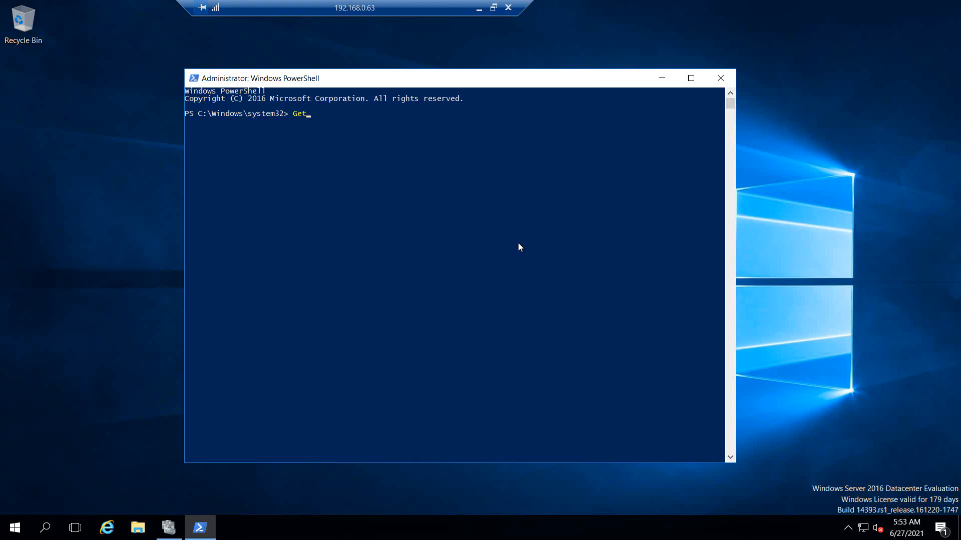
text(-cl)
key(Tab)
key(BackSpace)
key(BackSpace)
key(BackSpace)
key(BackSpace)
key(BackSpace)
key(BackSpace)
key(BackSpace)
key(BackSpace)
key(BackSpace)
key(BackSpace)
key(BackSpace)
key(BackSpace)
text(uster | Fl)
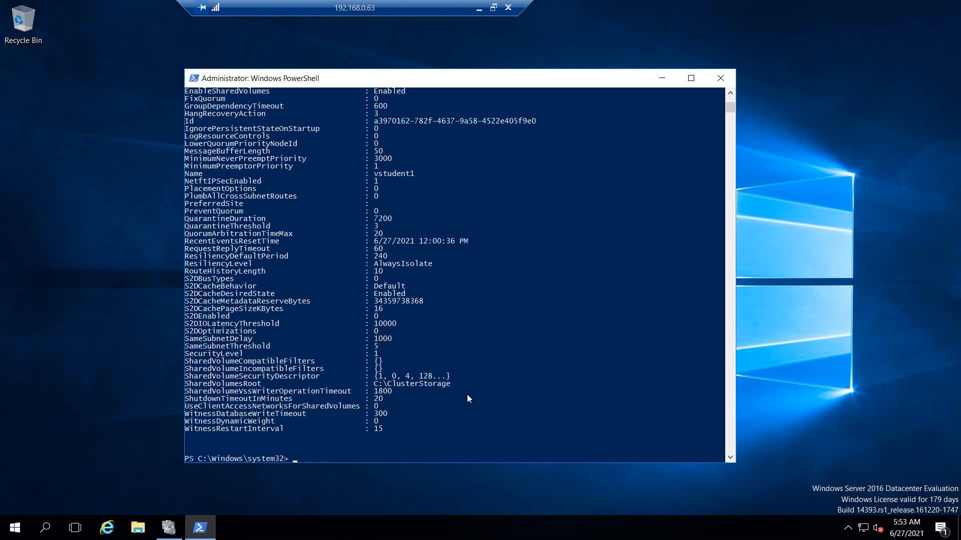
Step: Scroll through the output to find ClusterFunctionalLevel 8, then back down to the prompt
scroll(467, 395, up, 9)
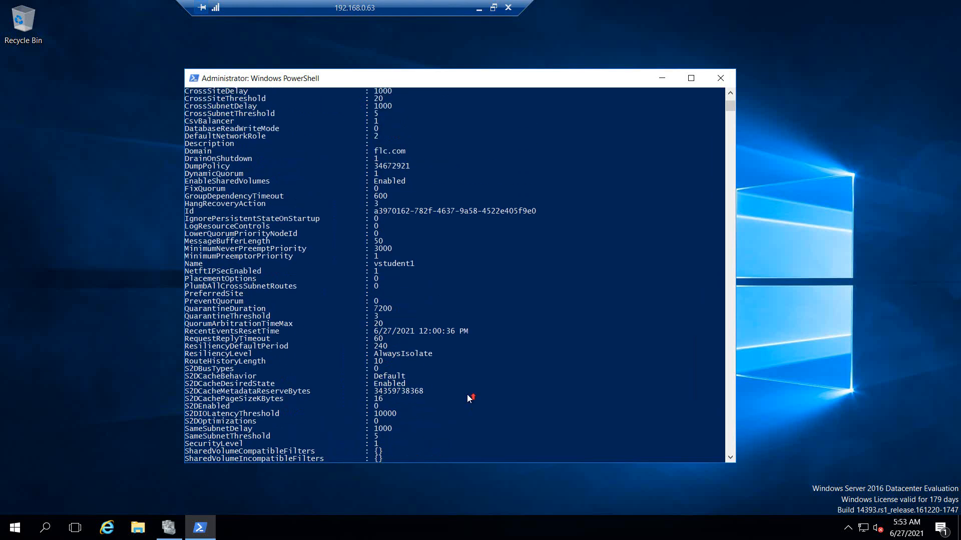
scroll(467, 395, up, 3)
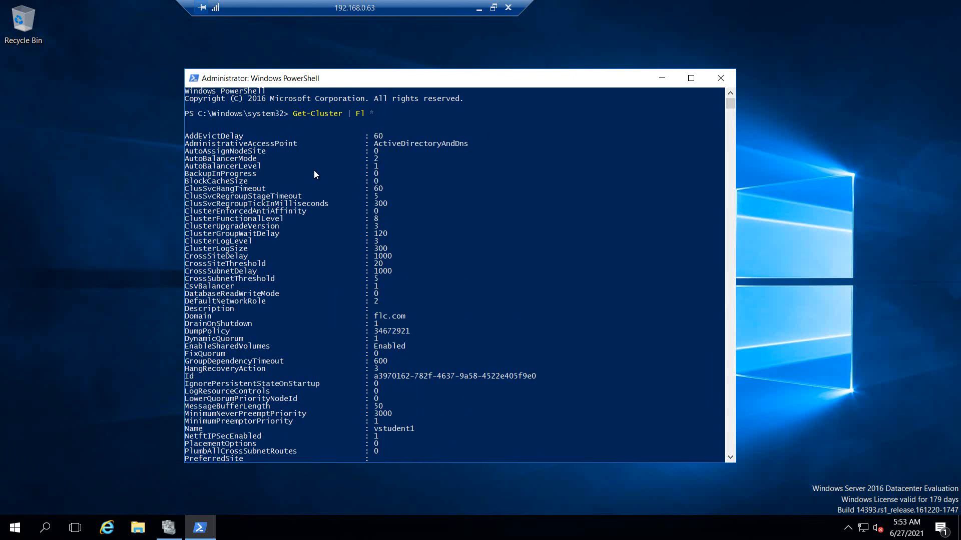
scroll(314, 174, down, 3)
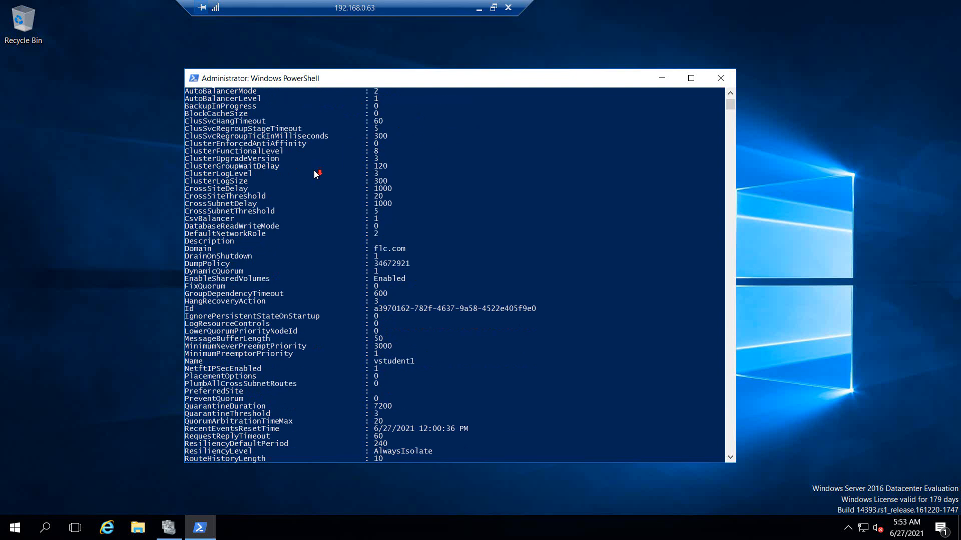
scroll(314, 174, down, 2)
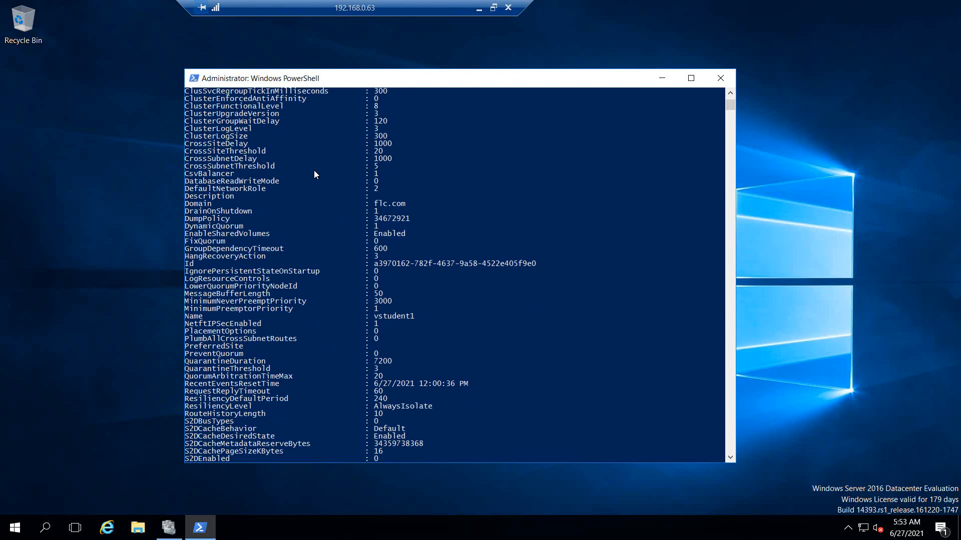
scroll(314, 174, up, 3)
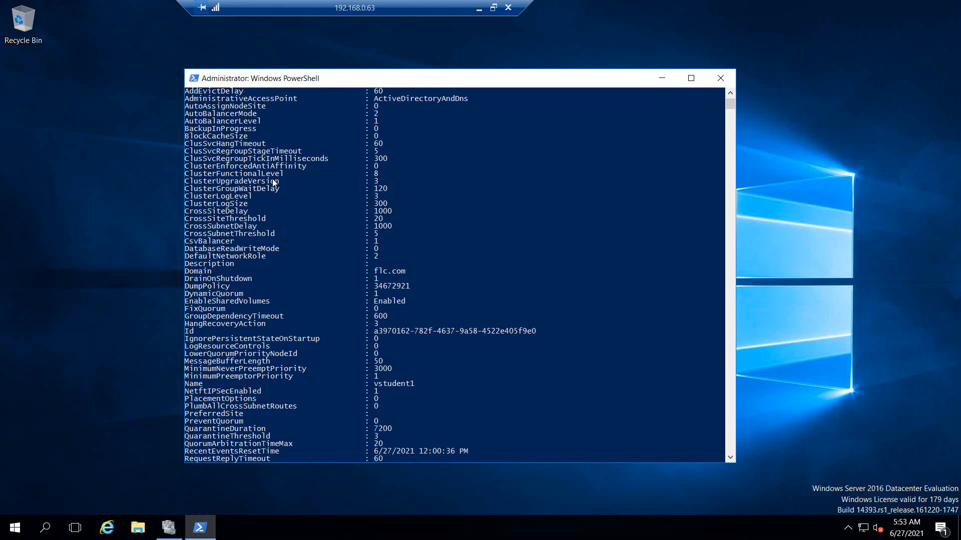
scroll(274, 182, up, 1)
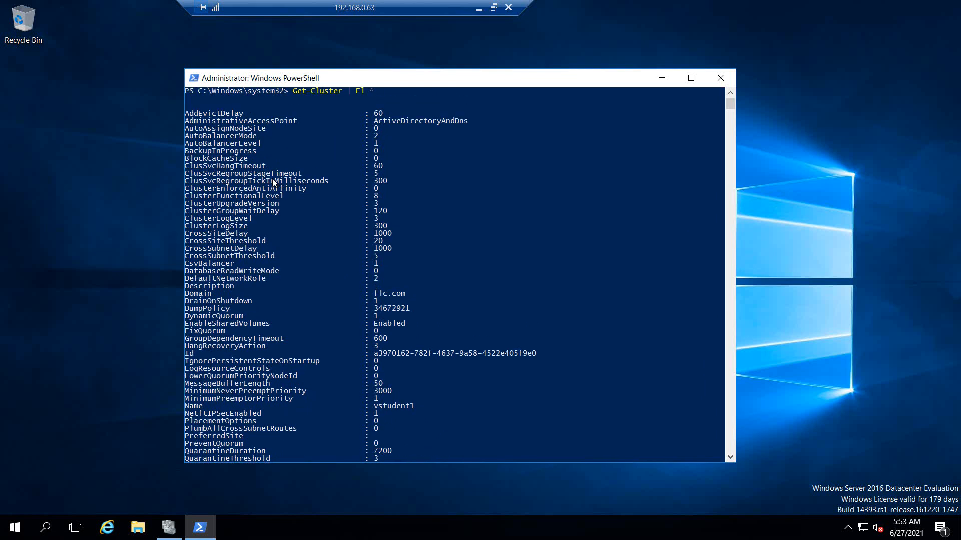
scroll(272, 183, down, 3)
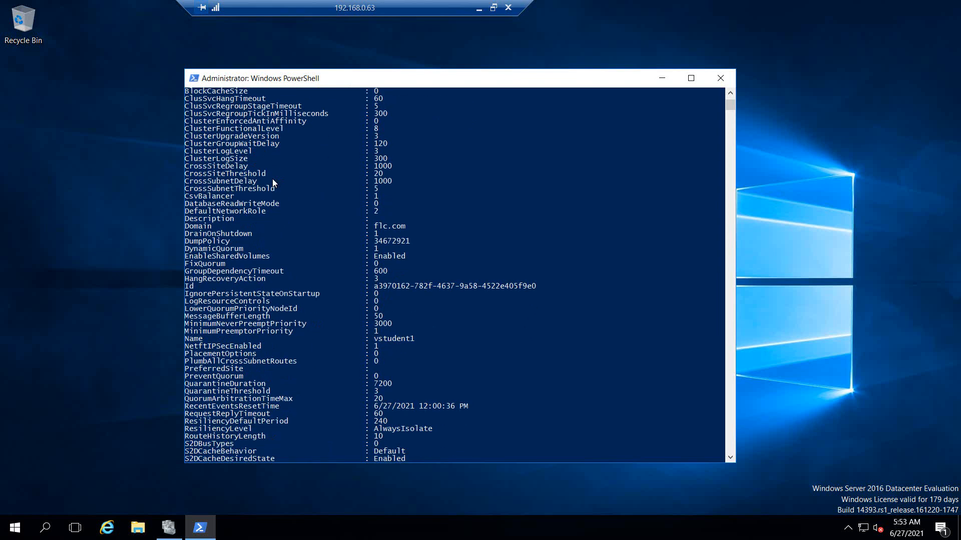
scroll(272, 179, down, 13)
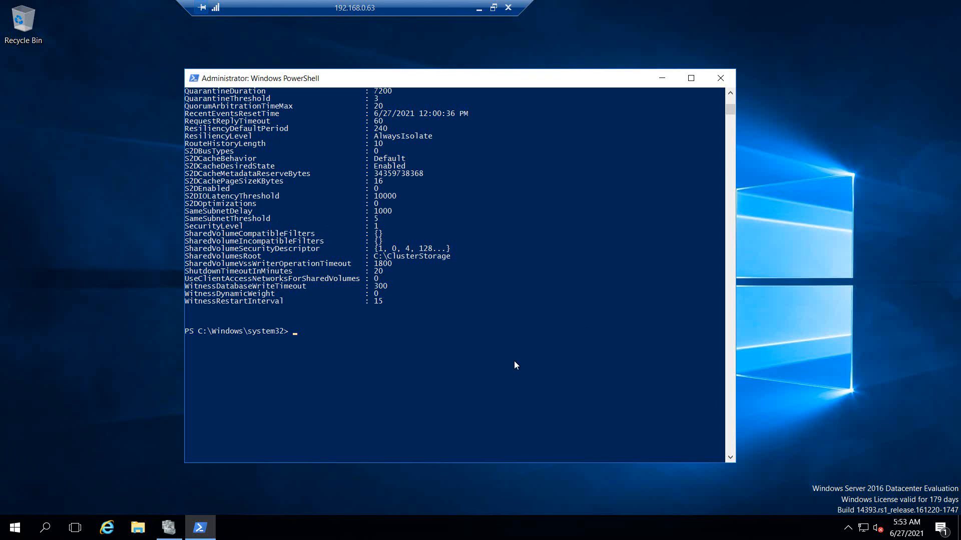
Step: Copy the Get-Cluster |Select ClusterFunctionalLevel line from page 2 of the notes, then return to 192.168.0.61
click(479, 8)
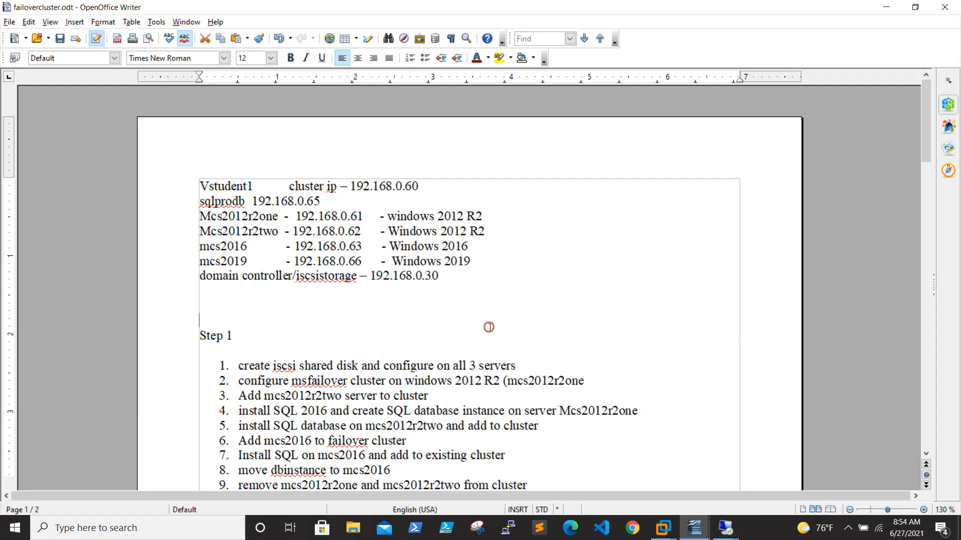
scroll(490, 333, down, 5)
scroll(493, 329, down, 10)
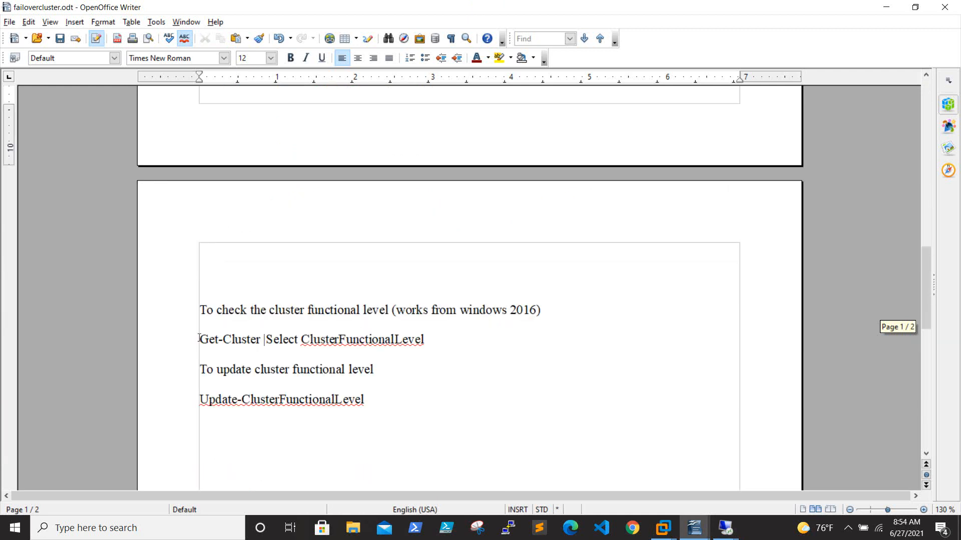
drag(199, 339, 461, 346)
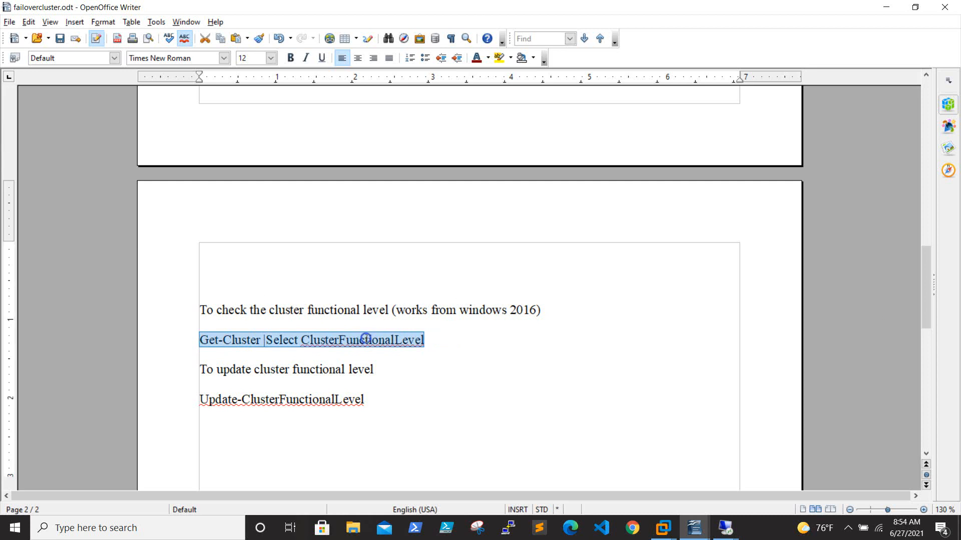
right_click(366, 338)
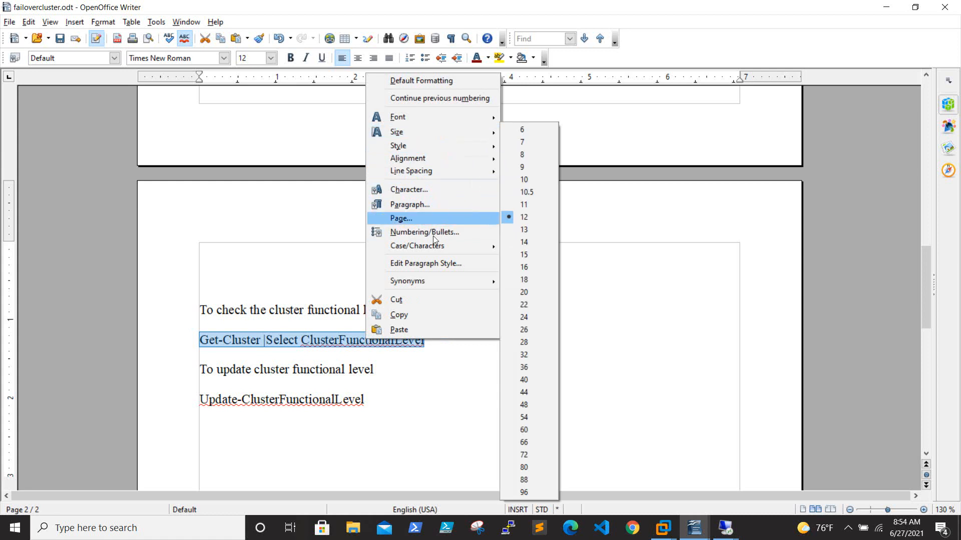
click(415, 314)
mouse_move(735, 524)
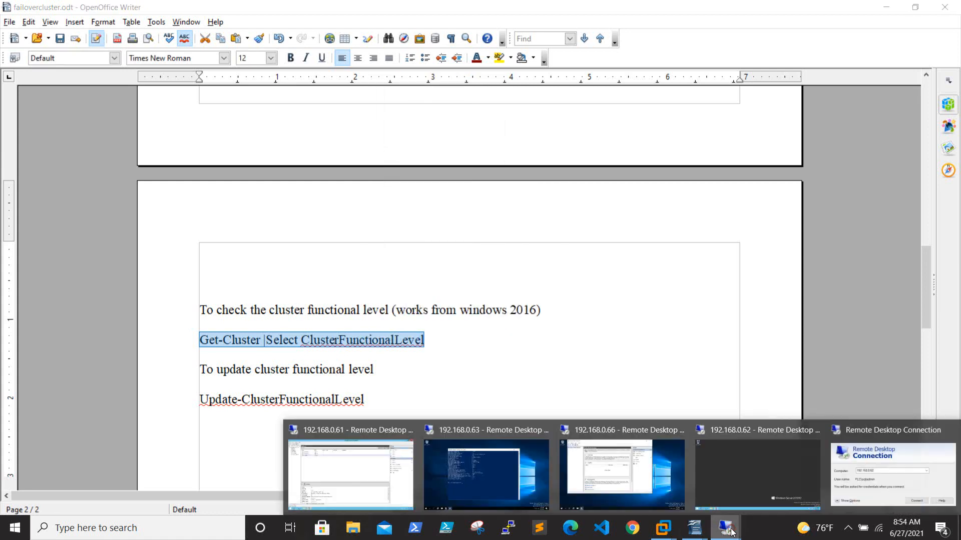
click(377, 465)
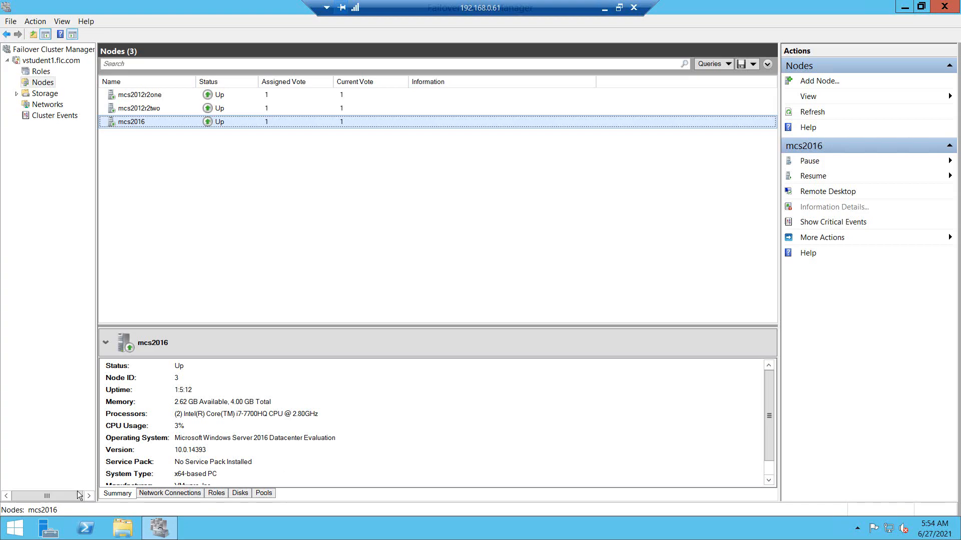
Step: In elevated PowerShell on 192.168.0.61, run Get-Cluster |Select ClusterFunctionalLevel and highlight its empty result
right_click(86, 529)
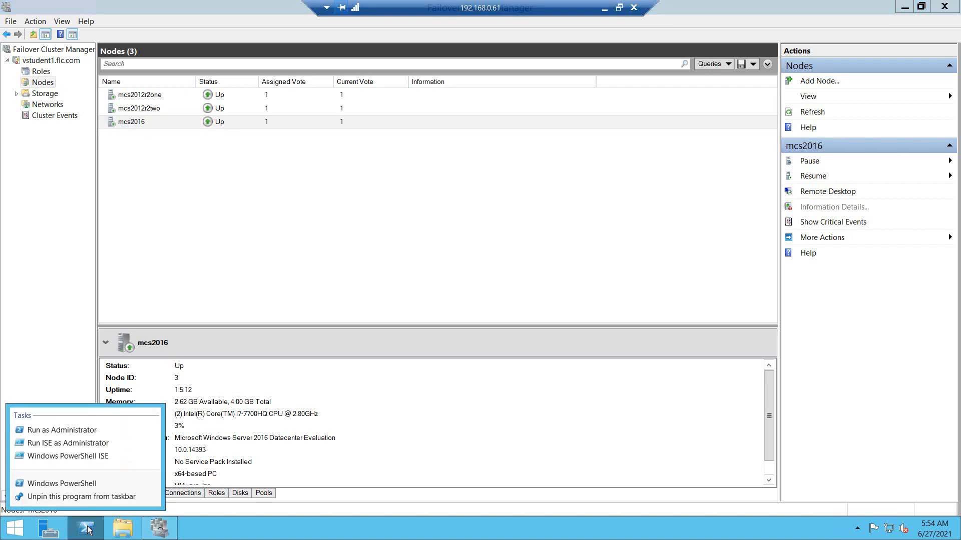
click(94, 430)
click(535, 285)
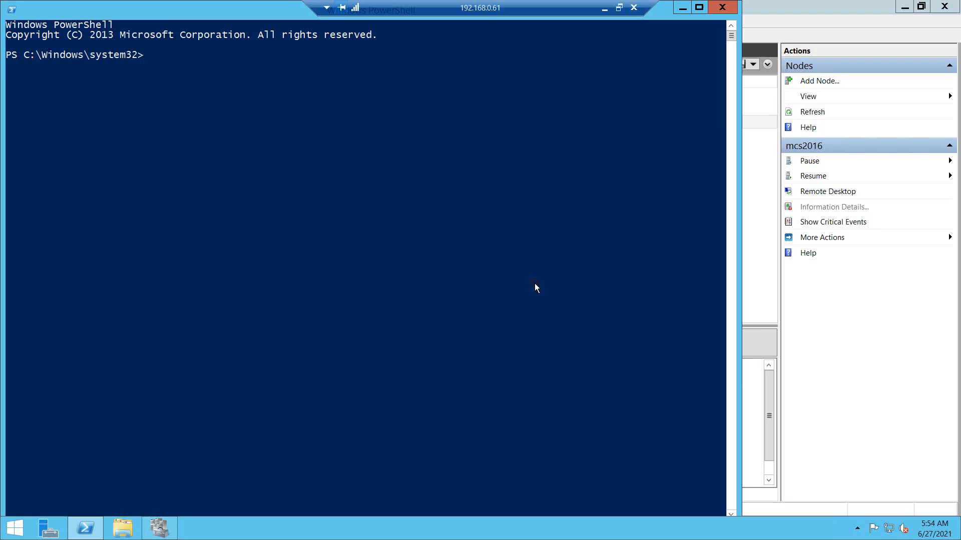
right_click(298, 107)
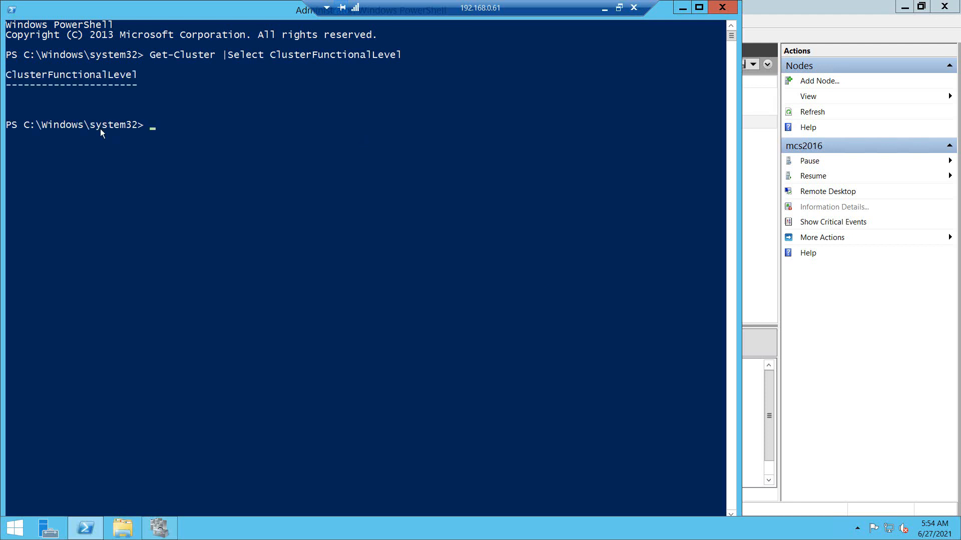
drag(11, 96, 215, 118)
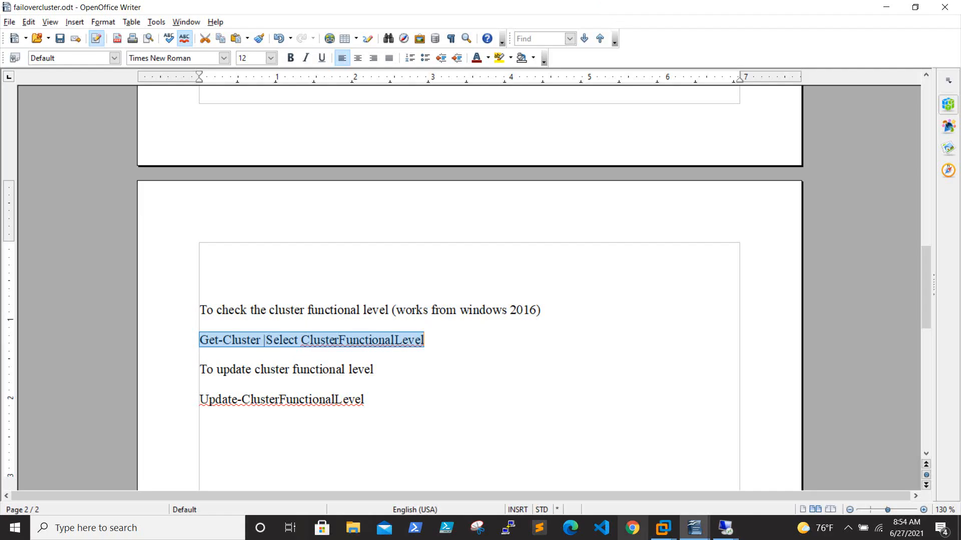
click(726, 528)
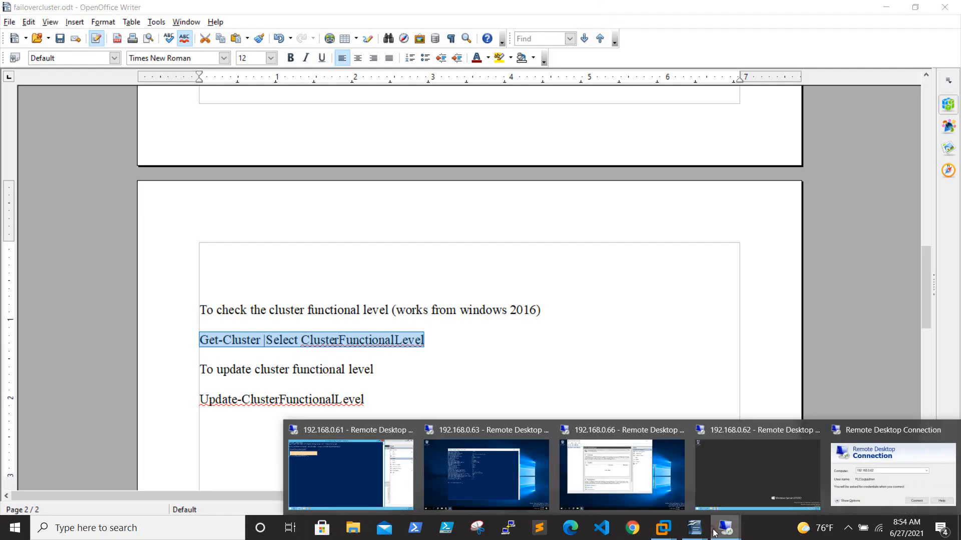
Step: On 192.168.0.63, run Get-Cluster |Select ClusterFunctionalLevel and highlight the returned value 8
click(490, 465)
right_click(529, 209)
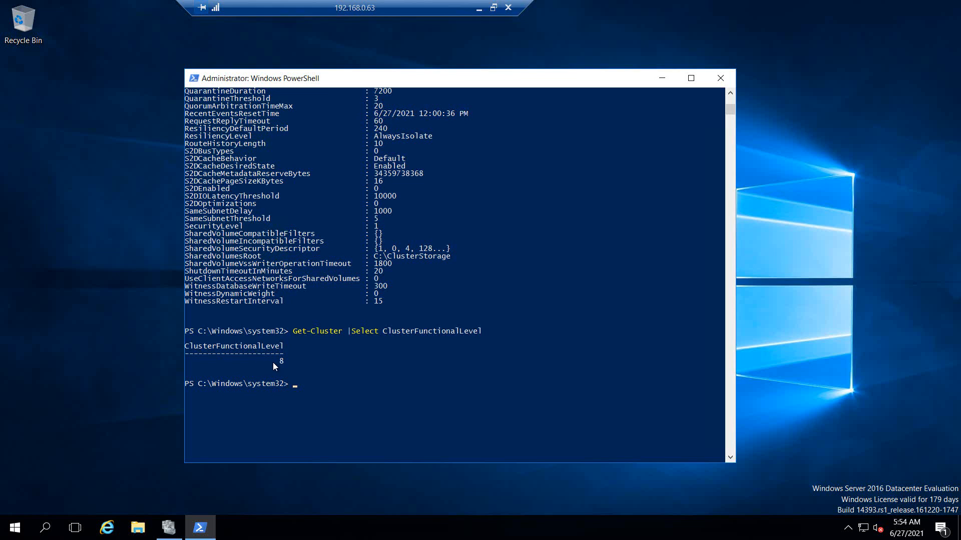
drag(279, 361, 298, 367)
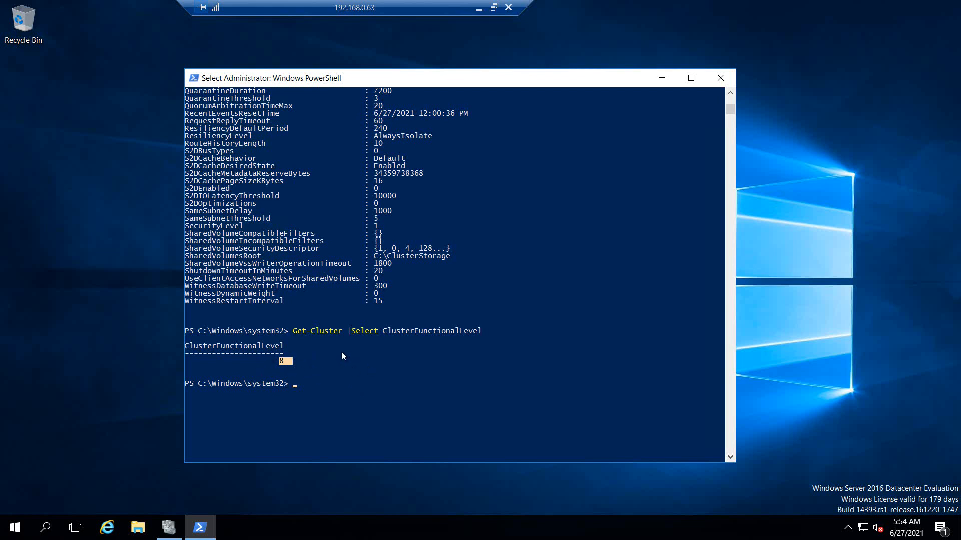
click(295, 363)
Step: Try moving the SQL Server (SQLPRODB) role to mcs2016 via Select Node, then refresh the roles
click(169, 527)
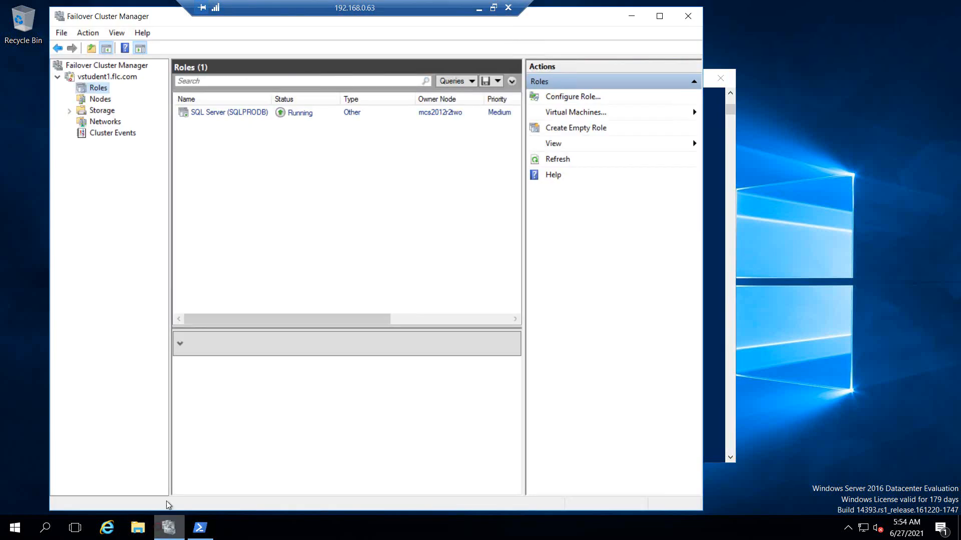
click(193, 118)
right_click(194, 118)
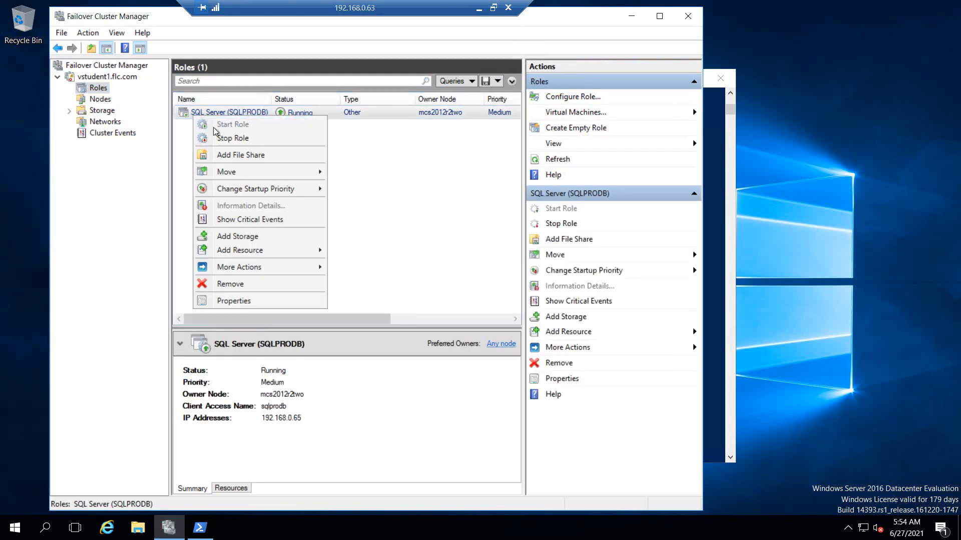
mouse_move(242, 175)
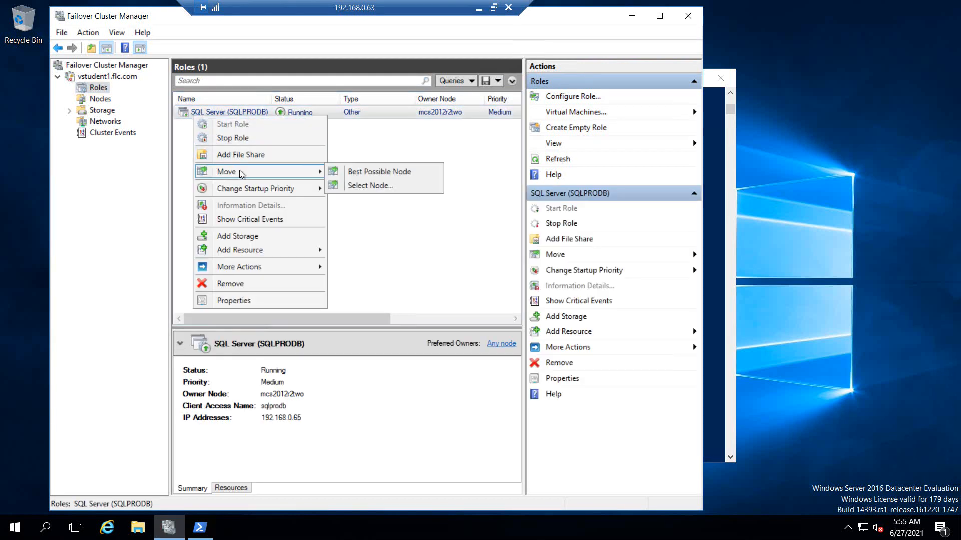
click(385, 186)
click(421, 229)
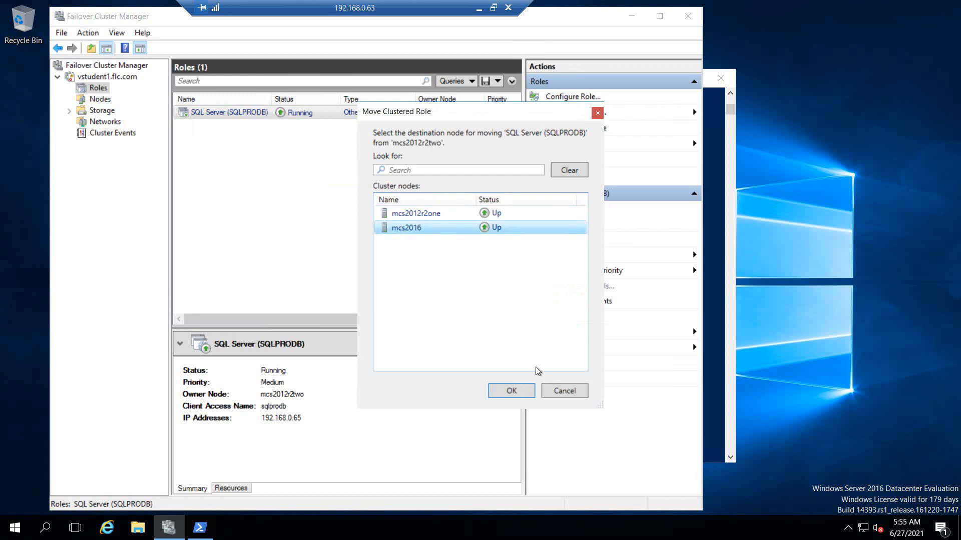
click(524, 391)
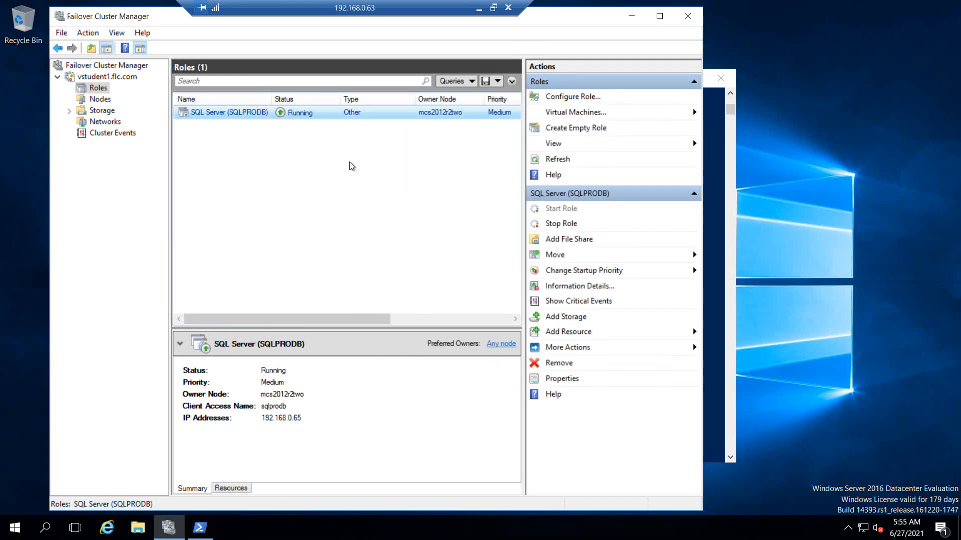
click(555, 160)
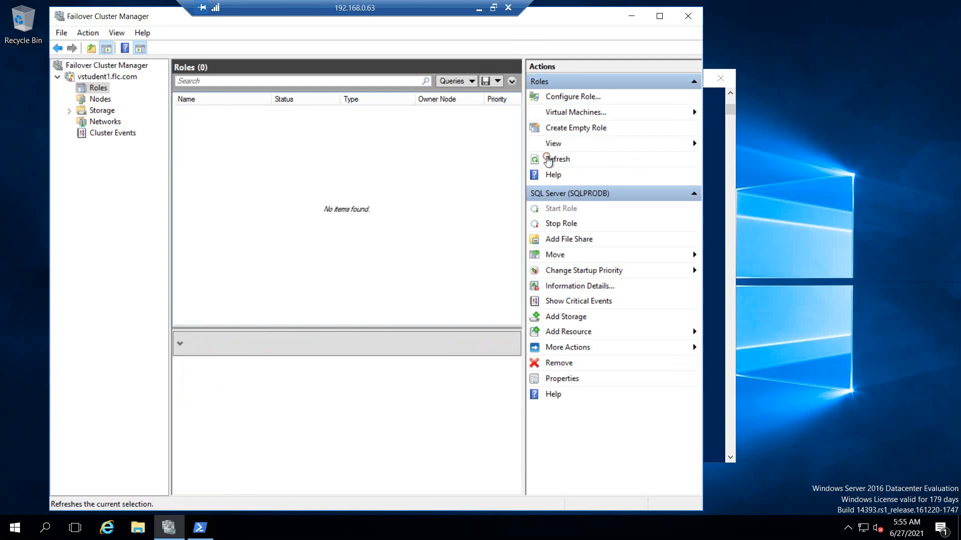
Step: Repeat the SQLPRODB move to mcs2016 and refresh again; it remains on mcs2012r2two
click(243, 118)
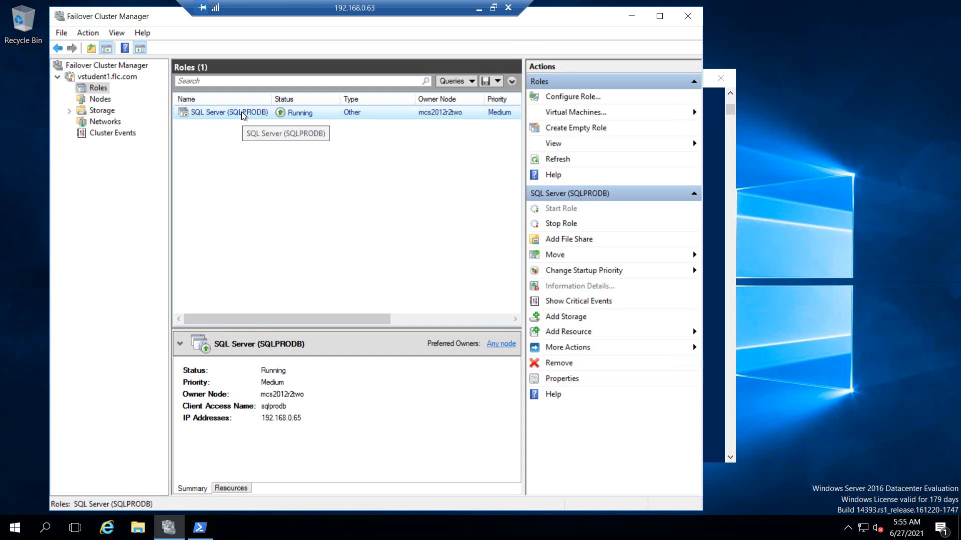
right_click(243, 115)
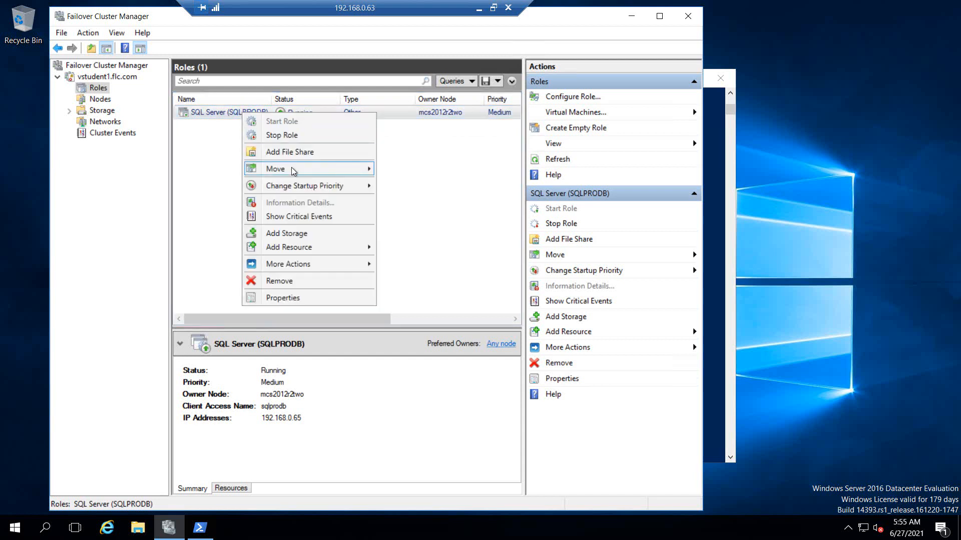
mouse_move(294, 172)
click(407, 181)
click(412, 227)
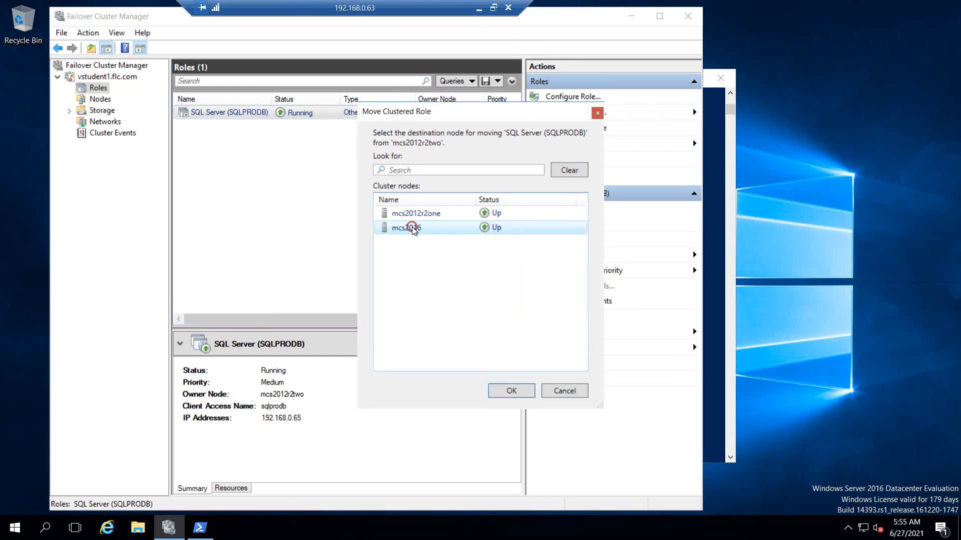
click(511, 391)
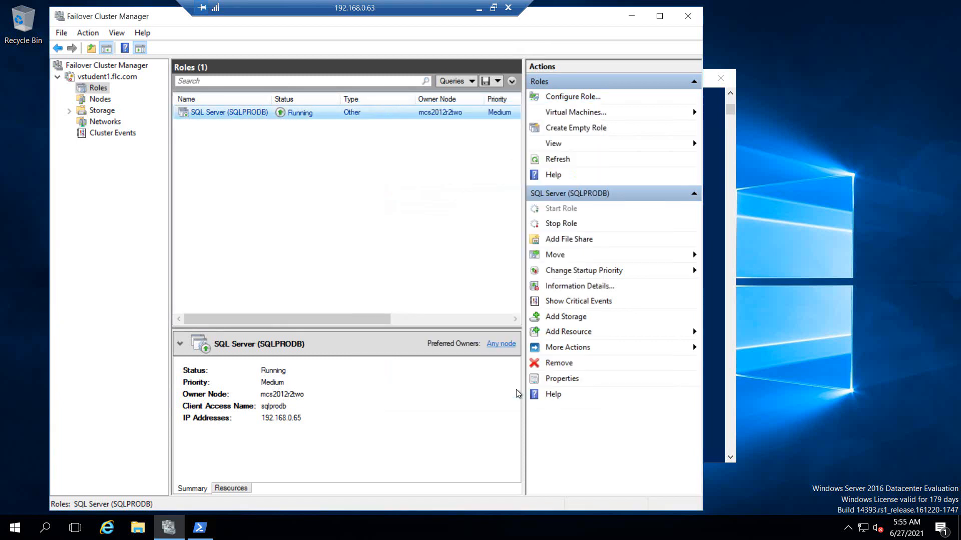
click(560, 159)
Step: Back on the 192.168.0.63 session, attempt moving SQLPRODB to mcs2016 a third time
click(478, 10)
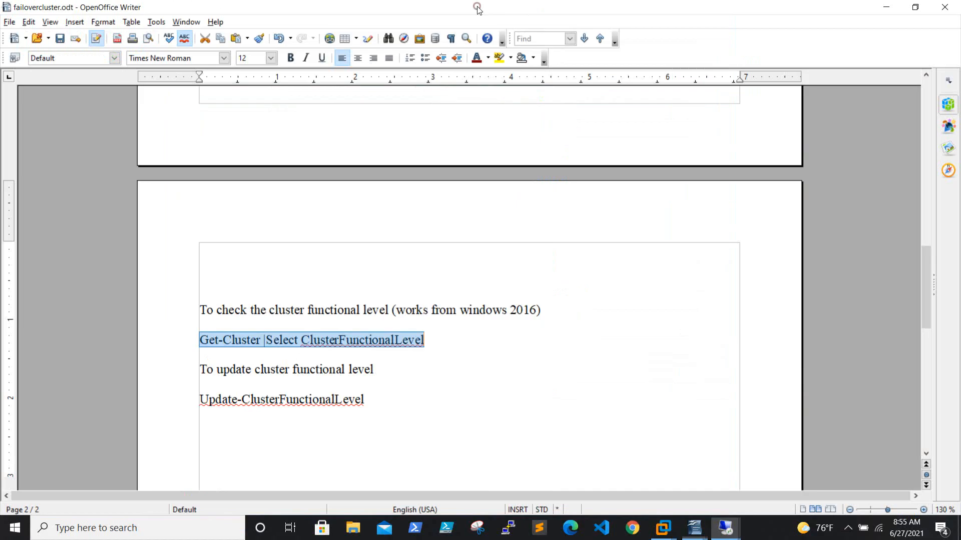
mouse_move(736, 529)
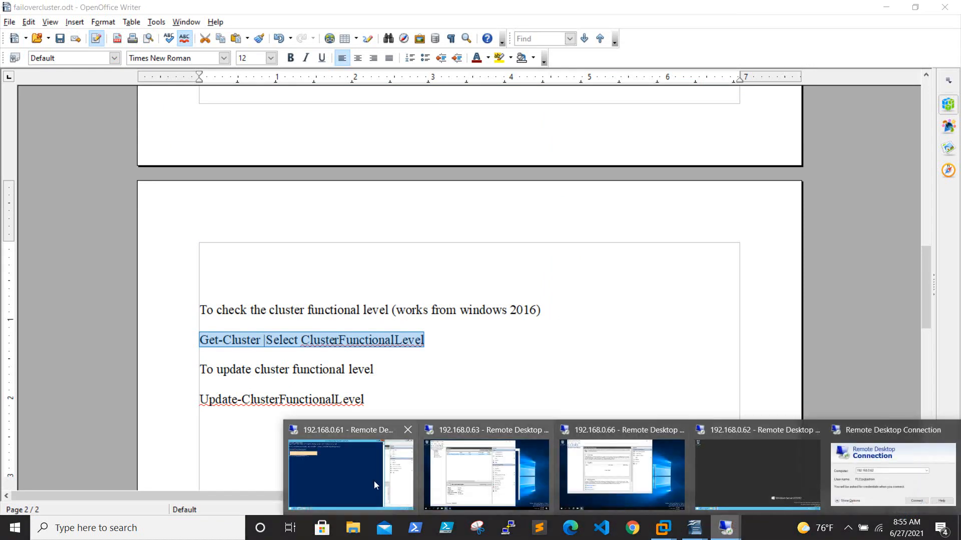
click(493, 482)
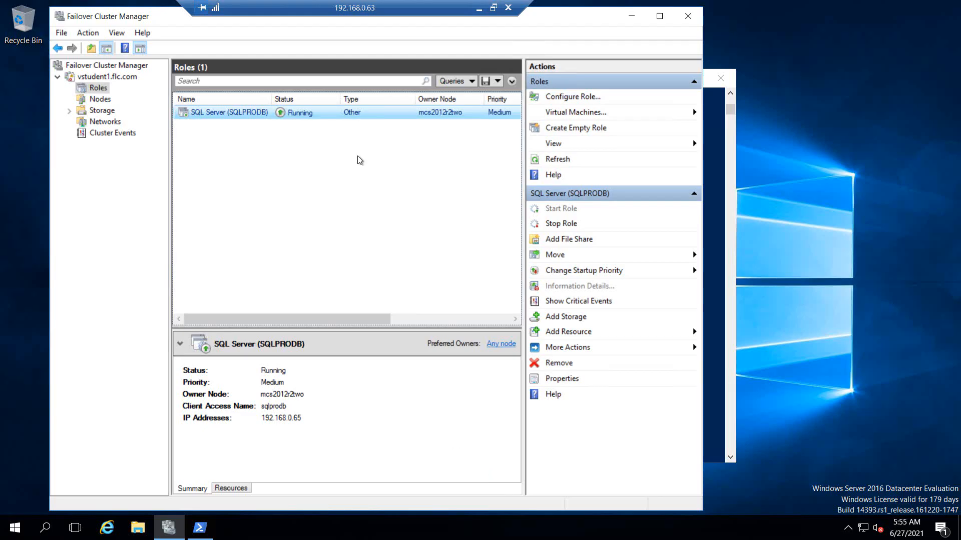
right_click(230, 114)
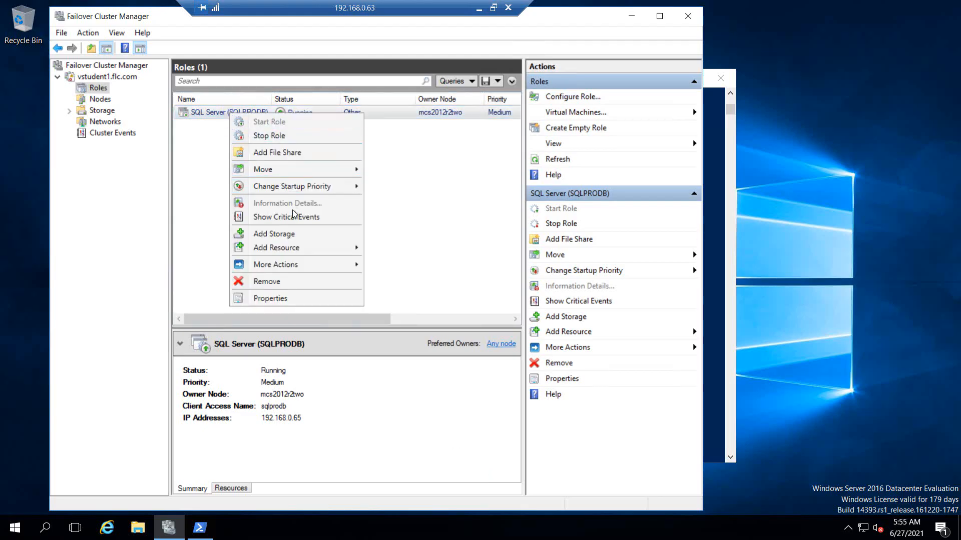
mouse_move(297, 171)
click(403, 183)
click(406, 227)
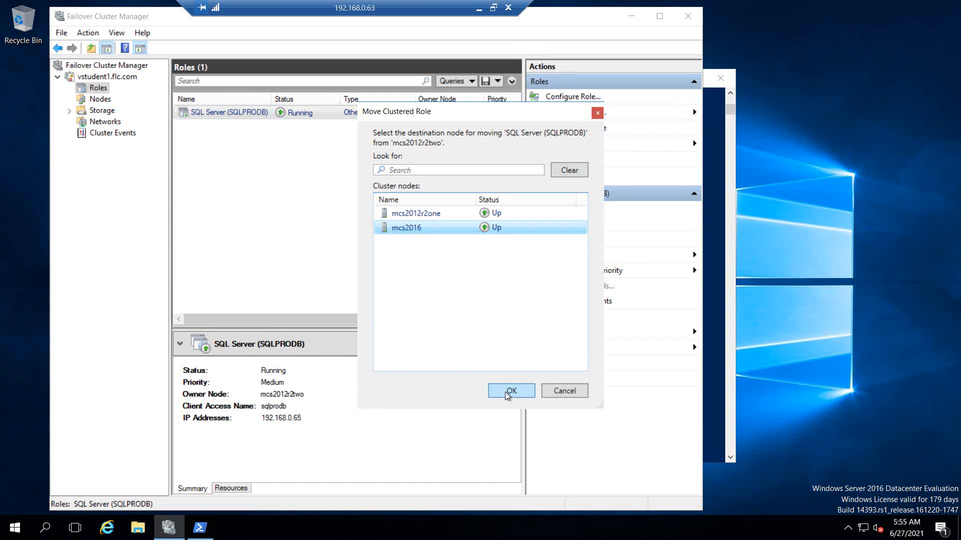
click(563, 392)
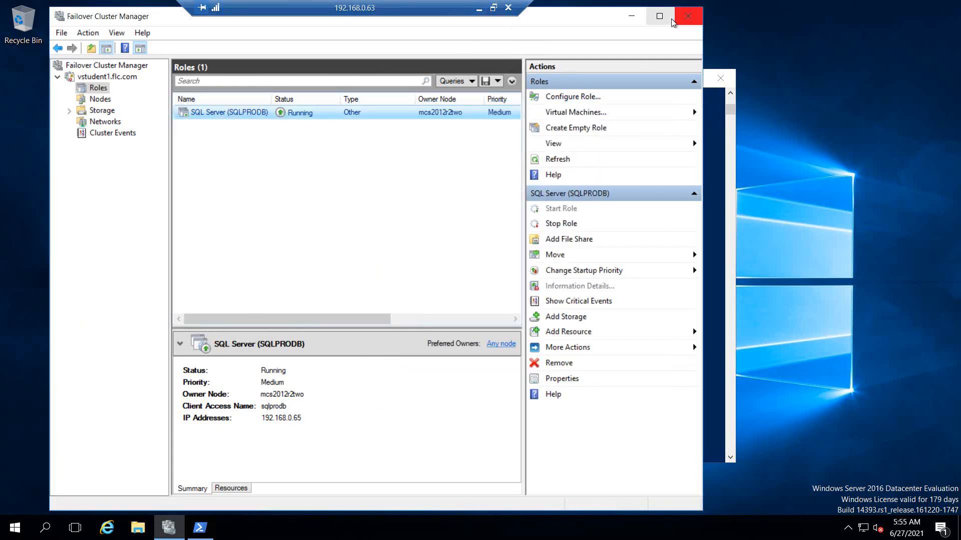
Step: Minimise Failover Cluster Manager to reveal the PowerShell console showing functional level 8
click(15, 529)
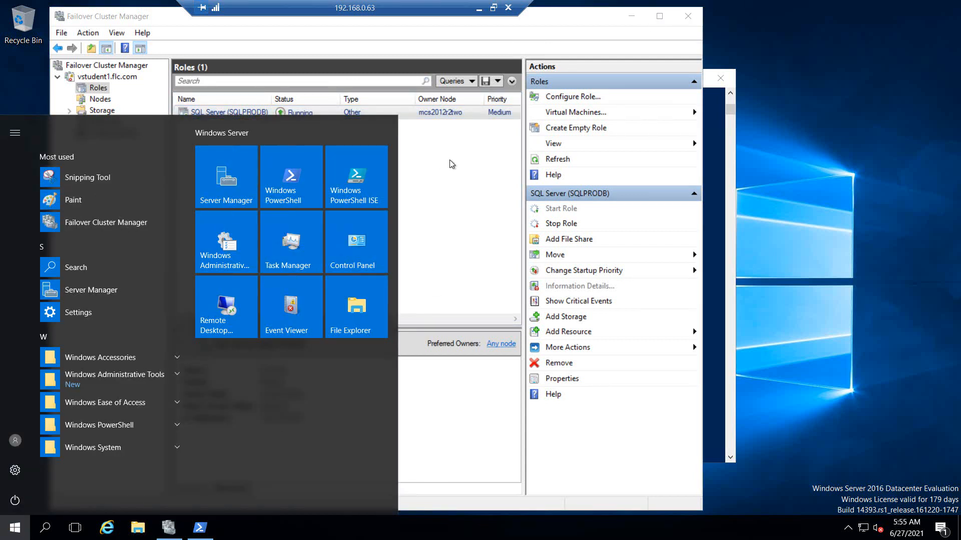
click(634, 15)
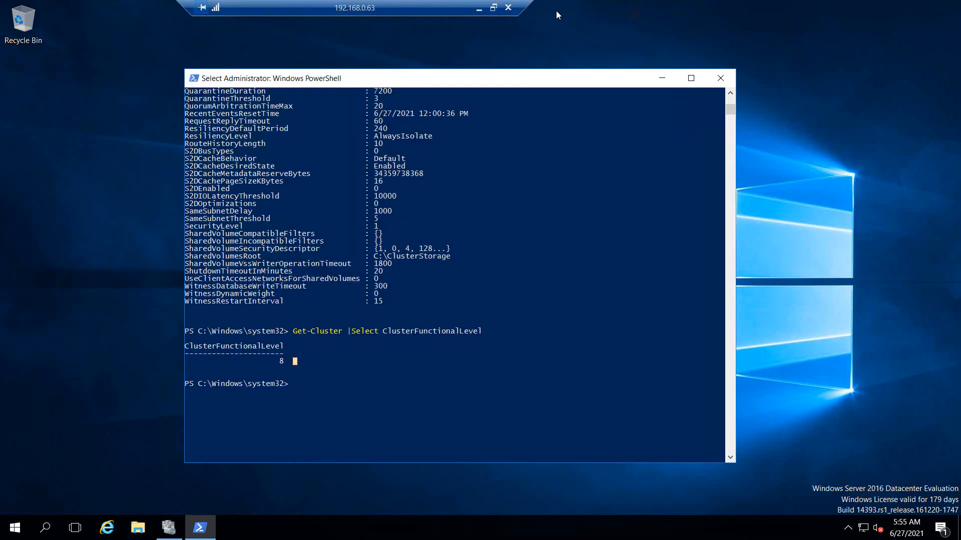
click(479, 7)
Step: Highlight plan steps 6 and 7 (add mcs2016, install SQL on it), then switch to the 192.168.0.63 session
scroll(573, 364, up, 5)
scroll(573, 364, up, 5)
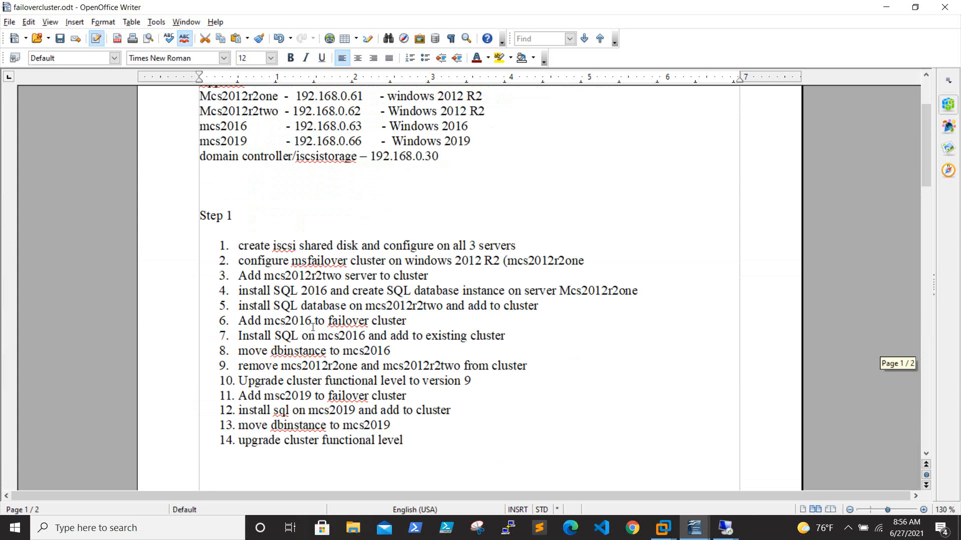
drag(243, 319, 433, 321)
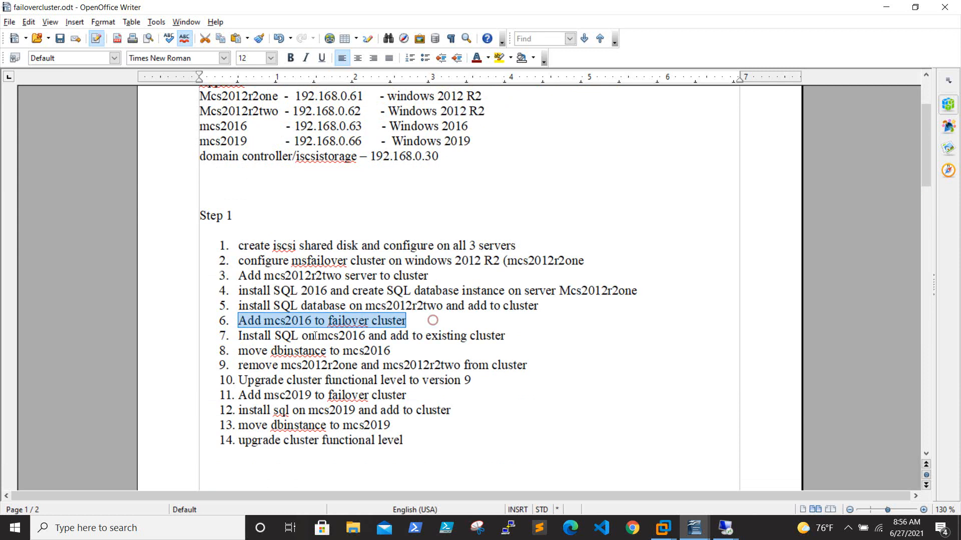
drag(238, 336, 517, 337)
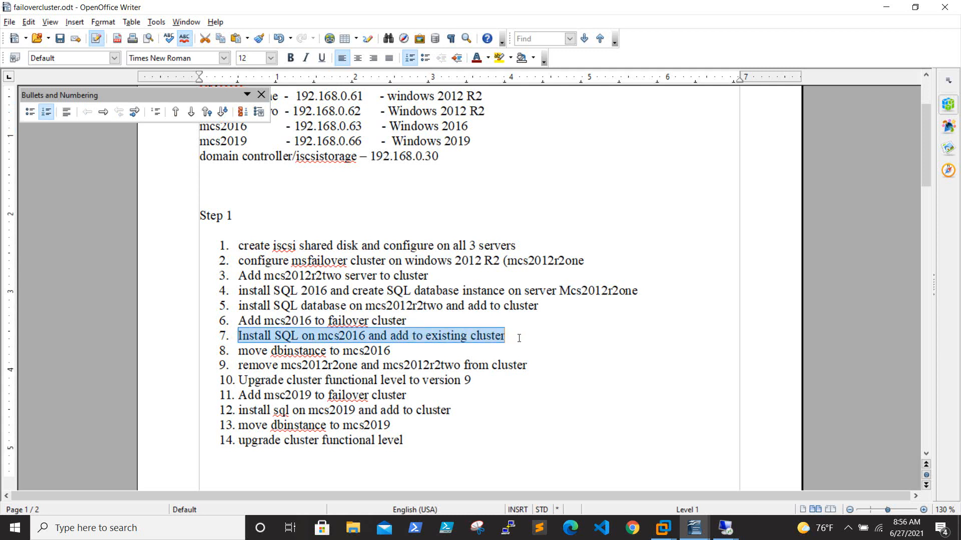
mouse_move(725, 528)
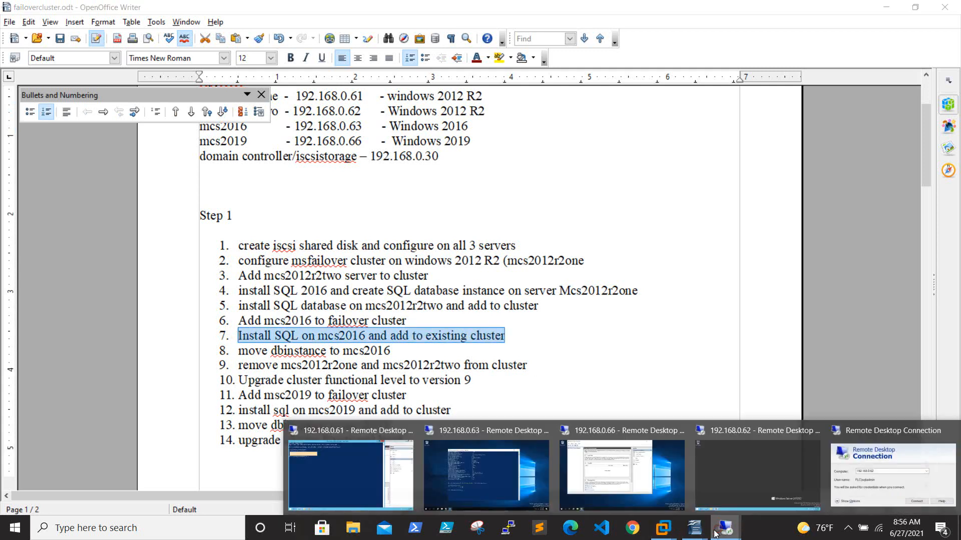
click(517, 476)
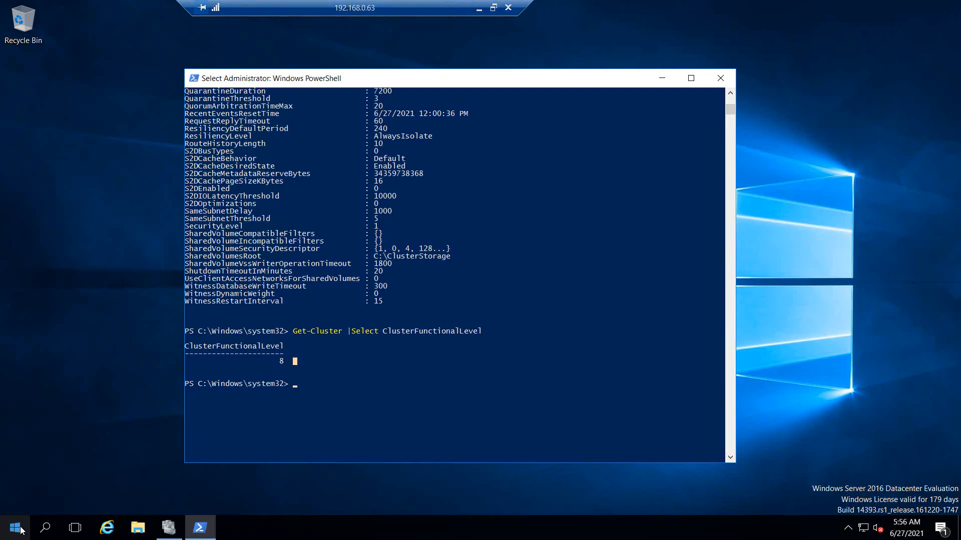
Step: Close PowerShell and run setup from the SQL2016_x64_ENU DVD drive in a maximised File Explorer
click(717, 79)
click(15, 528)
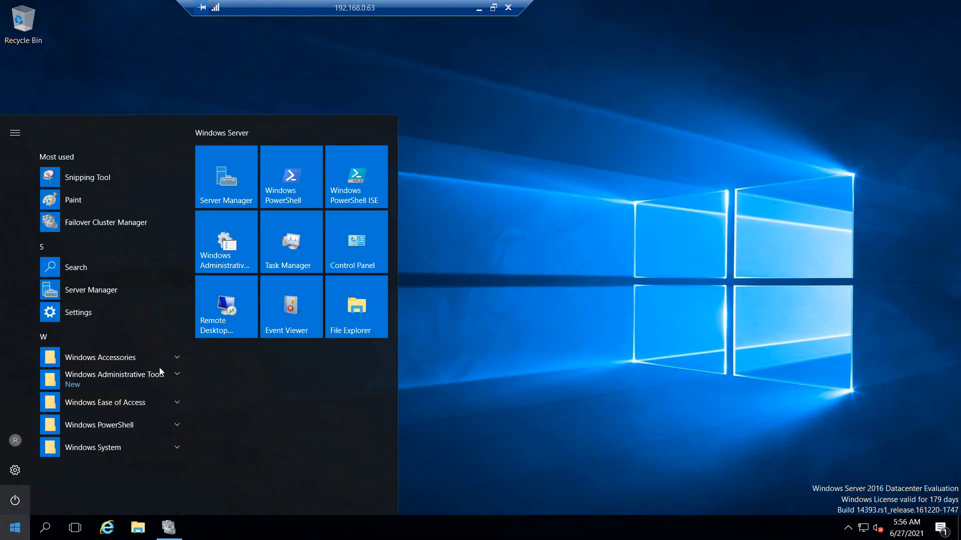
click(356, 307)
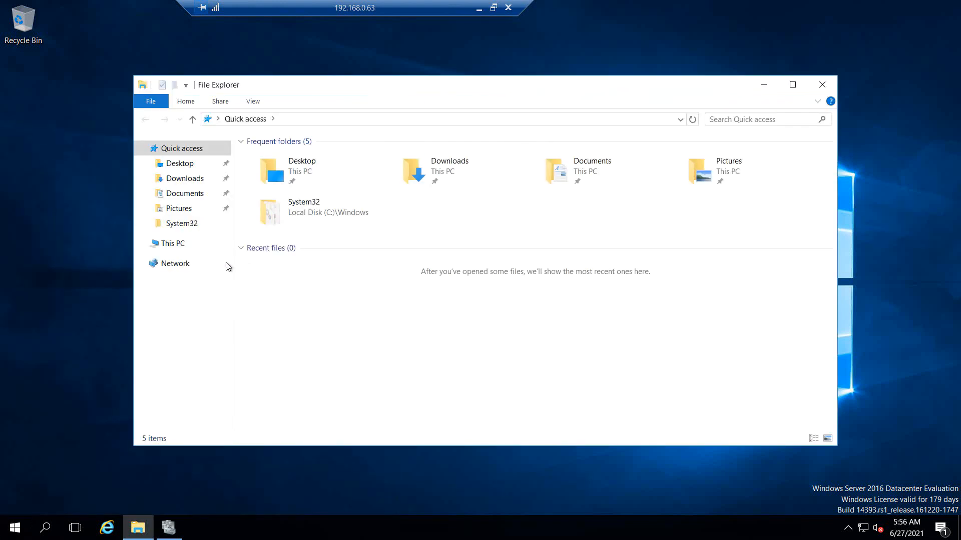
click(183, 244)
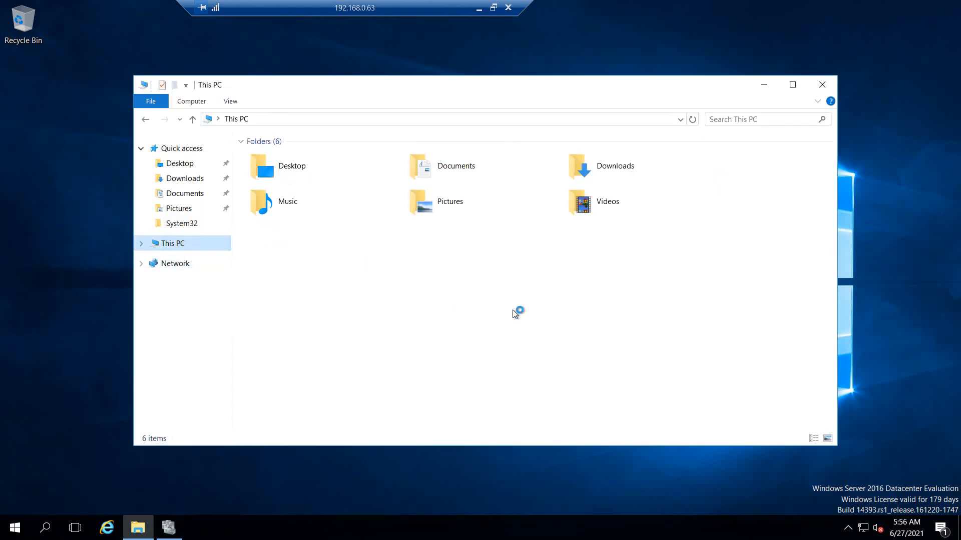
click(794, 84)
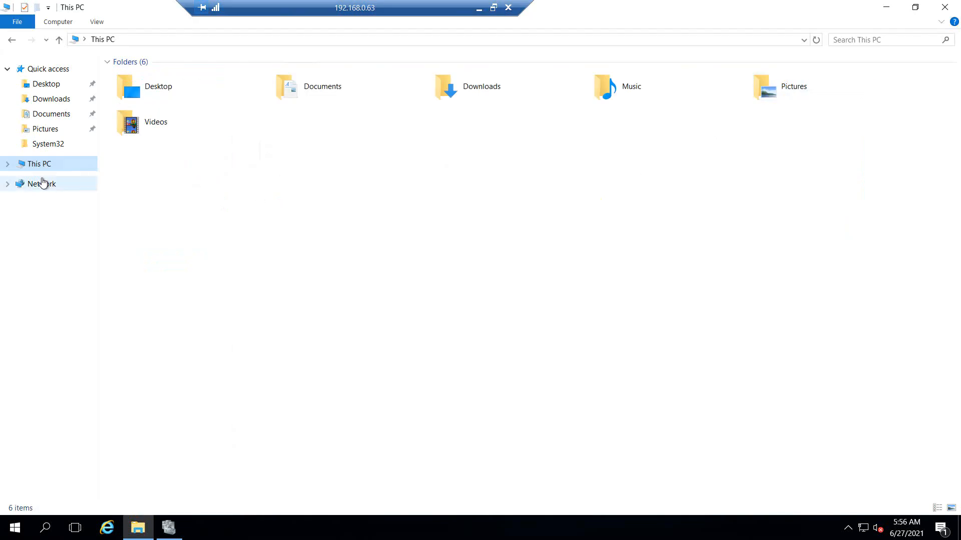
double_click(645, 179)
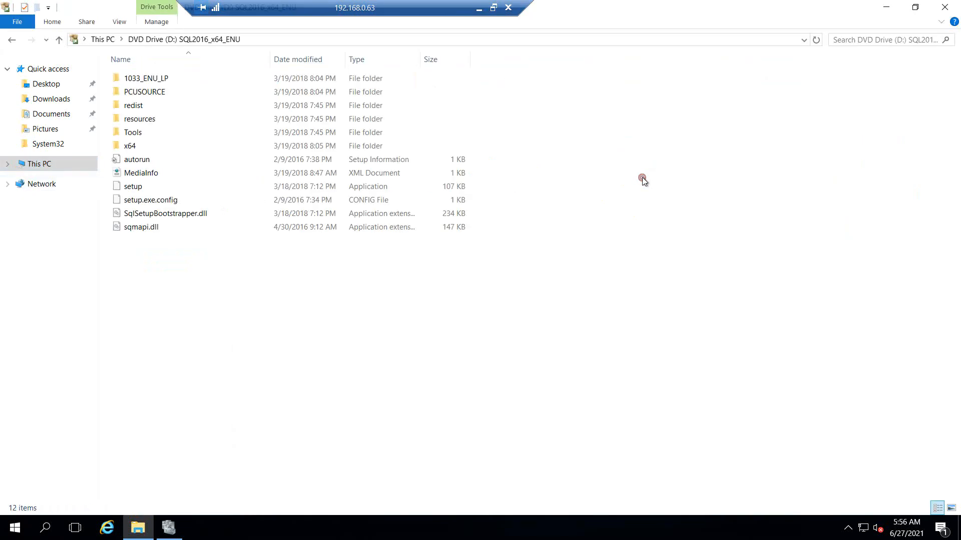
double_click(134, 187)
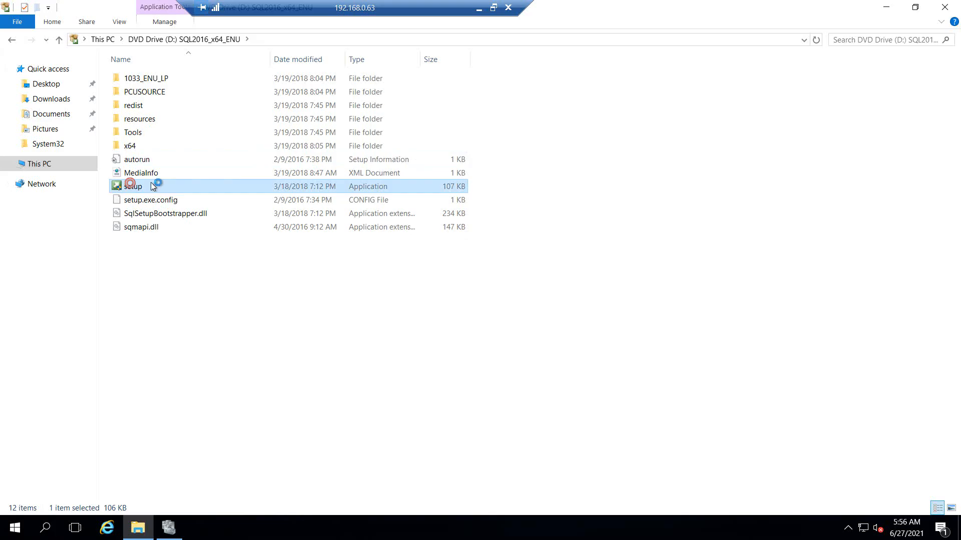
Step: Approve setup's UAC prompt and choose Installation > Add node to a SQL Server failover cluster
click(414, 349)
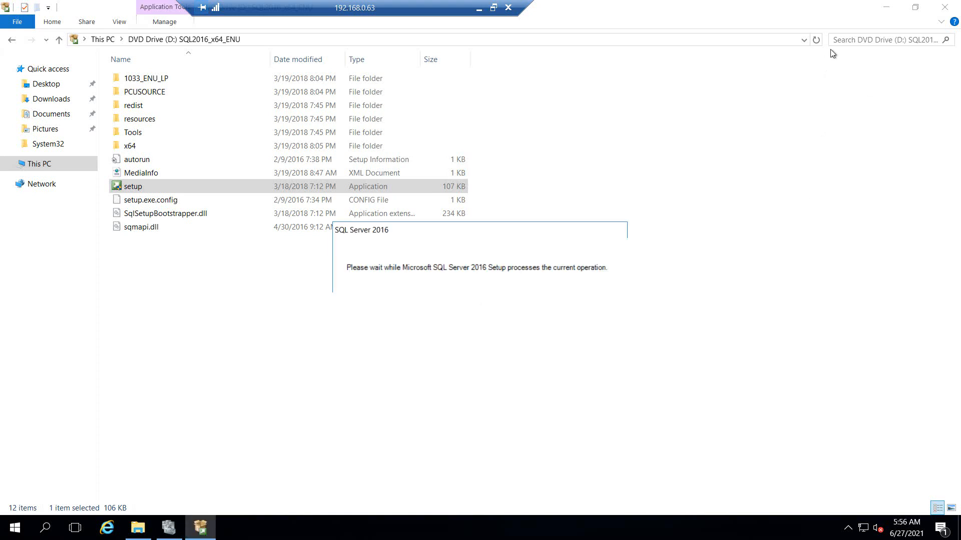
click(887, 10)
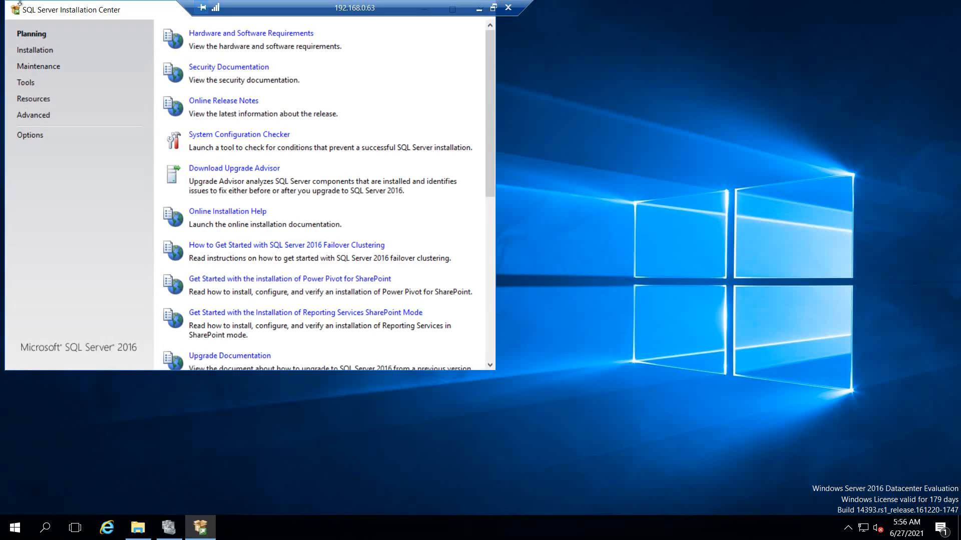
drag(55, 7, 272, 123)
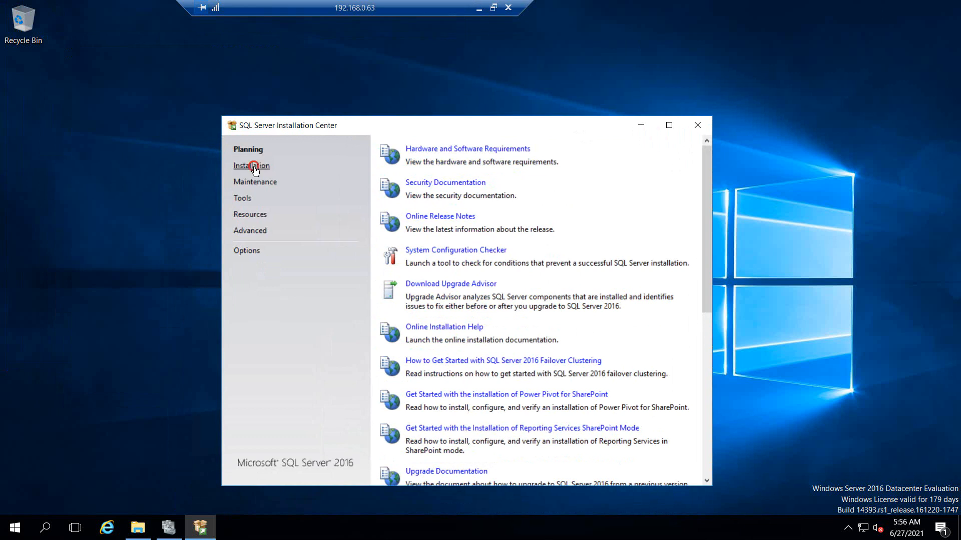
click(256, 165)
drag(349, 132, 255, 60)
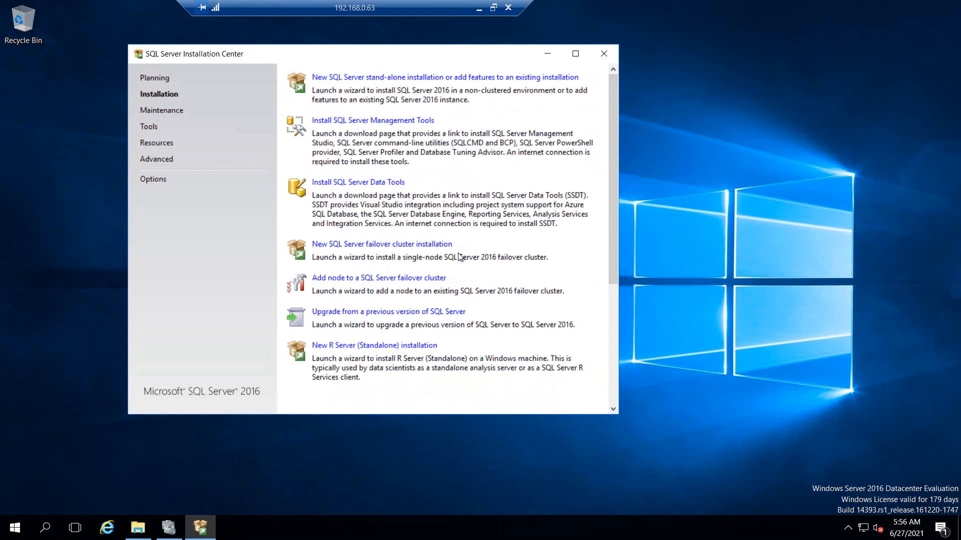
click(347, 280)
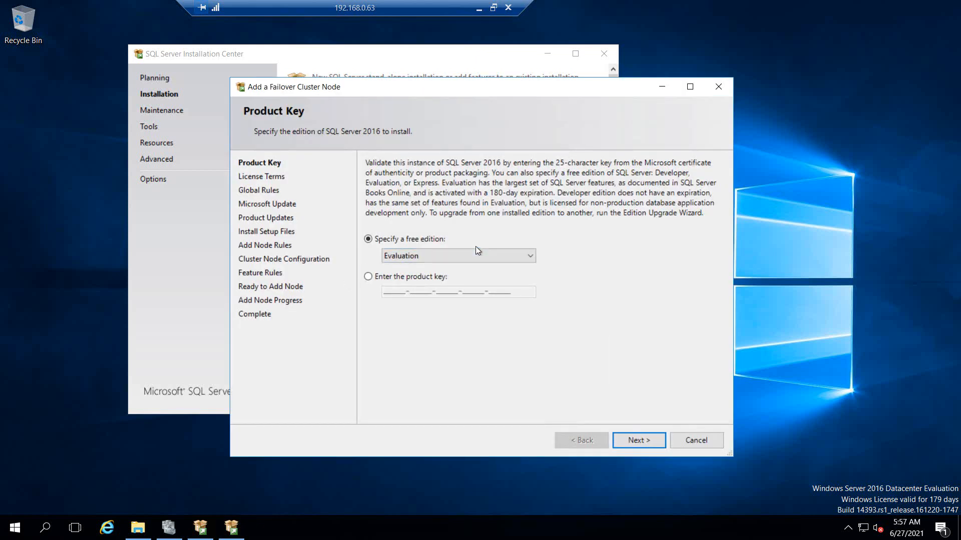
Step: Keep the Evaluation edition, accept the license terms, and skip Microsoft Update to reach Add Node Rules
click(647, 446)
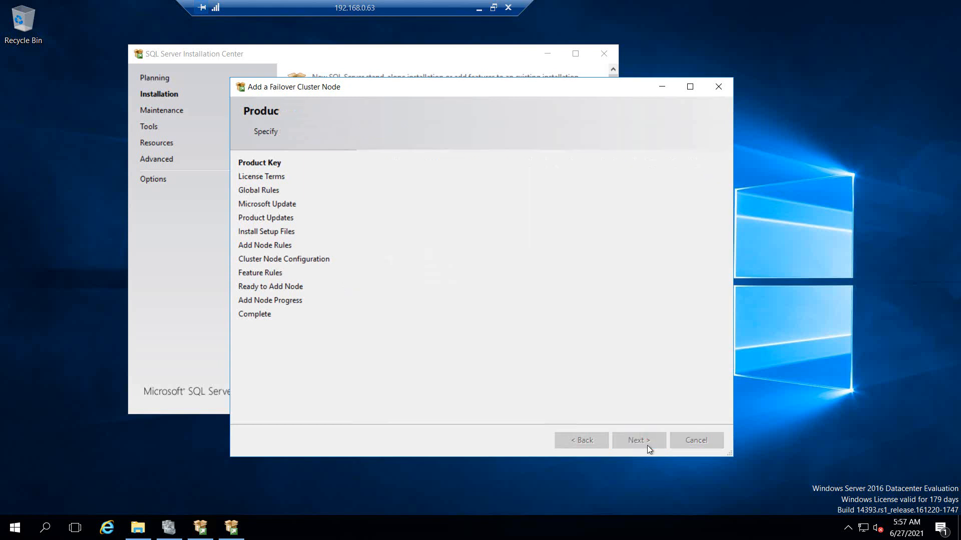
click(424, 358)
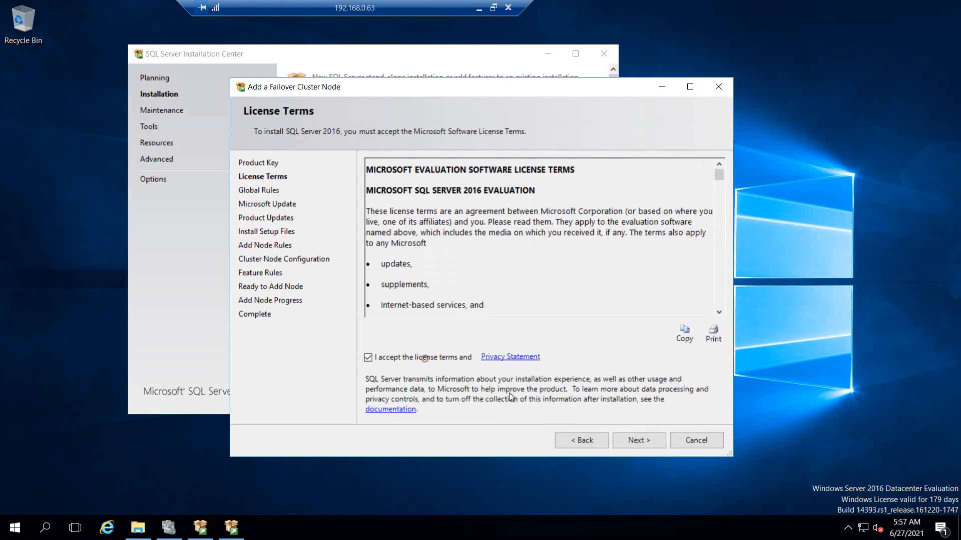
click(648, 442)
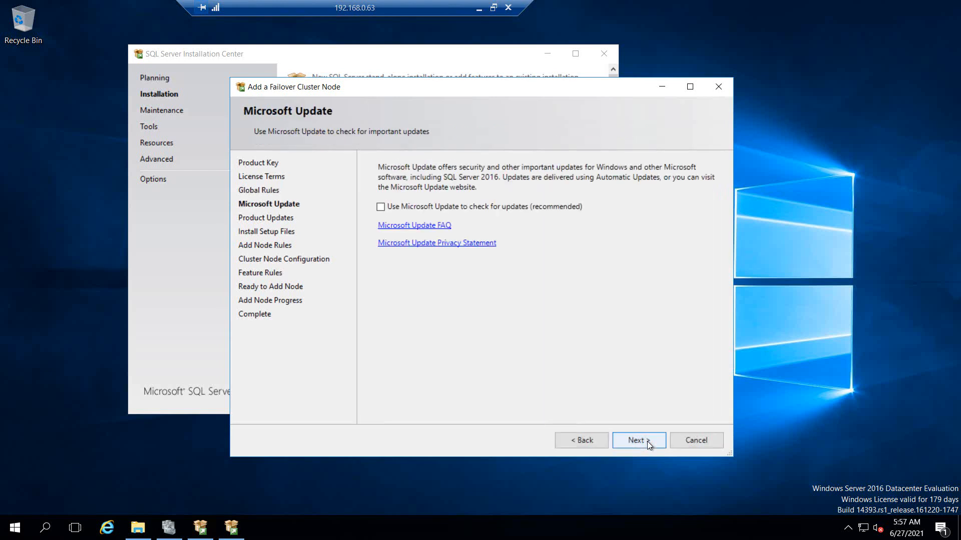
click(647, 441)
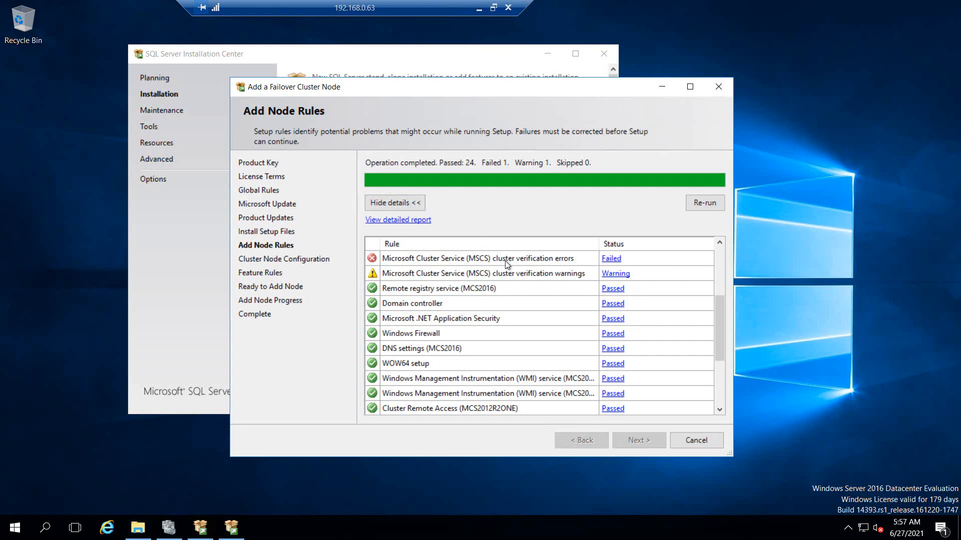
Step: Read why the MSCS cluster verification errors rule failed, then scroll the Writer notes to the SkipRules bullets
click(611, 259)
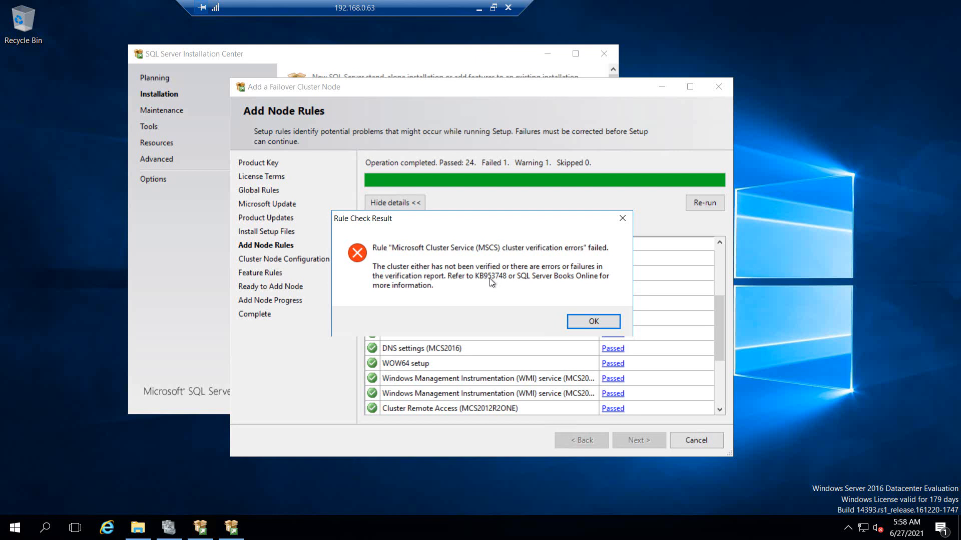
click(480, 8)
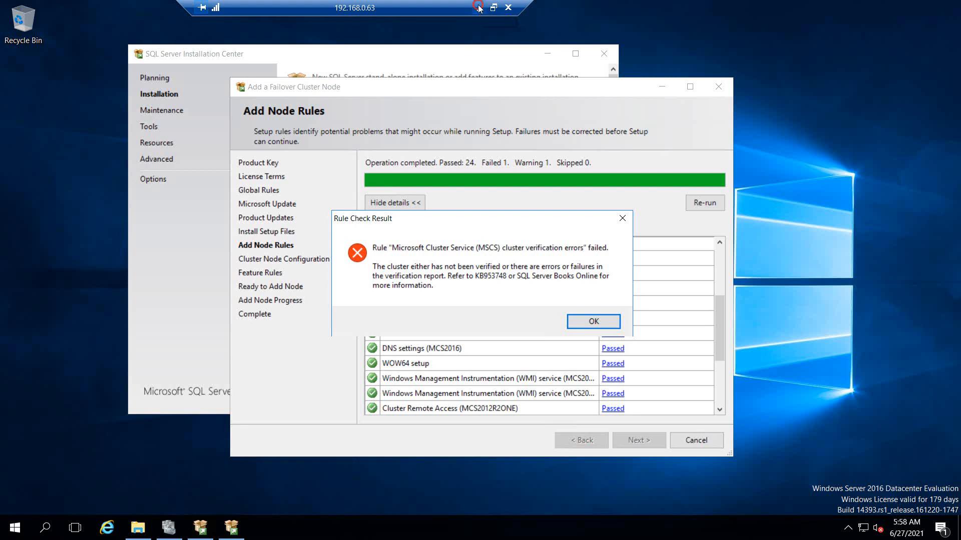
scroll(485, 355, down, 10)
scroll(485, 356, down, 15)
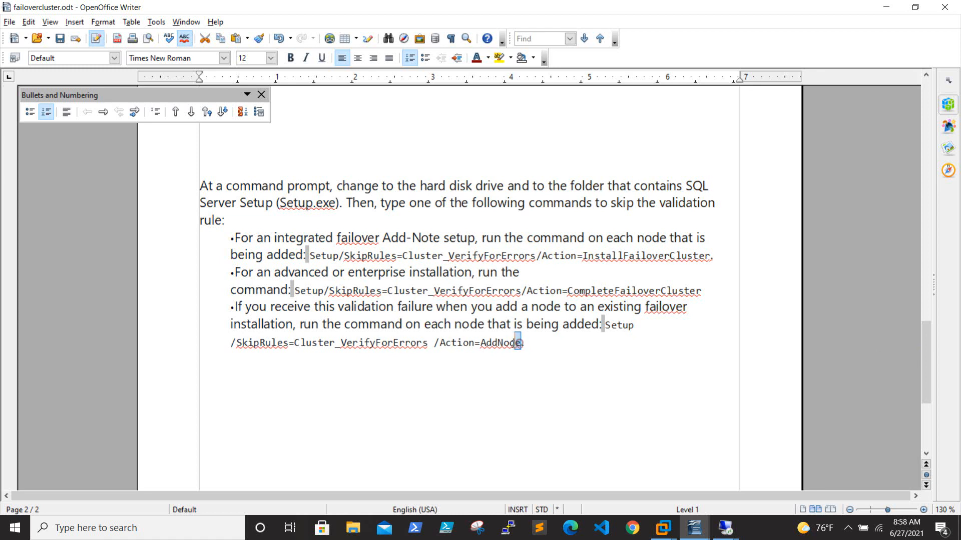
Step: Select the full 'Setup /SkipRules=Cluster_VerifyForErrors /Action=AddNode' command in the last bullet
drag(521, 342, 601, 323)
click(614, 372)
click(604, 325)
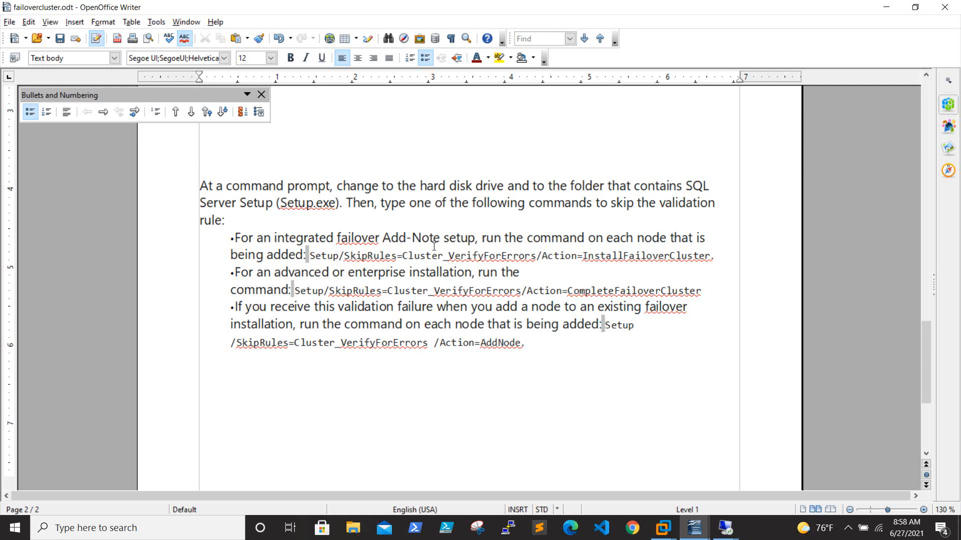
click(417, 343)
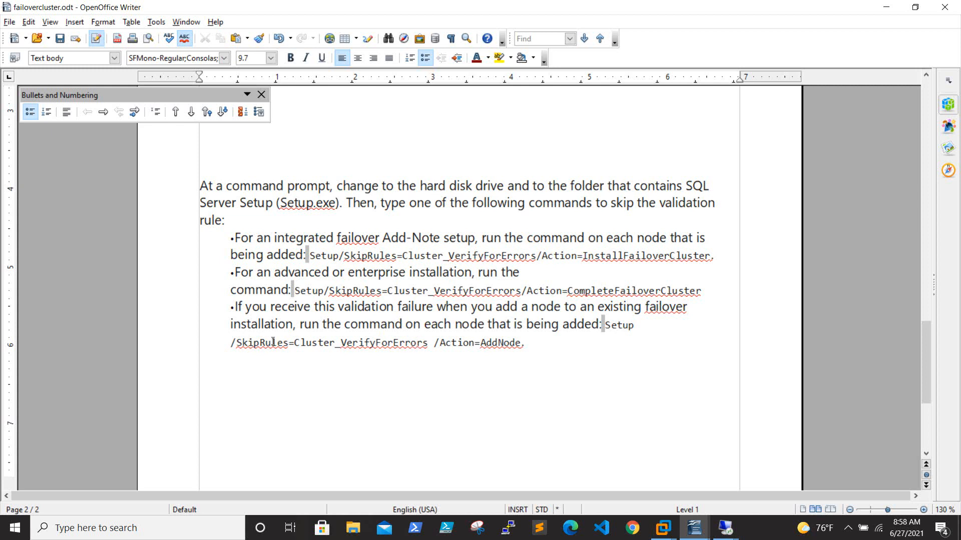
drag(604, 325, 520, 344)
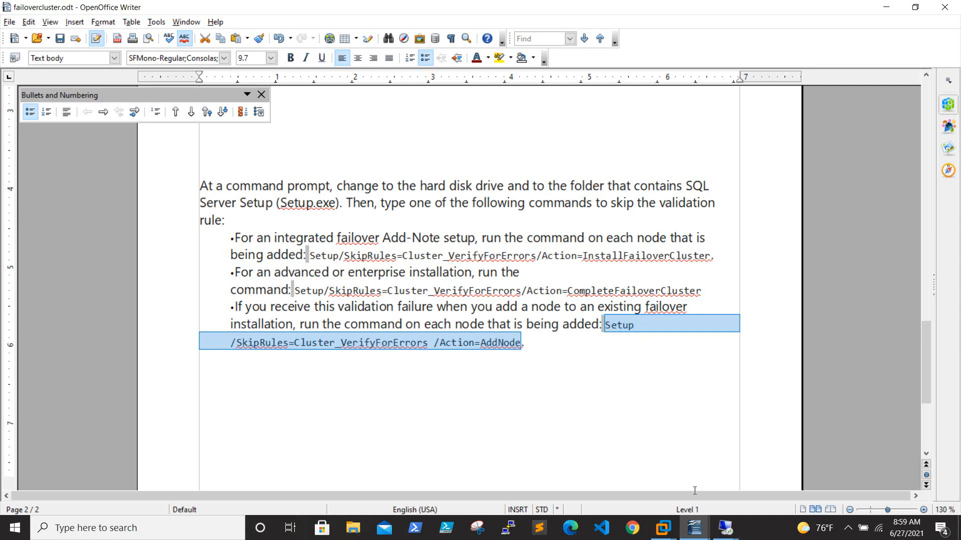
Step: In the 192.168.0.63 session, dismiss the failed rule, cancel the add-node wizard and close Installation Center
mouse_move(725, 528)
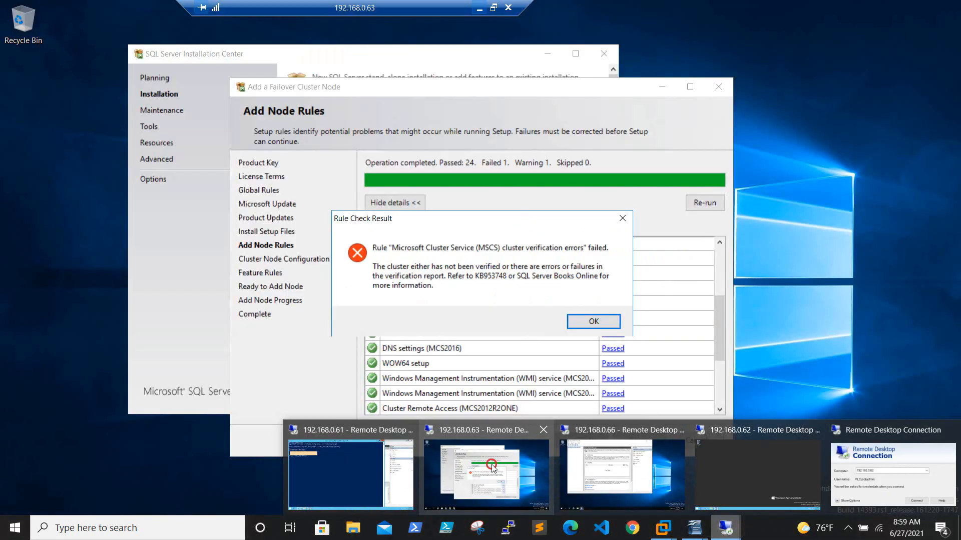
click(492, 466)
click(594, 321)
click(695, 441)
click(598, 295)
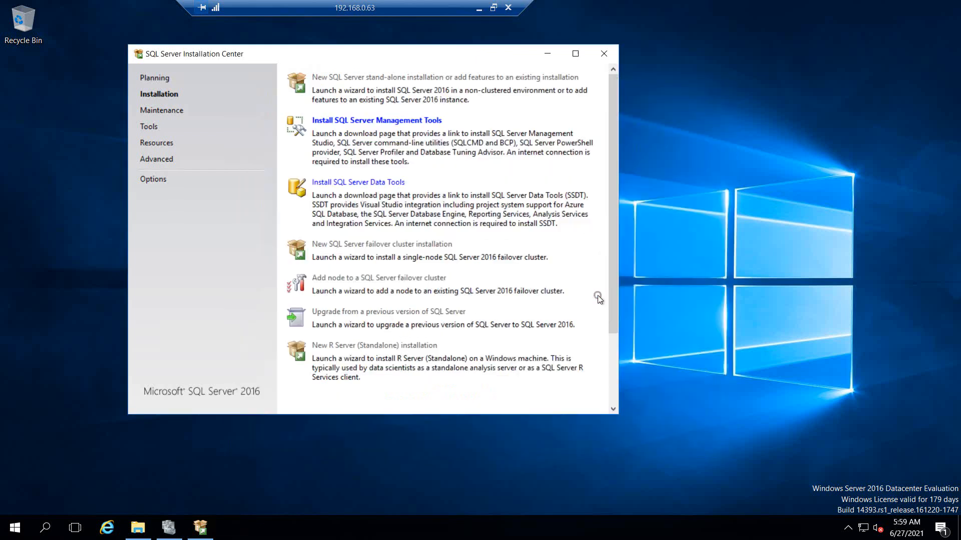
click(604, 52)
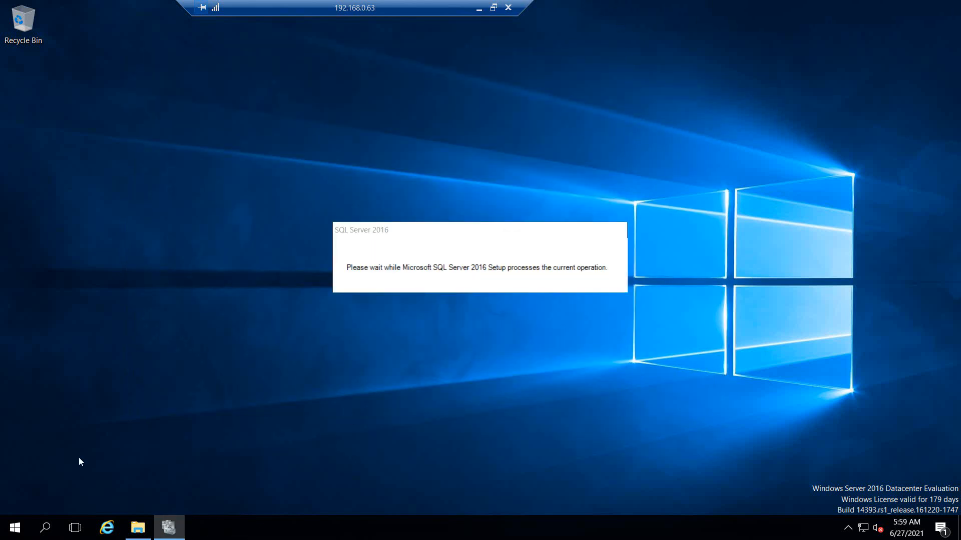
Step: Open Command Prompt as administrator
click(13, 526)
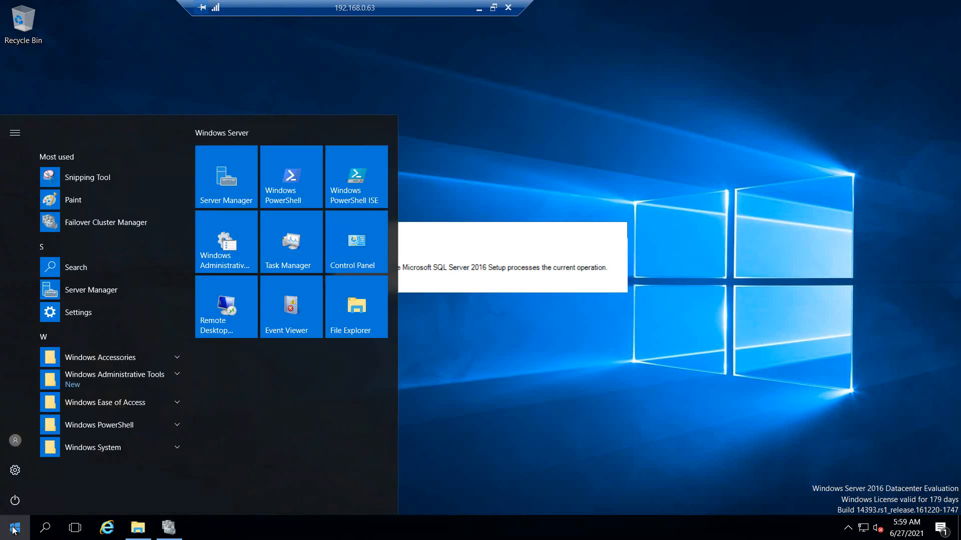
text(cmd)
right_click(101, 153)
click(129, 164)
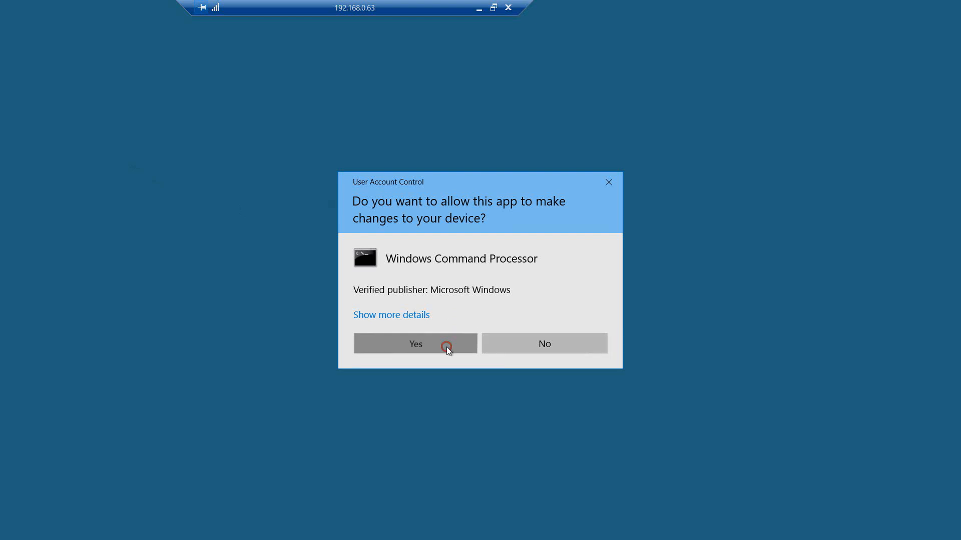
click(446, 347)
Step: From D:, run the pasted Setup /SkipRules=Cluster_VerifyForErrors /Action=AddNode command
click(140, 529)
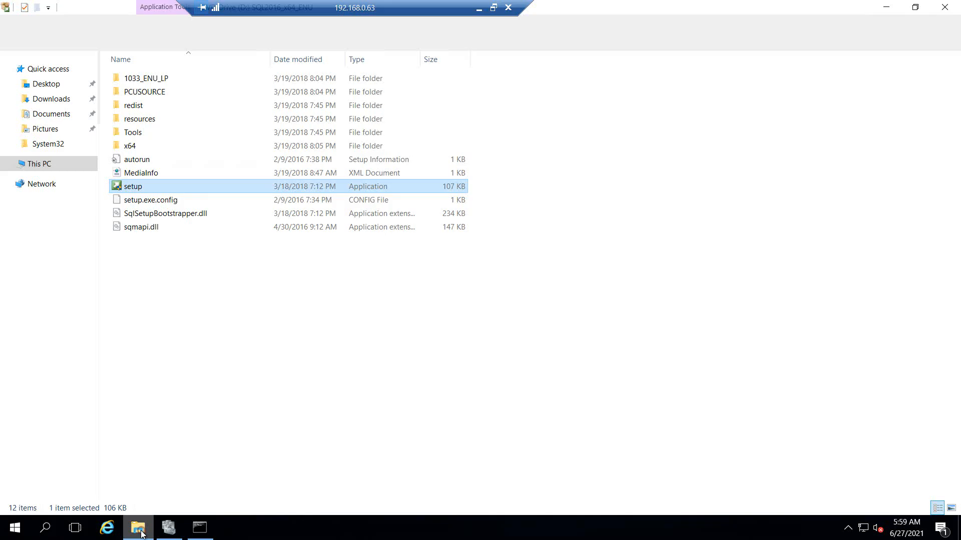
click(252, 41)
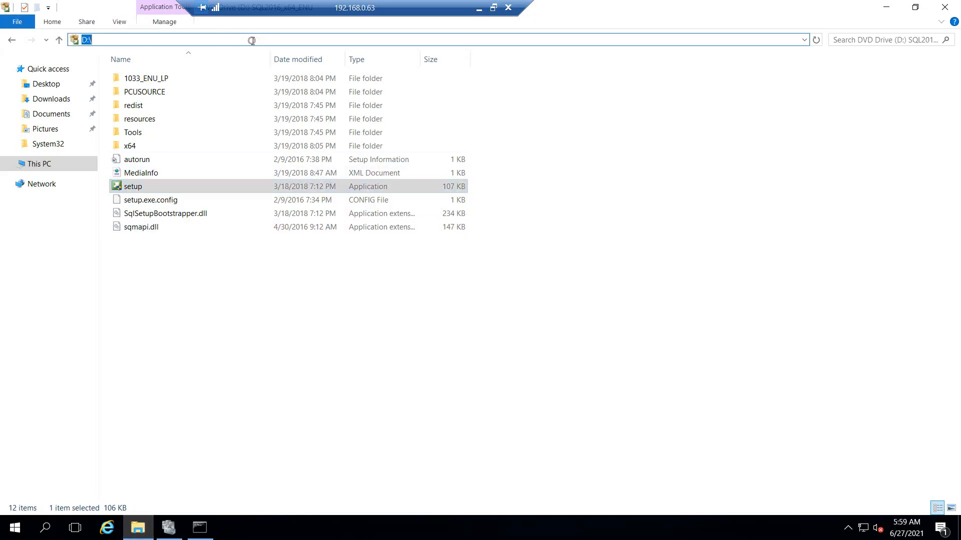
click(944, 7)
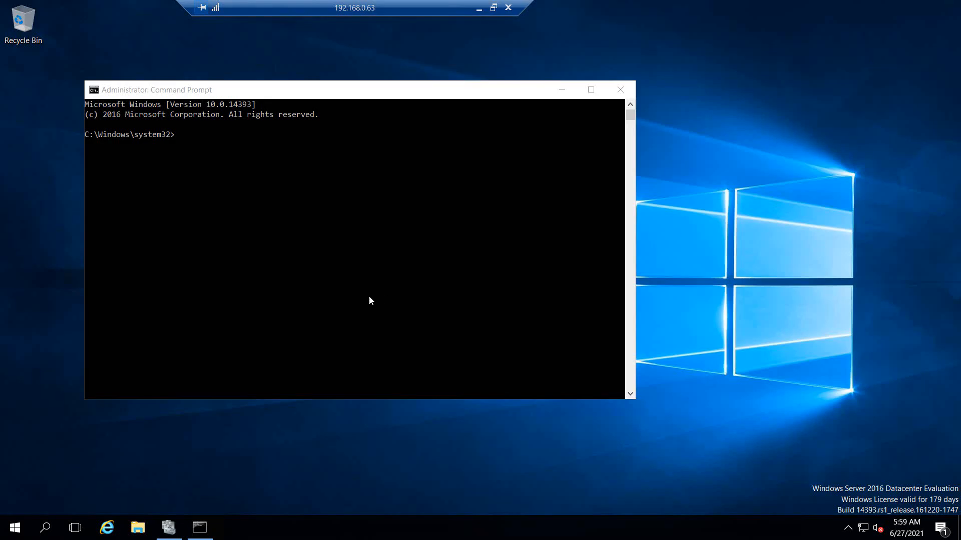
click(362, 271)
text(d:)
key(Return)
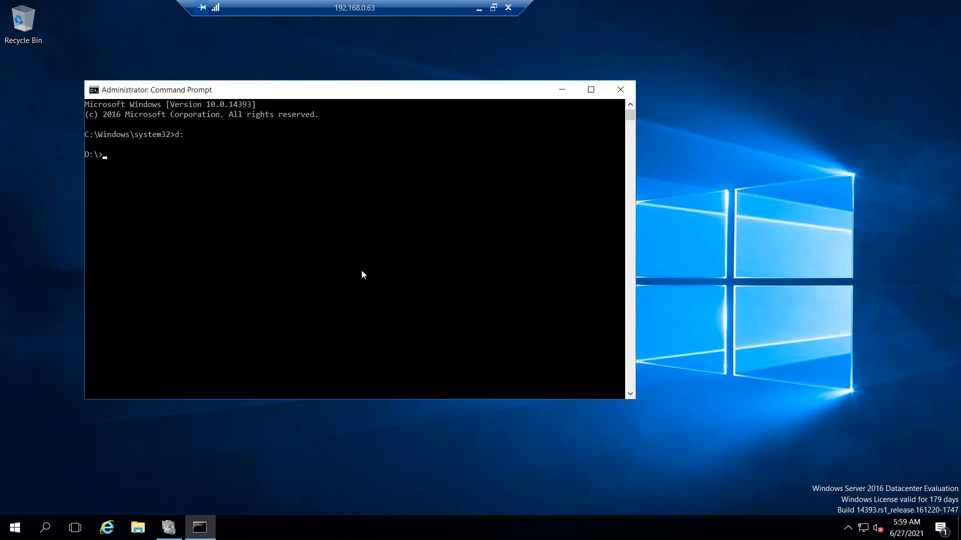
right_click(380, 219)
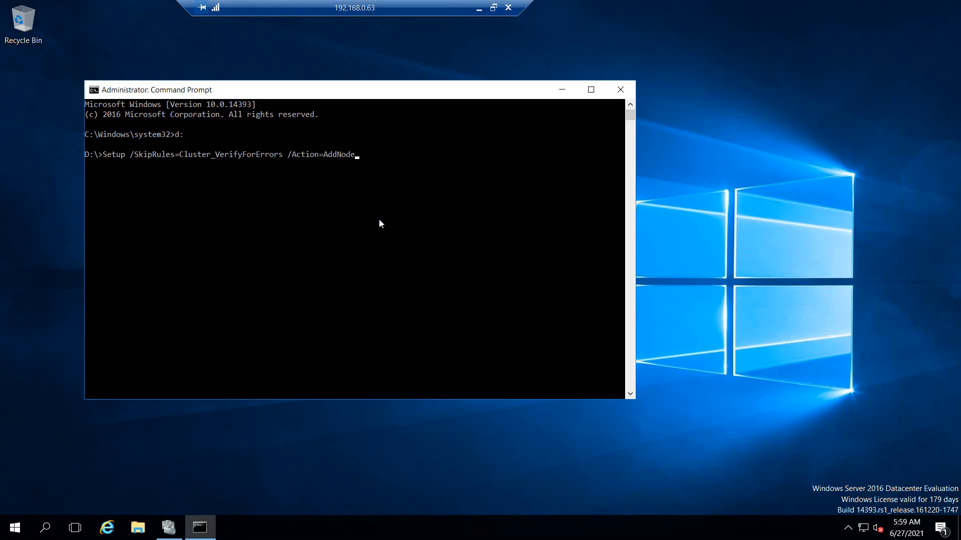
key(Return)
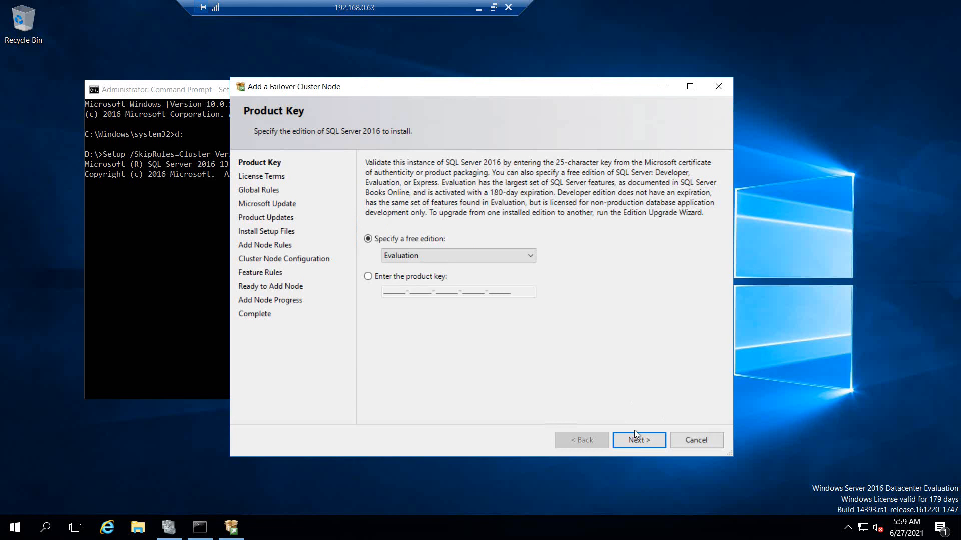
Step: Accept the license terms and continue past Microsoft Update and the Add Node Rules, now 0 failed
click(634, 432)
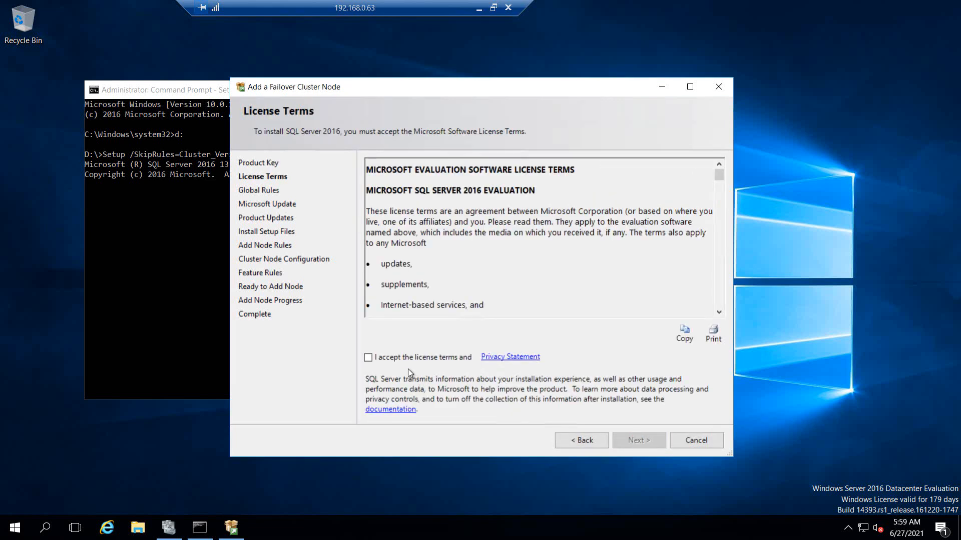
click(406, 356)
click(637, 440)
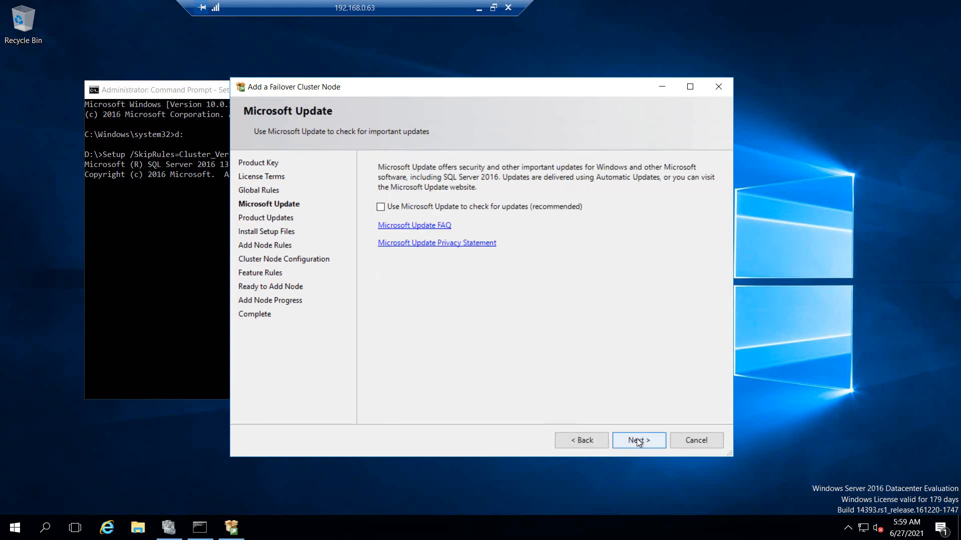
click(637, 440)
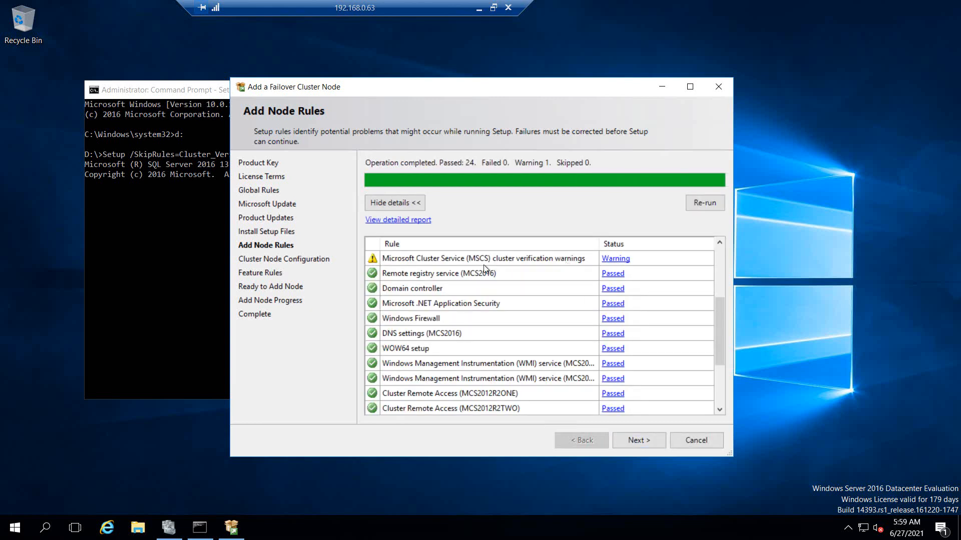
scroll(722, 308, down, 3)
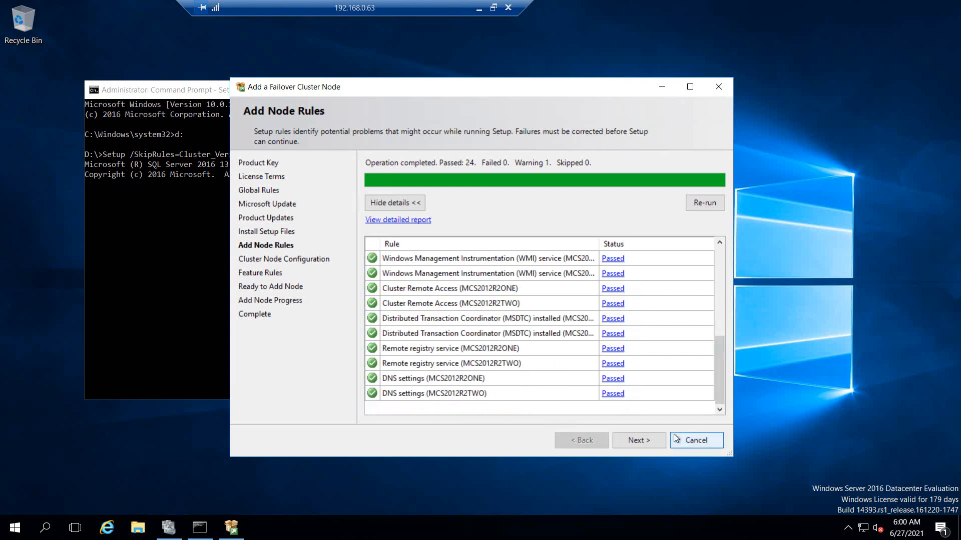
click(639, 443)
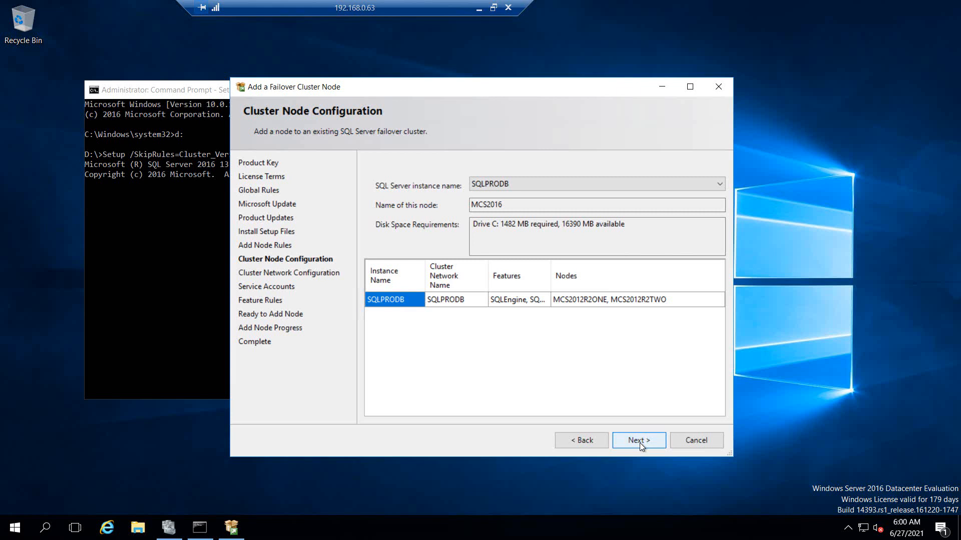
Step: Confirm the SQLPRODB node and network settings, then enter the Database Engine and Agent account passwords
click(639, 443)
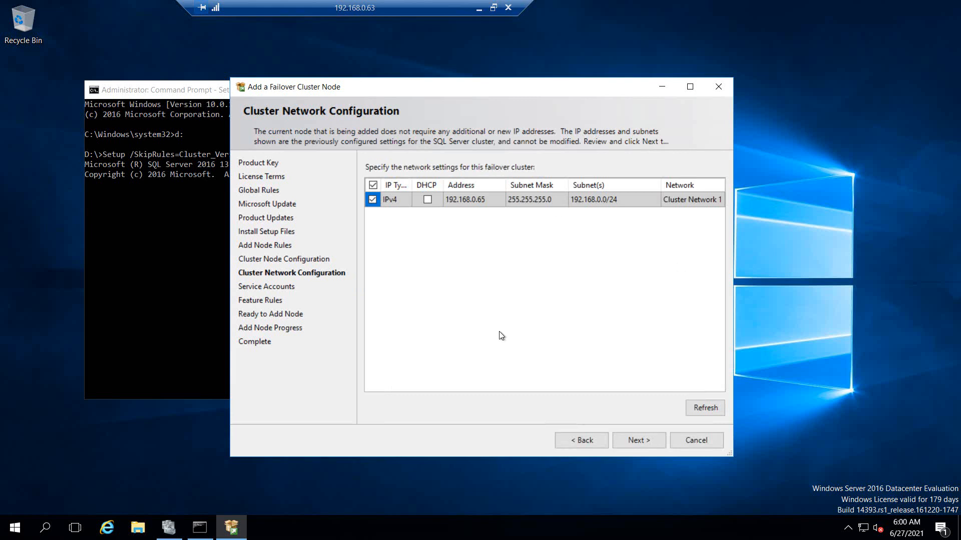
click(639, 440)
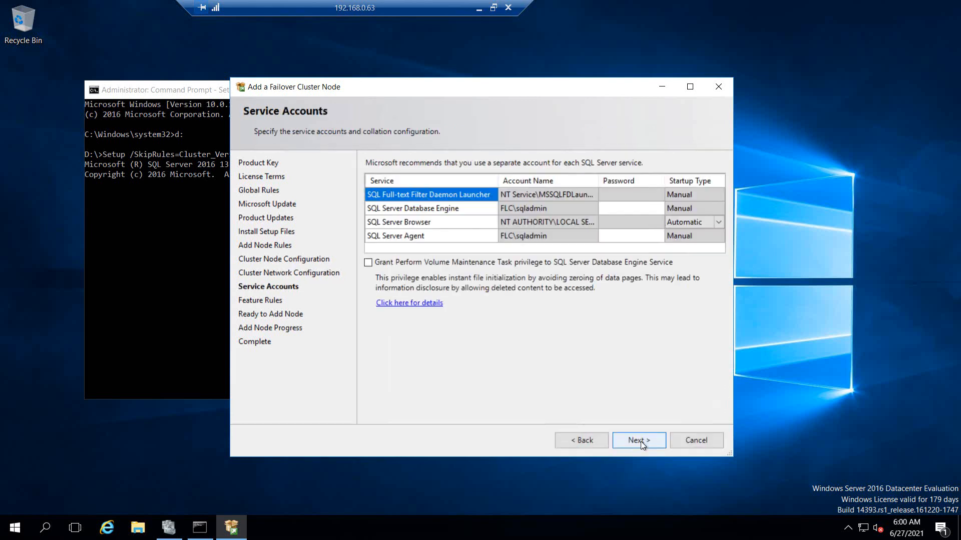
click(627, 208)
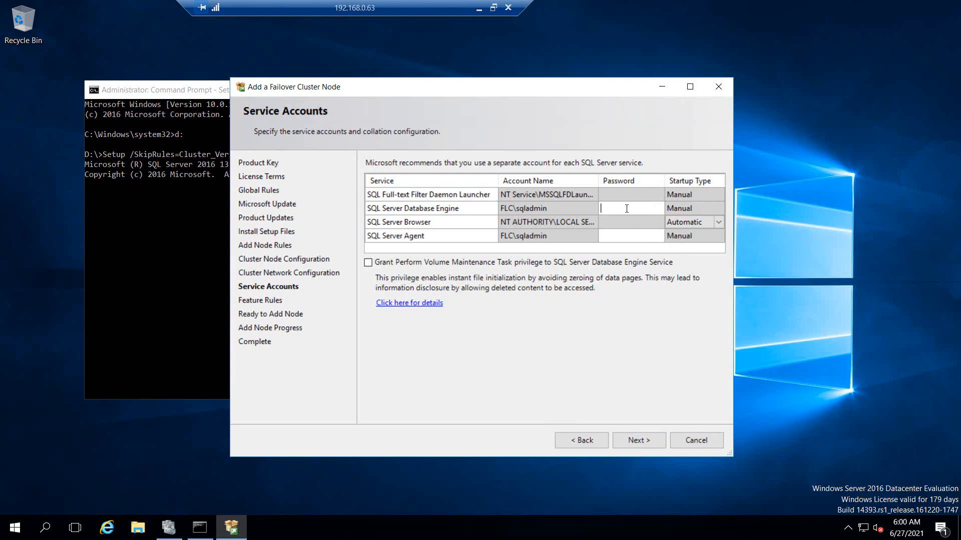
text(P)
text(••••••••••••)
click(617, 236)
text(••••••••••••)
Step: Start the add-node installation and minimise the remote session
click(640, 435)
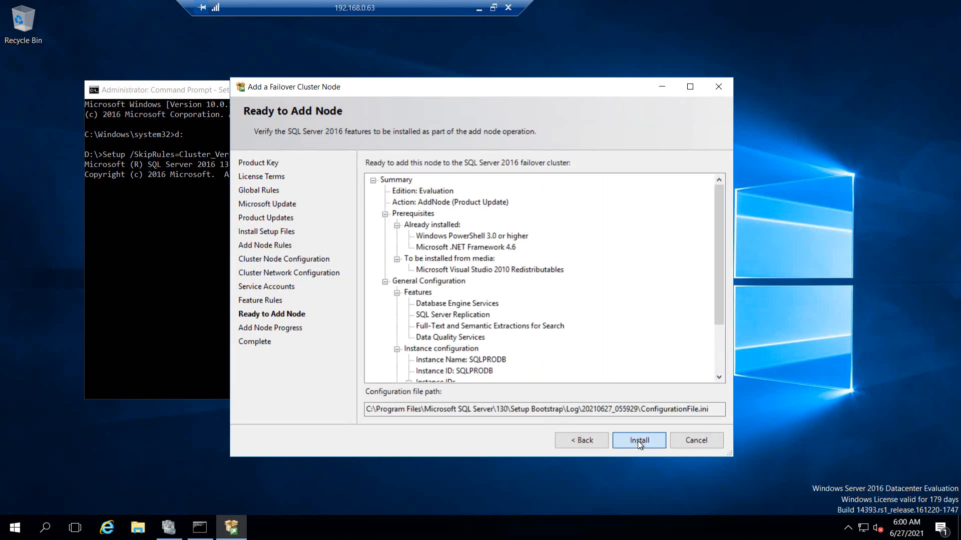
click(637, 440)
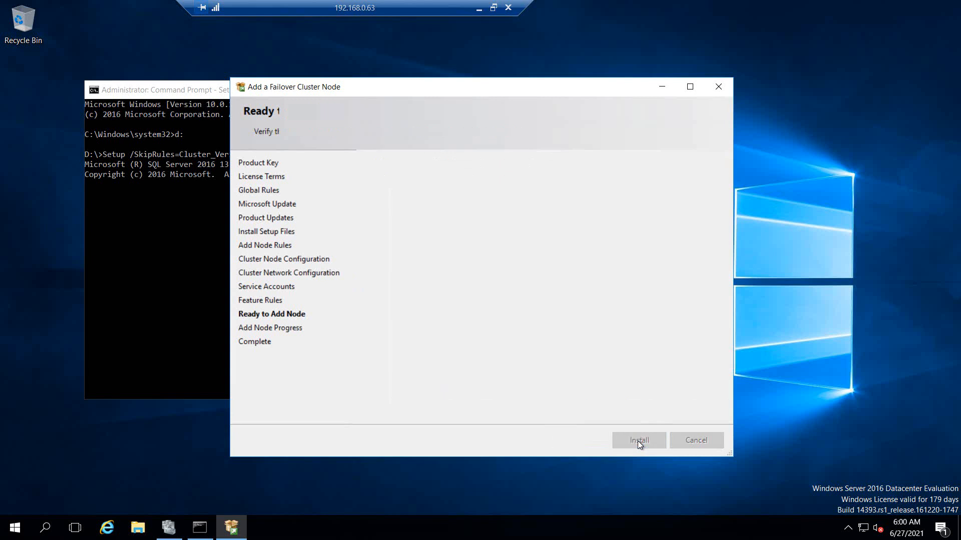
click(479, 7)
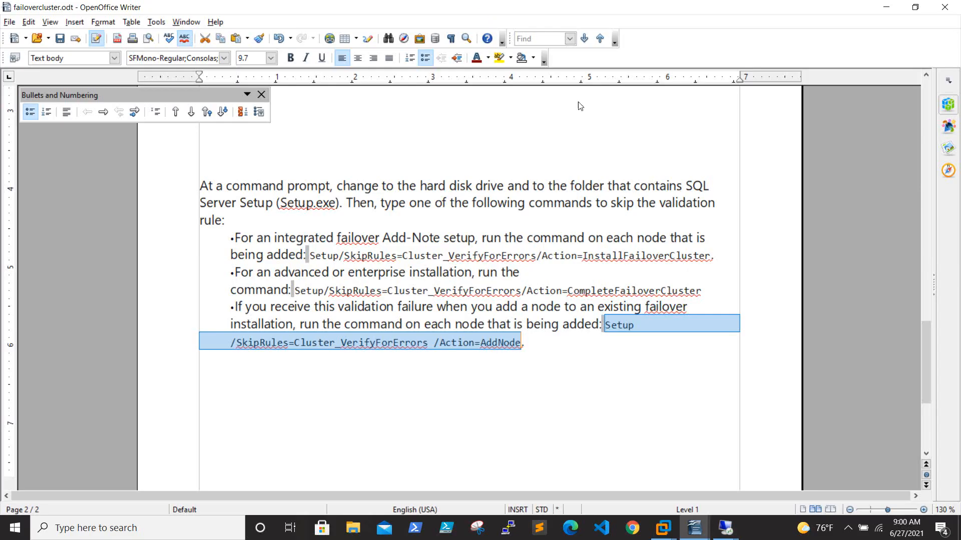
Step: Adjust the recording tool's tray options, then bring the 192.168.0.63 session back to see setup complete
click(849, 528)
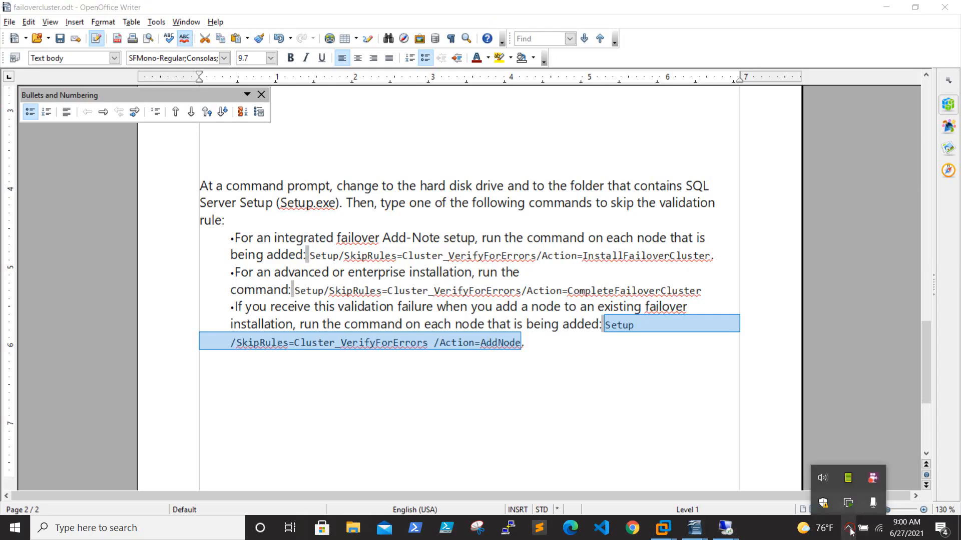
right_click(873, 477)
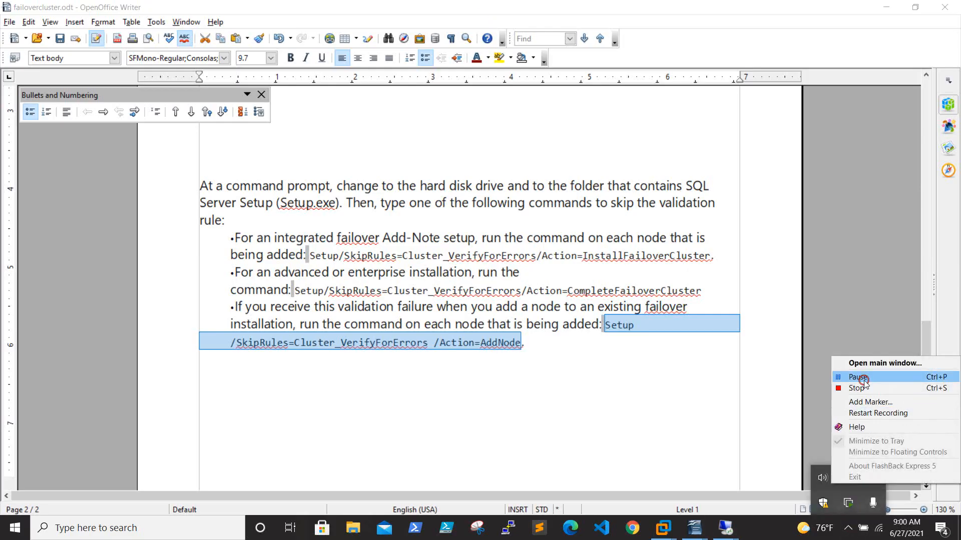
click(858, 377)
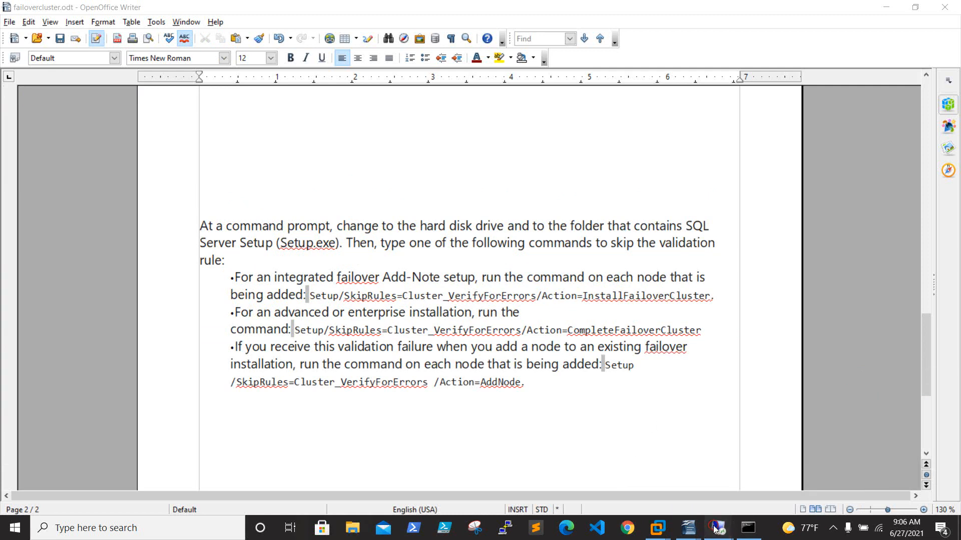
mouse_move(719, 528)
click(499, 469)
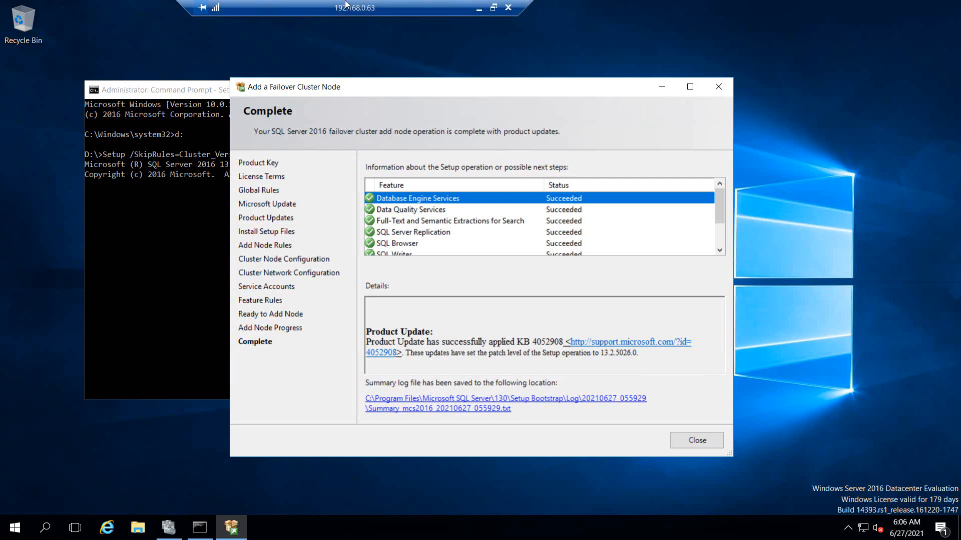
Step: Close the completed Add a Failover Cluster Node wizard and the Command Prompt window
click(697, 440)
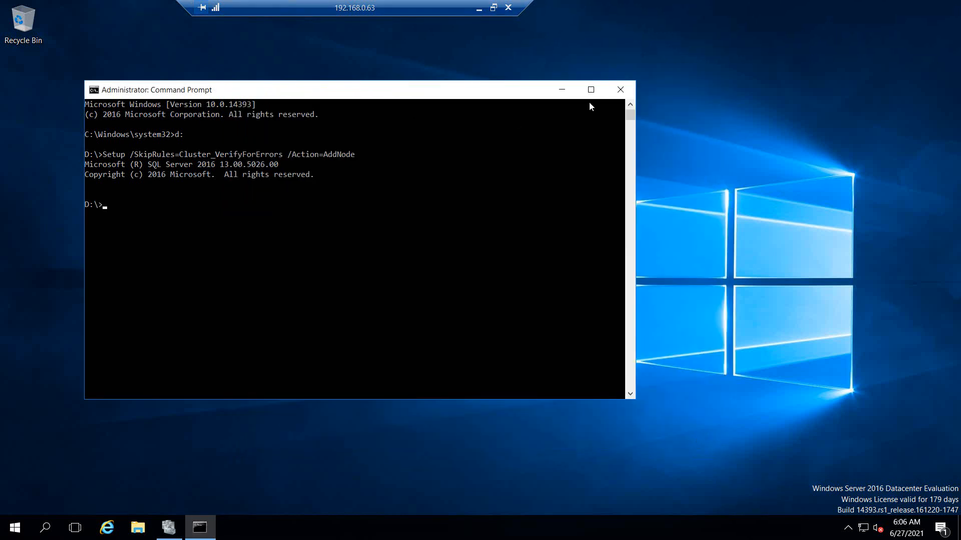
click(629, 91)
Step: Review SQLPRODB's resources on vstudent1.flc.com: Cluster Disk 2, sqlprodb, SQL Server and Agent
click(172, 531)
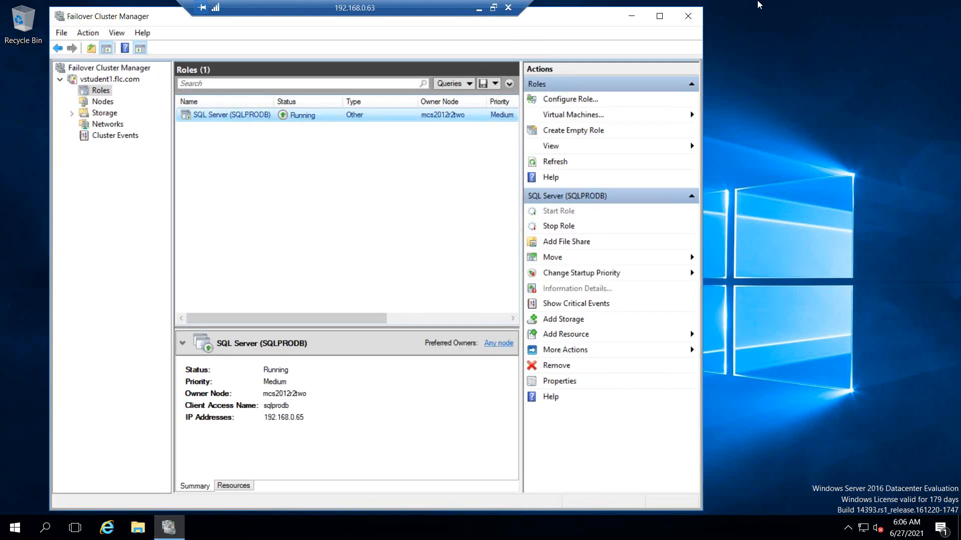
click(165, 534)
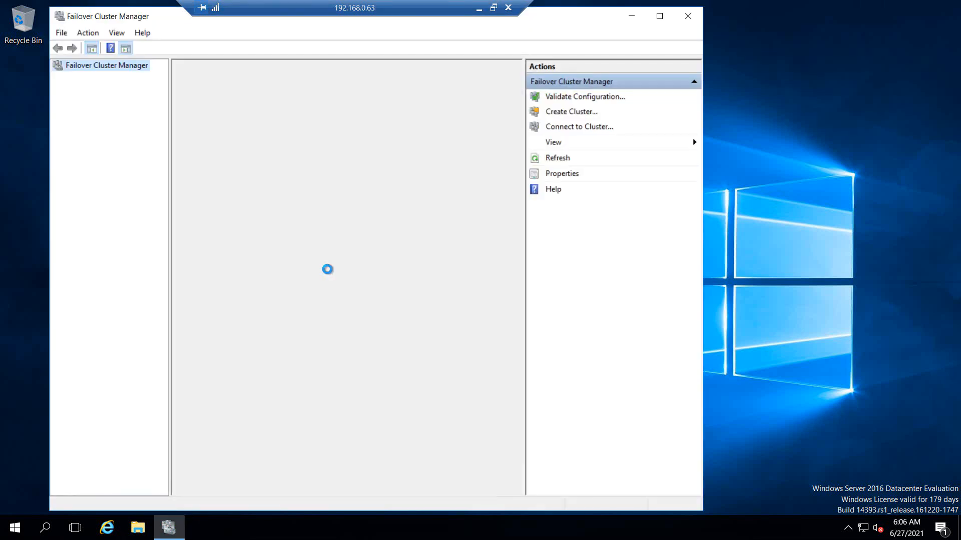
click(59, 78)
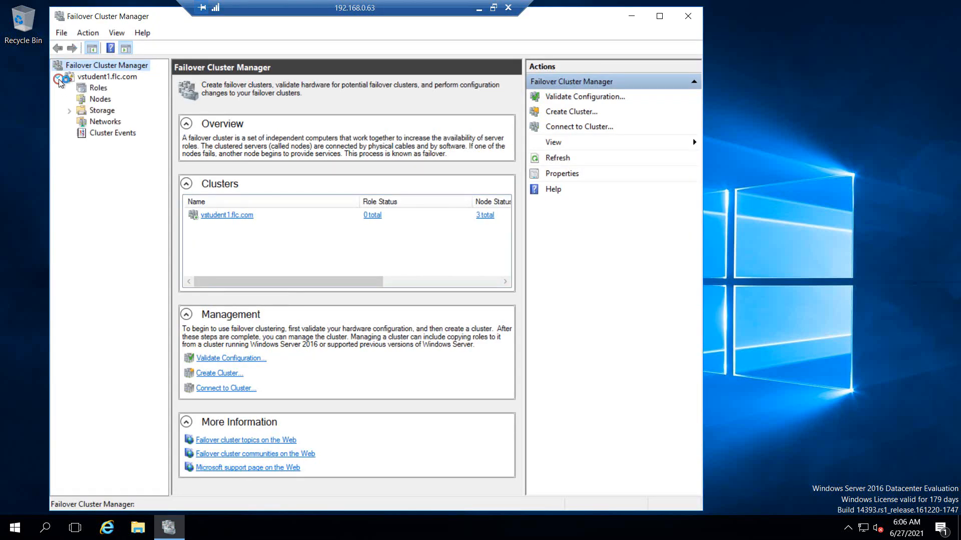
click(98, 89)
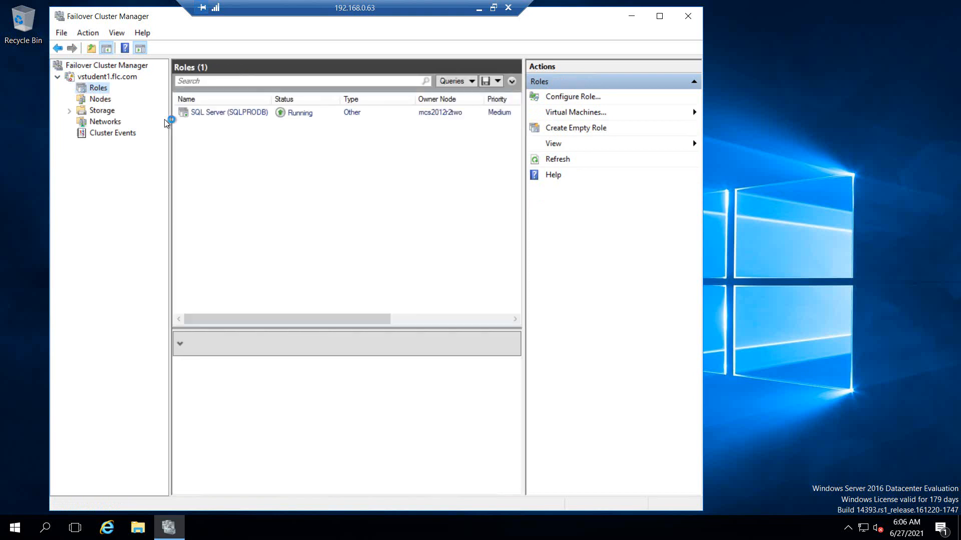
click(242, 113)
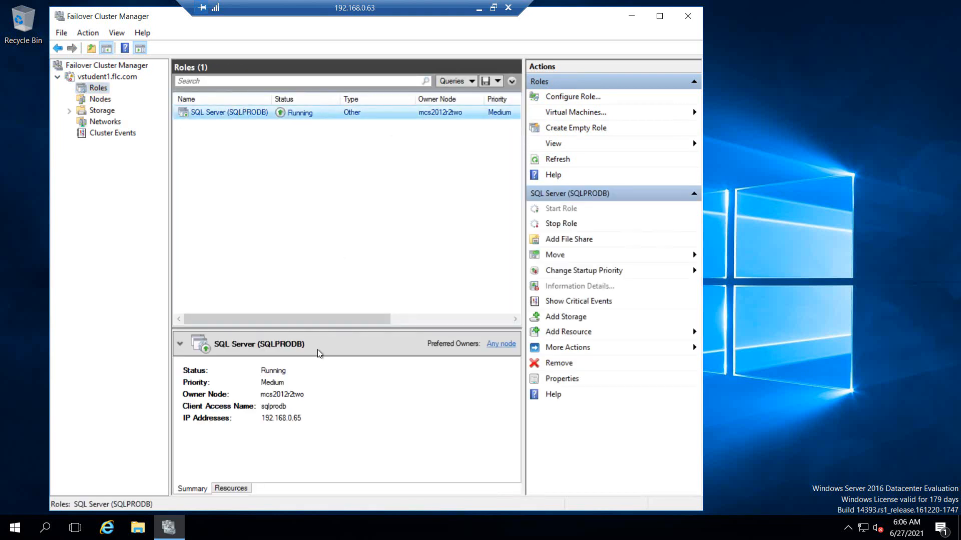
click(234, 488)
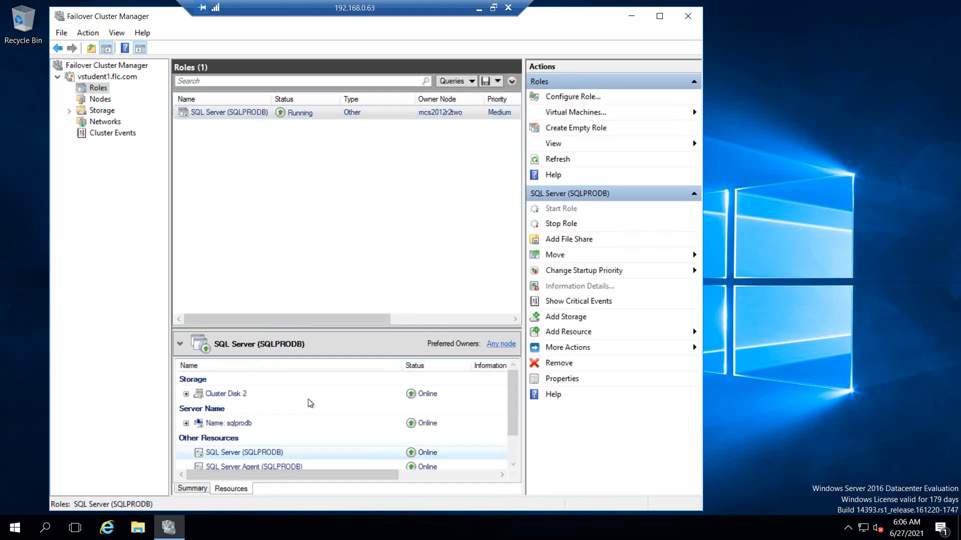
scroll(323, 440, down, 2)
scroll(329, 448, up, 2)
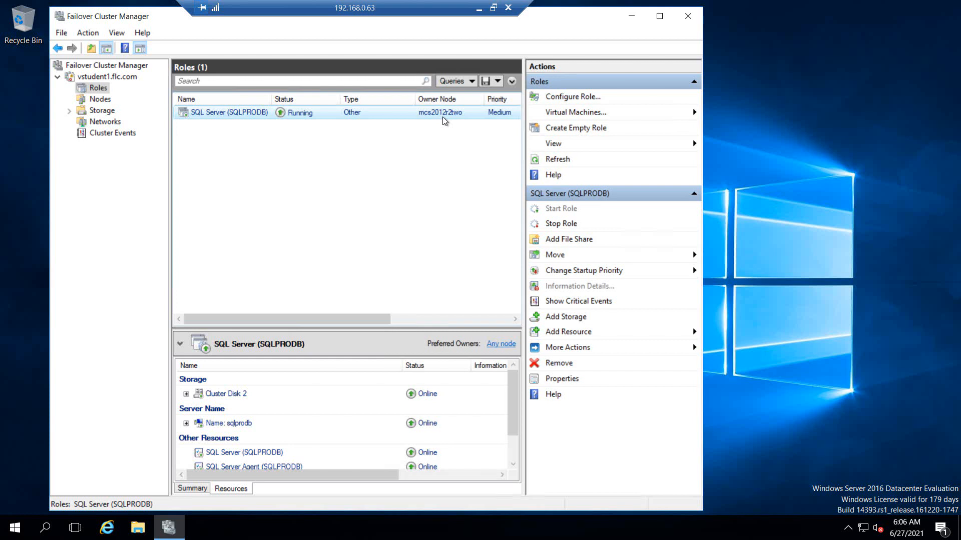
Step: Check the cluster disks' owner under Storage, then return to the Roles list
click(99, 114)
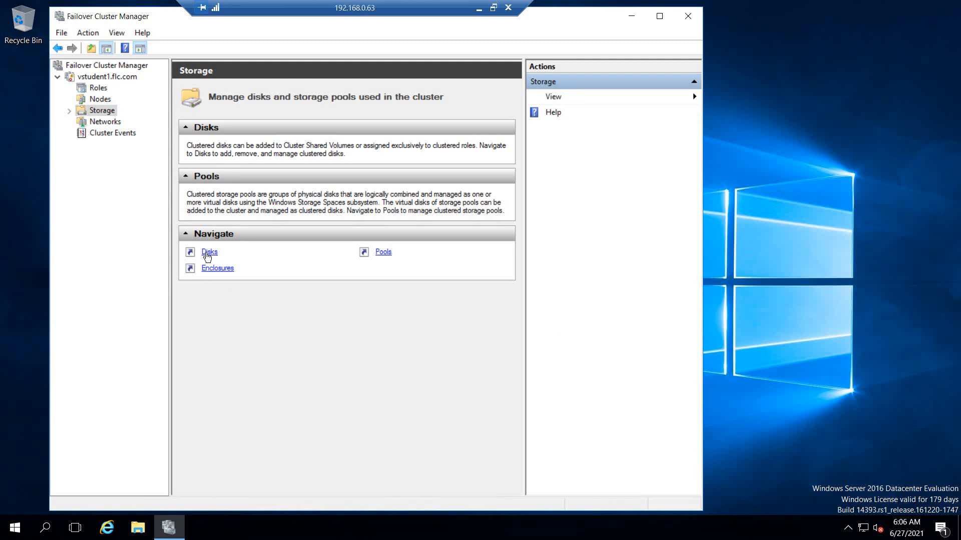
click(206, 254)
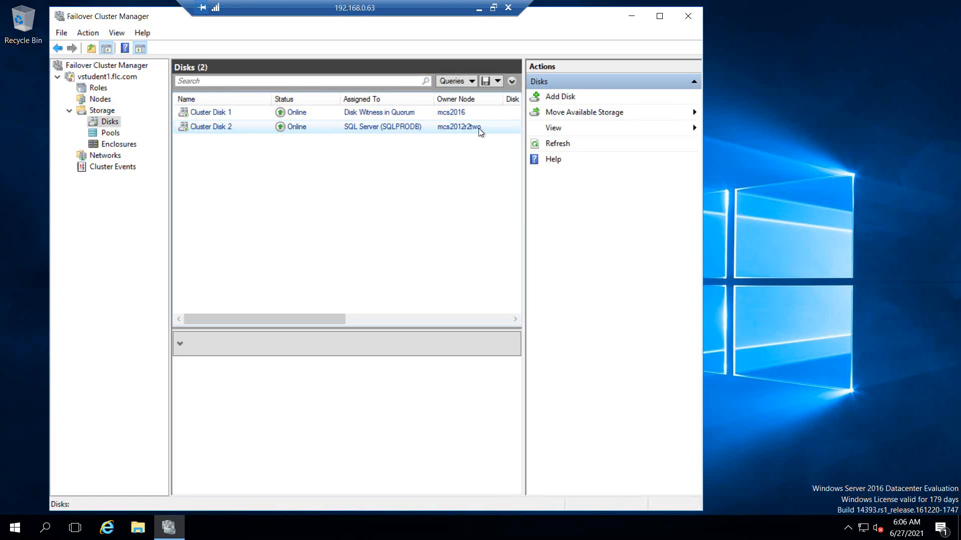
click(100, 89)
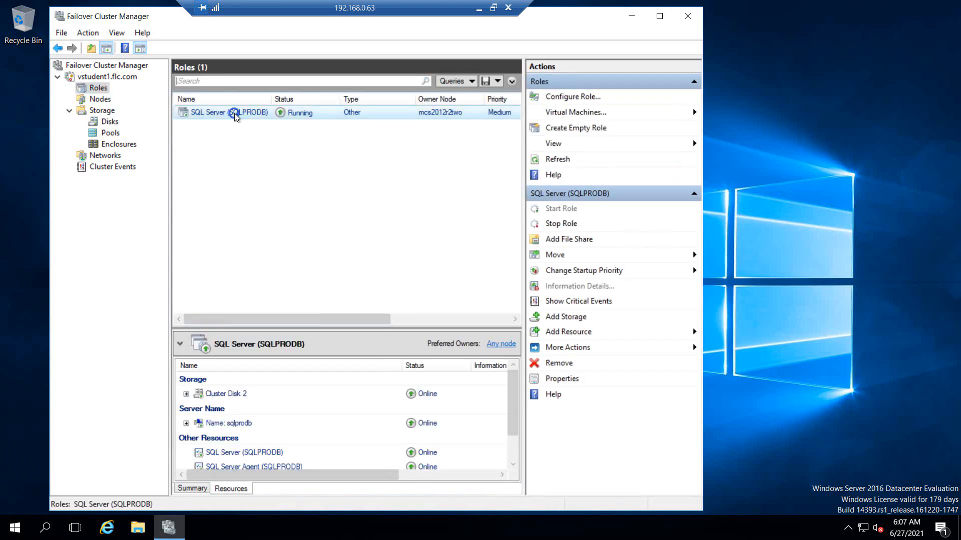
Step: Move the SQL Server (SQLPRODB) role to node mcs2016
right_click(234, 113)
mouse_move(308, 172)
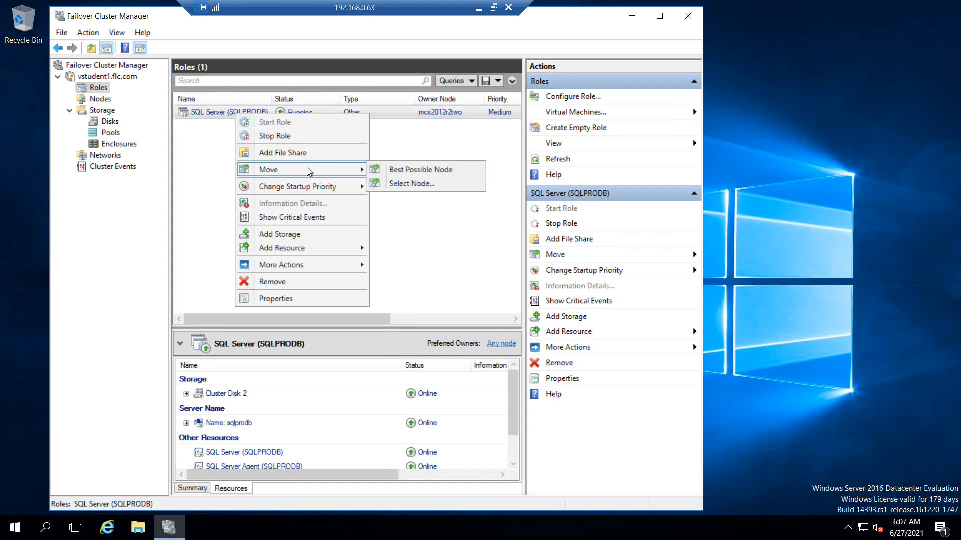
click(427, 184)
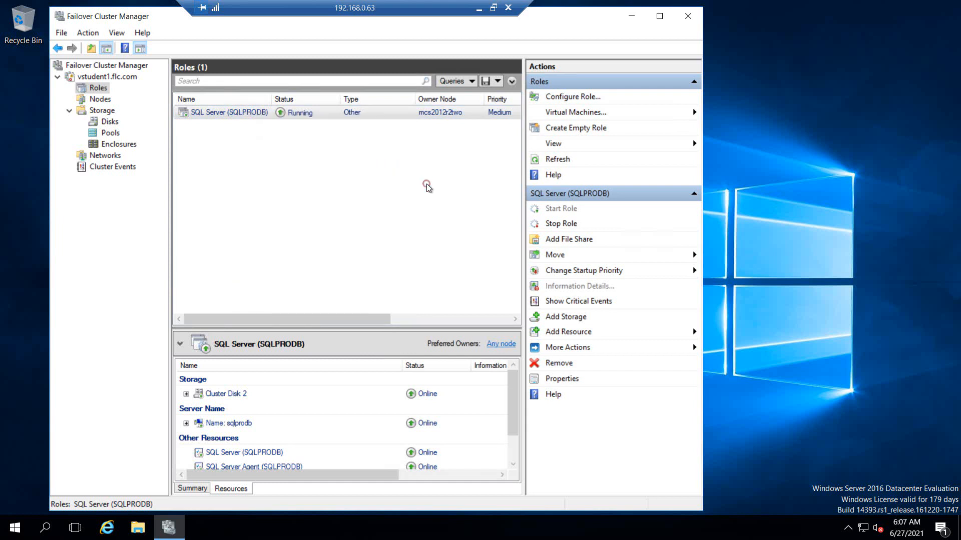
click(408, 228)
click(516, 391)
Step: Show the cluster's Nodes list with mcs2012r2one, mcs2012r2two and mcs2016
drag(513, 398, 514, 443)
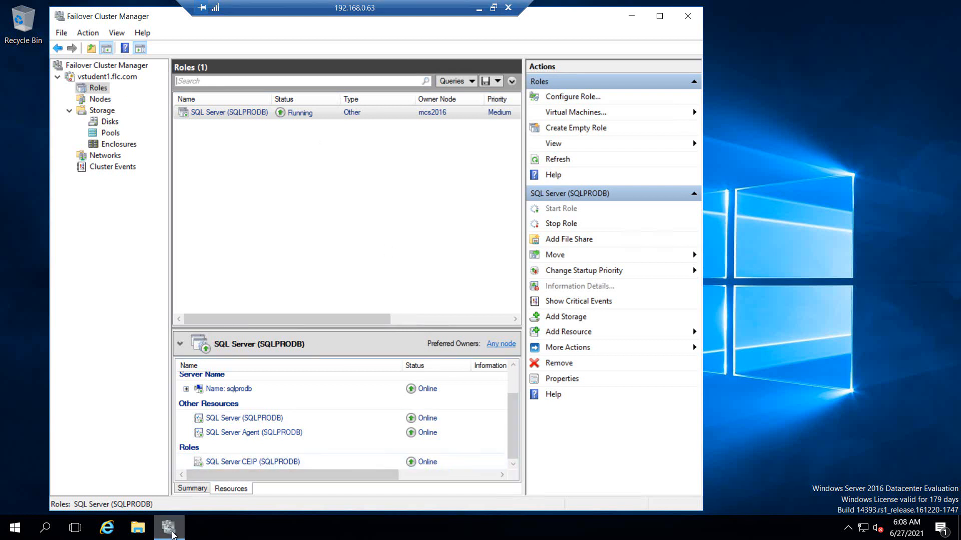
mouse_move(173, 534)
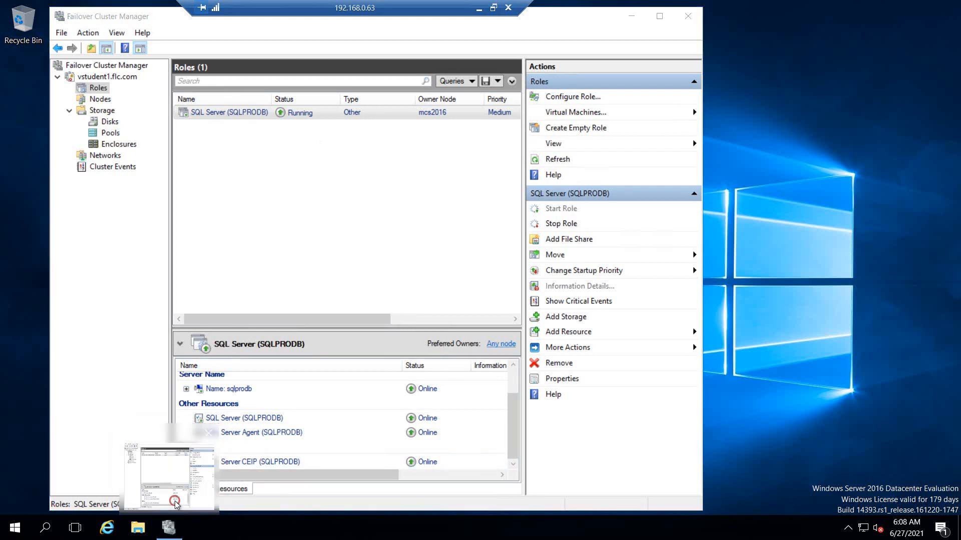
click(101, 103)
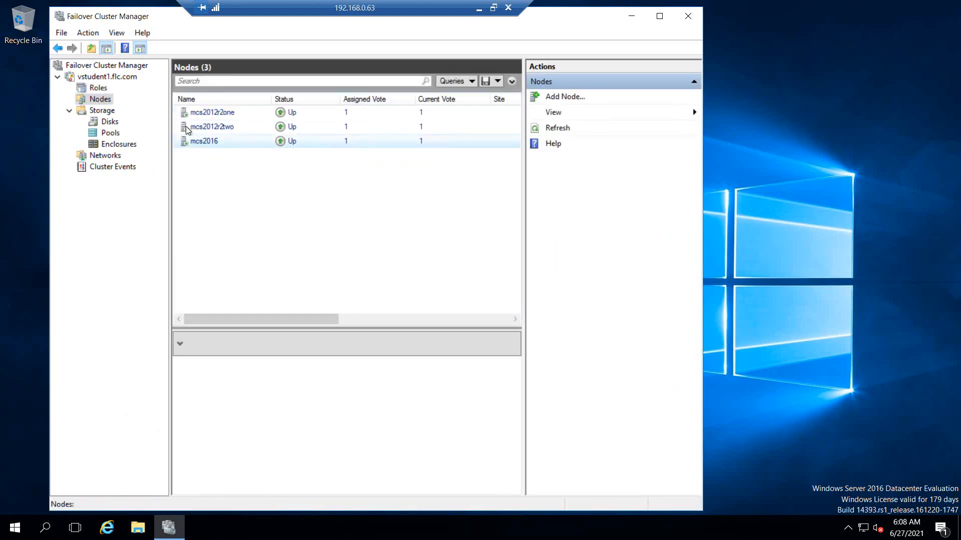
Step: Pause node mcs2012r2one and drain its roles
right_click(216, 115)
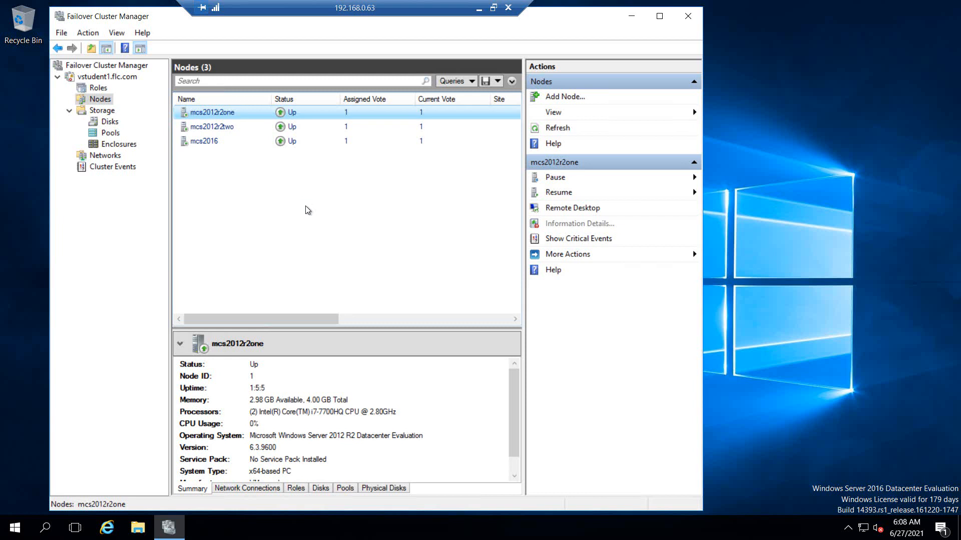
right_click(228, 115)
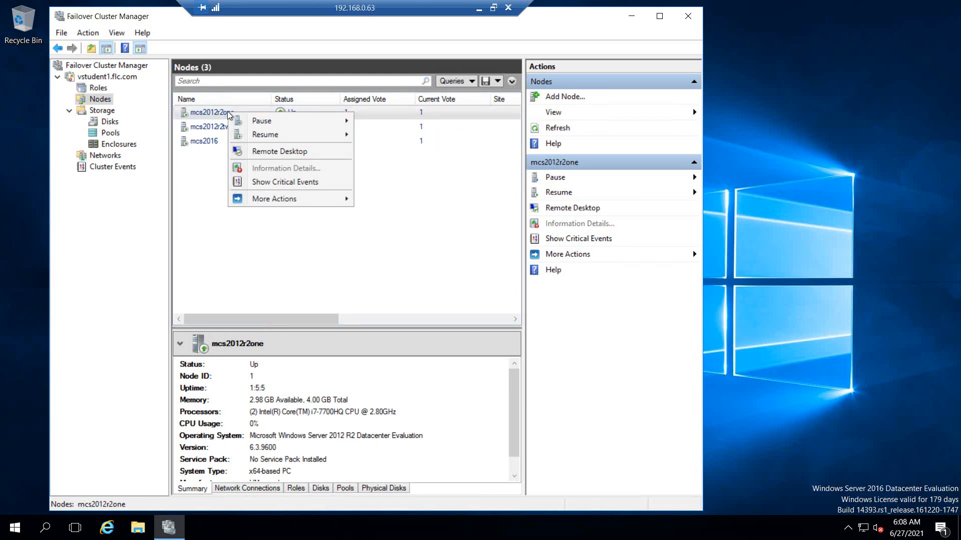
click(207, 176)
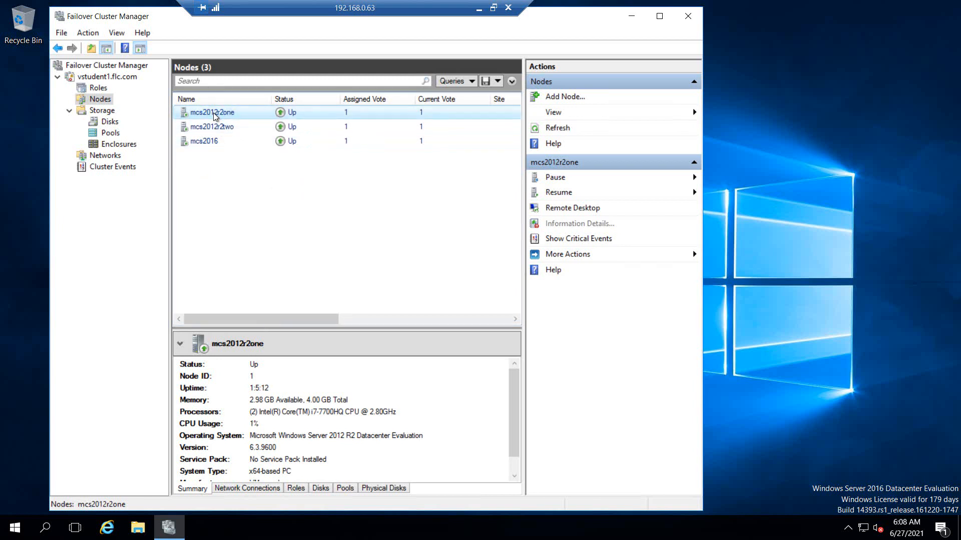
right_click(215, 114)
mouse_move(253, 125)
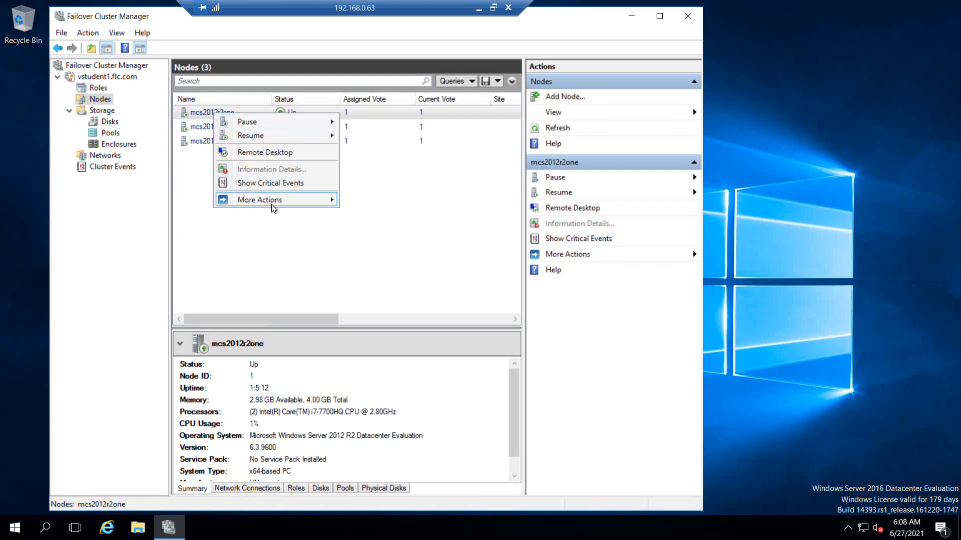
mouse_move(273, 205)
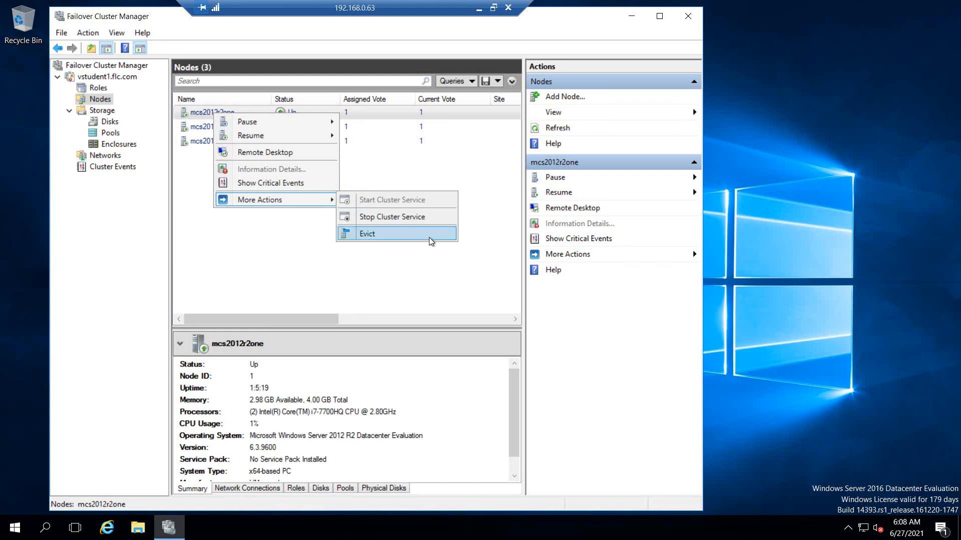
click(276, 274)
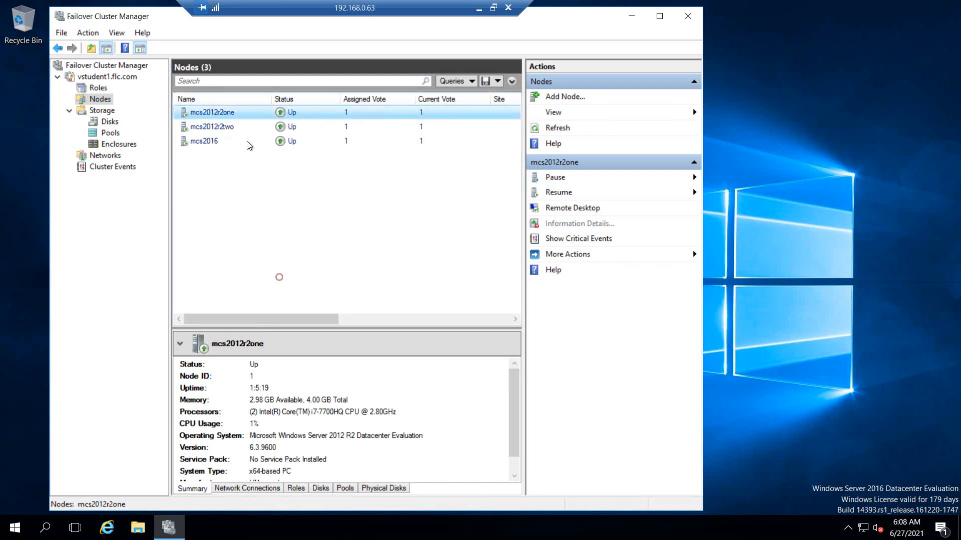
right_click(210, 115)
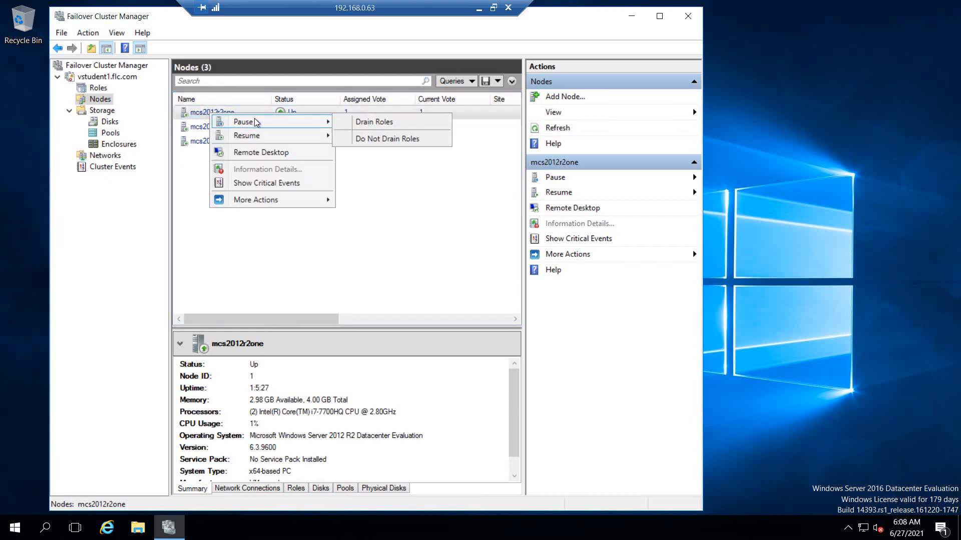
click(372, 122)
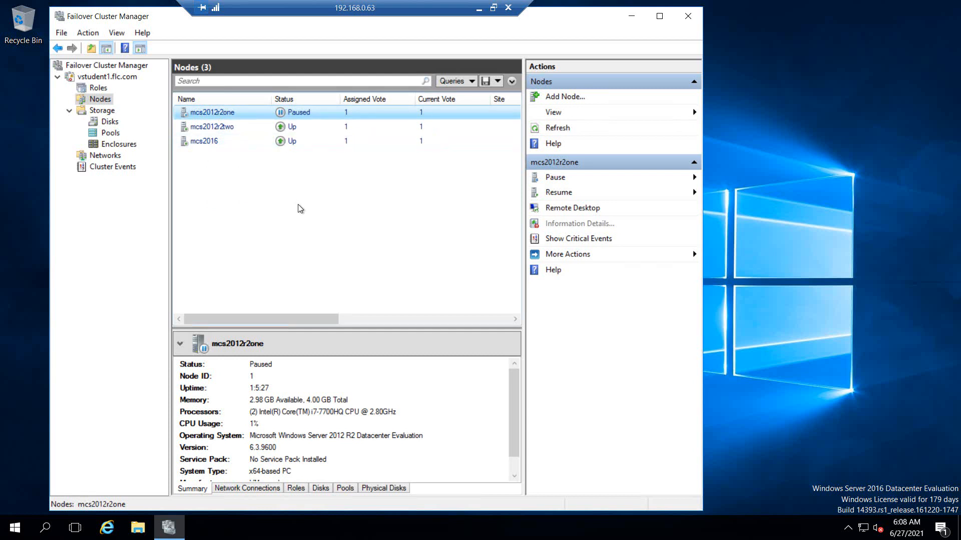
Step: Evict mcs2012r2one from the cluster, leaving mcs2012r2two and mcs2016
right_click(215, 113)
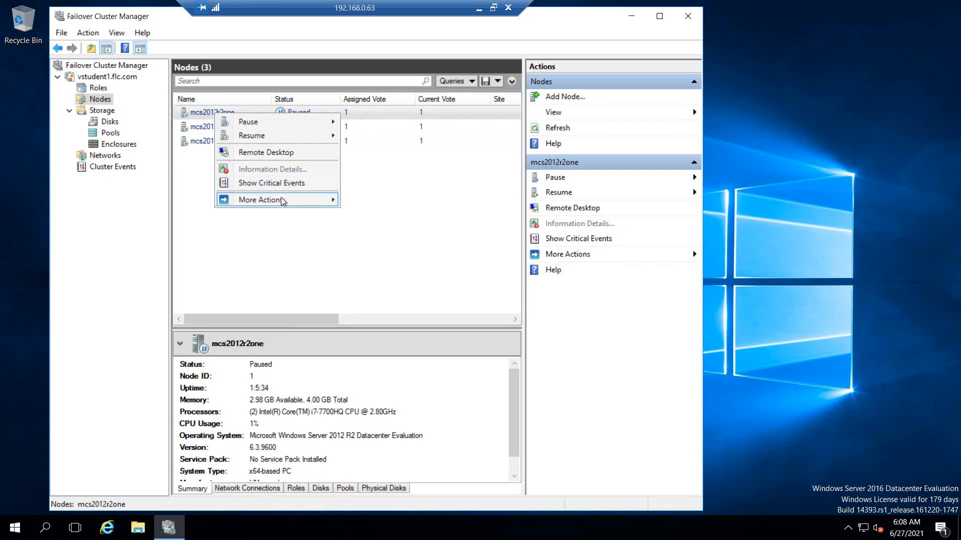
mouse_move(282, 200)
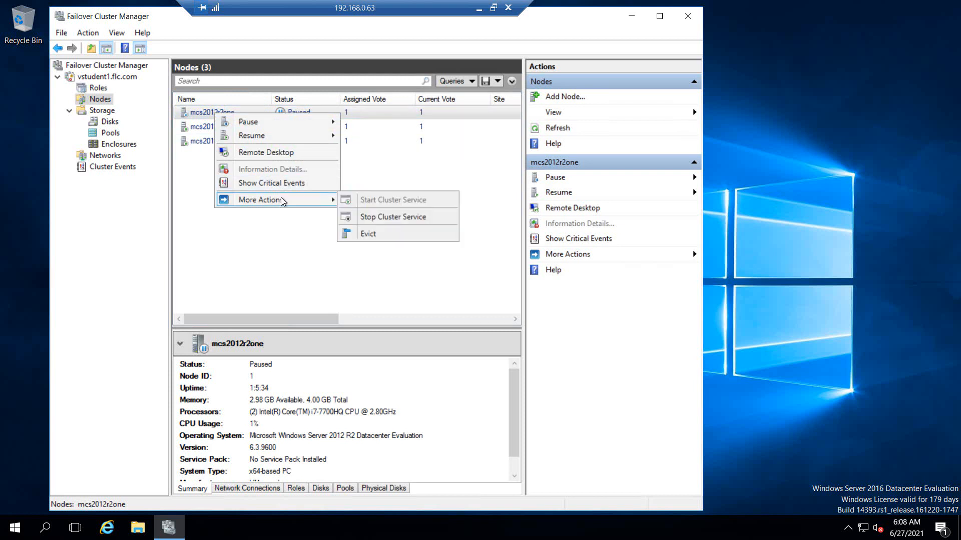
click(393, 235)
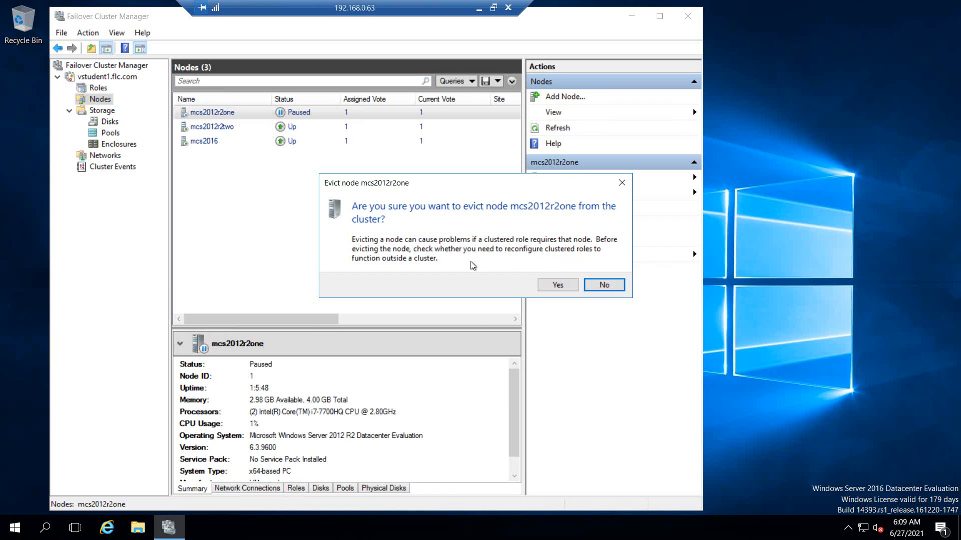
click(557, 285)
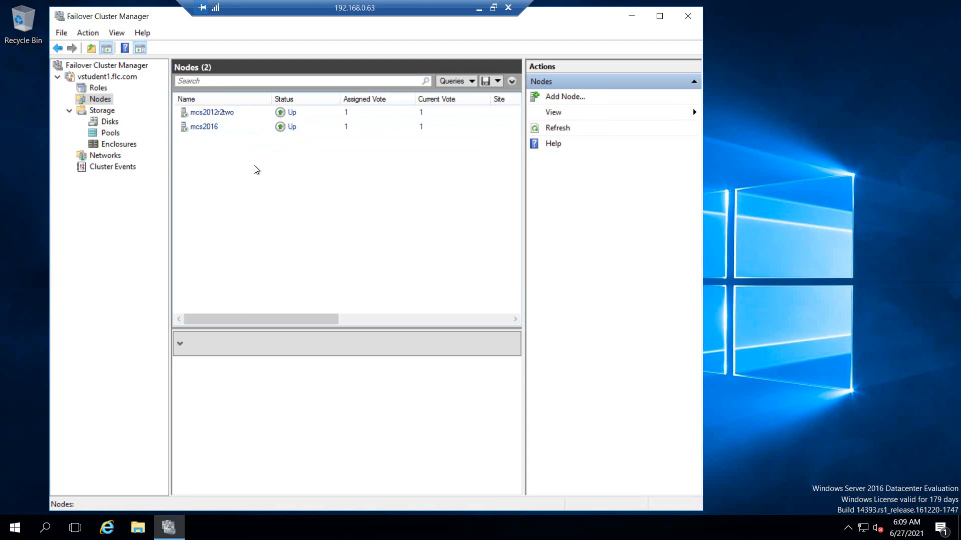
Step: Check the running ping window locally, then return to the 192.168.0.63 session
click(218, 113)
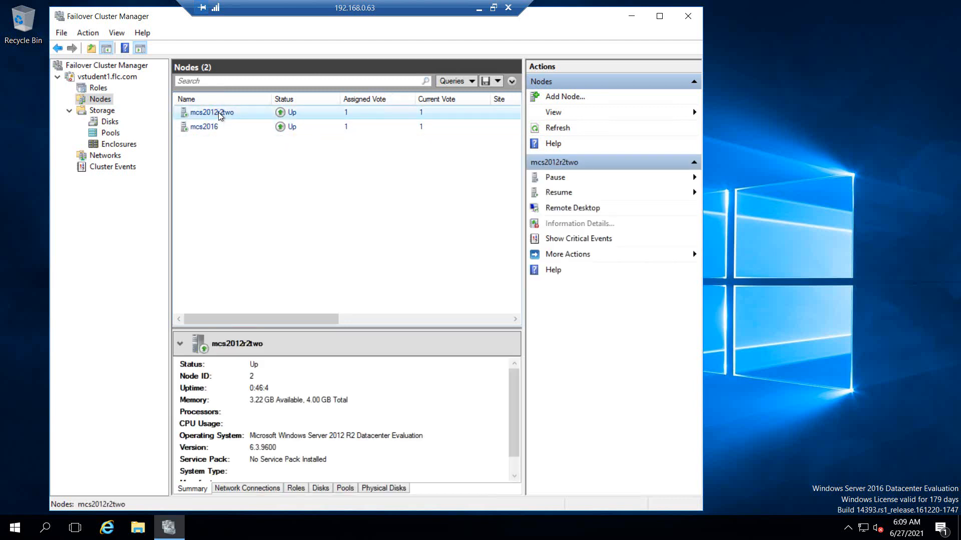
right_click(219, 115)
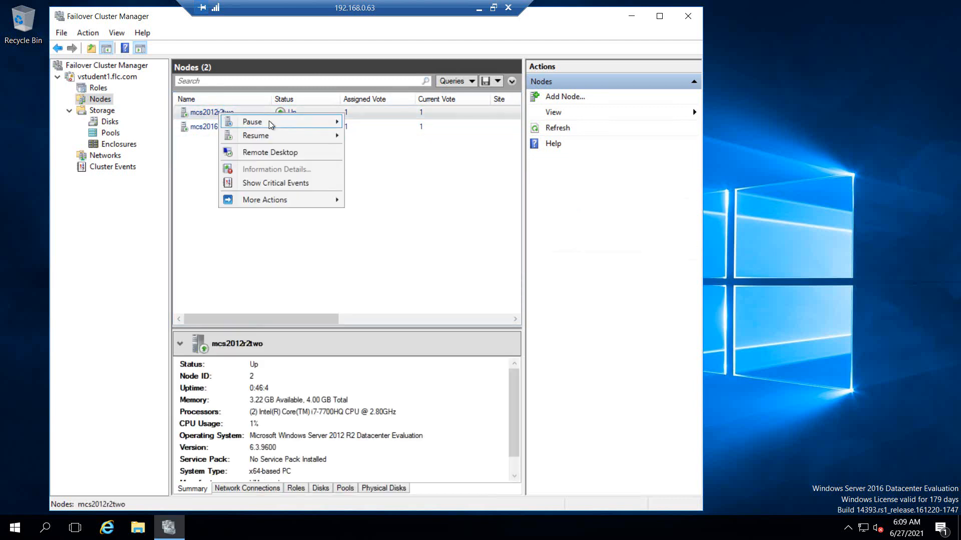
mouse_move(269, 121)
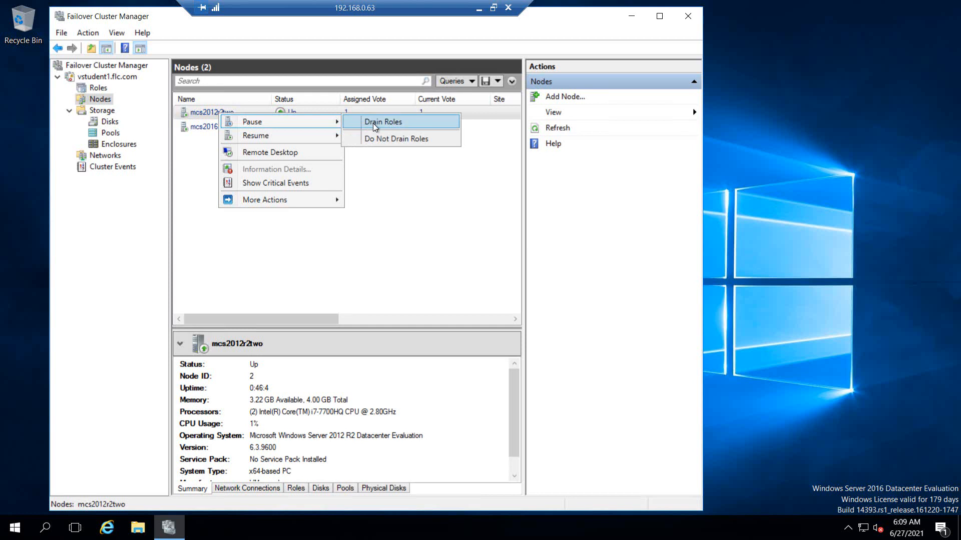
click(479, 7)
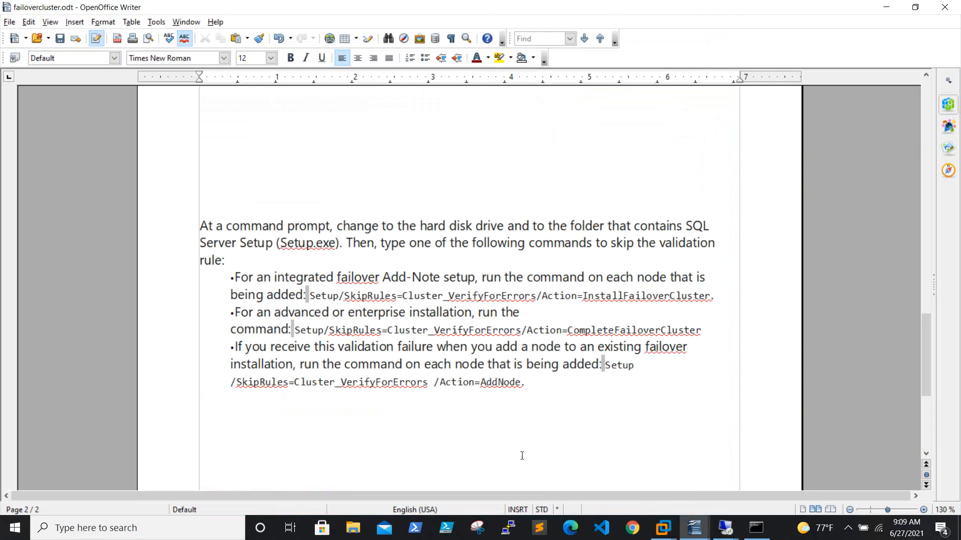
click(756, 528)
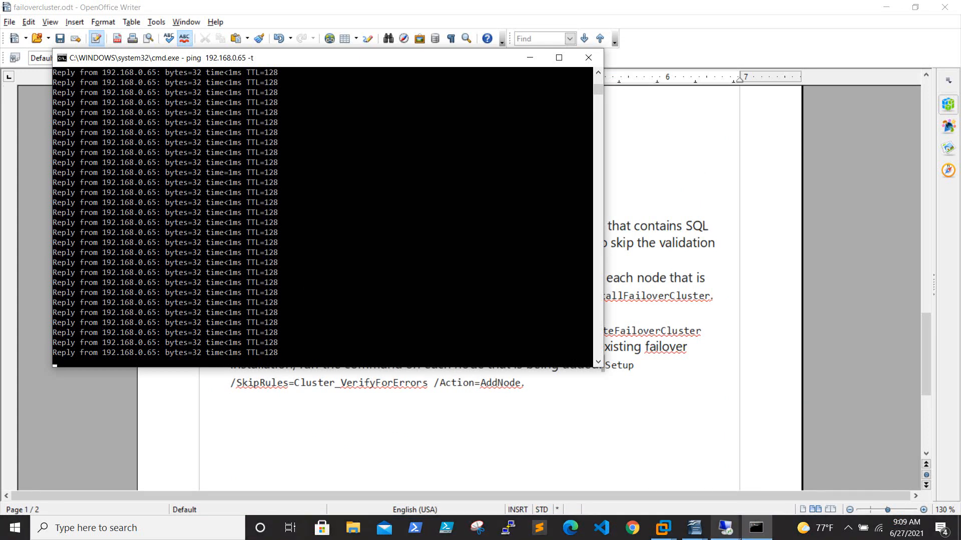
click(729, 529)
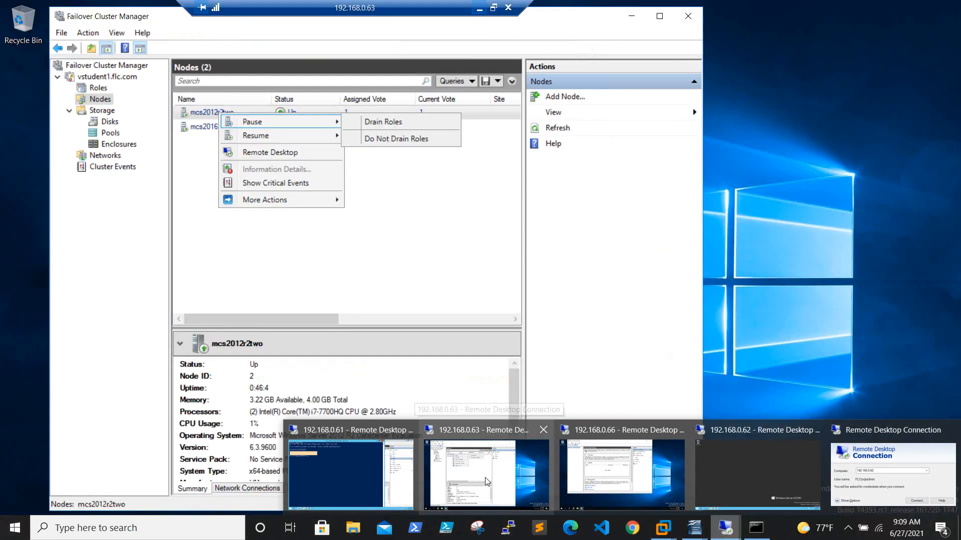
click(484, 482)
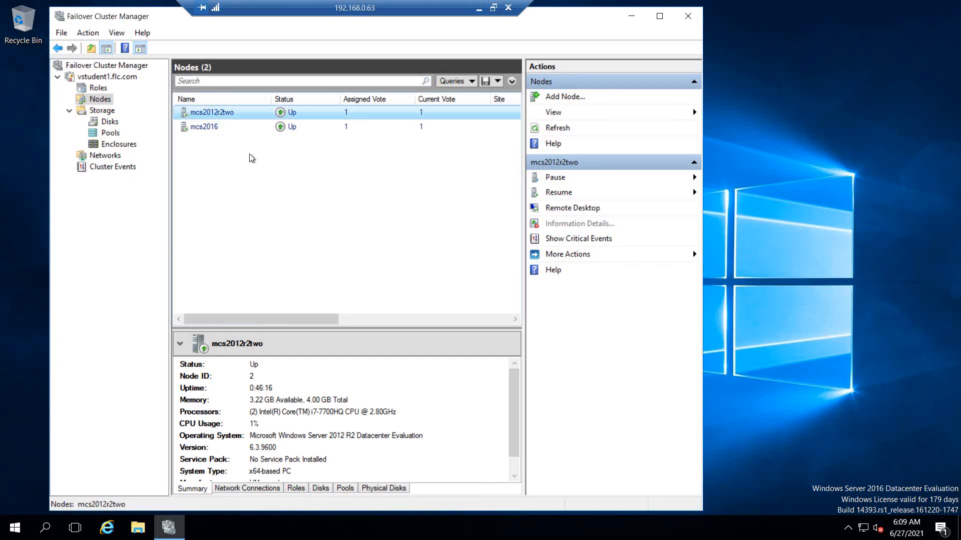
Step: Pause and drain mcs2012r2two, evict it, and view SQLPRODB running on mcs2016
right_click(220, 112)
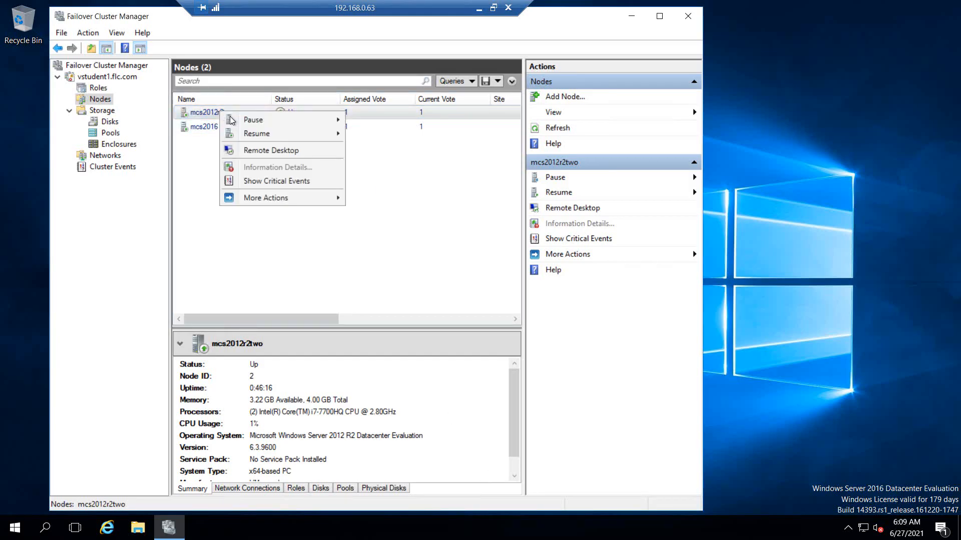
mouse_move(256, 126)
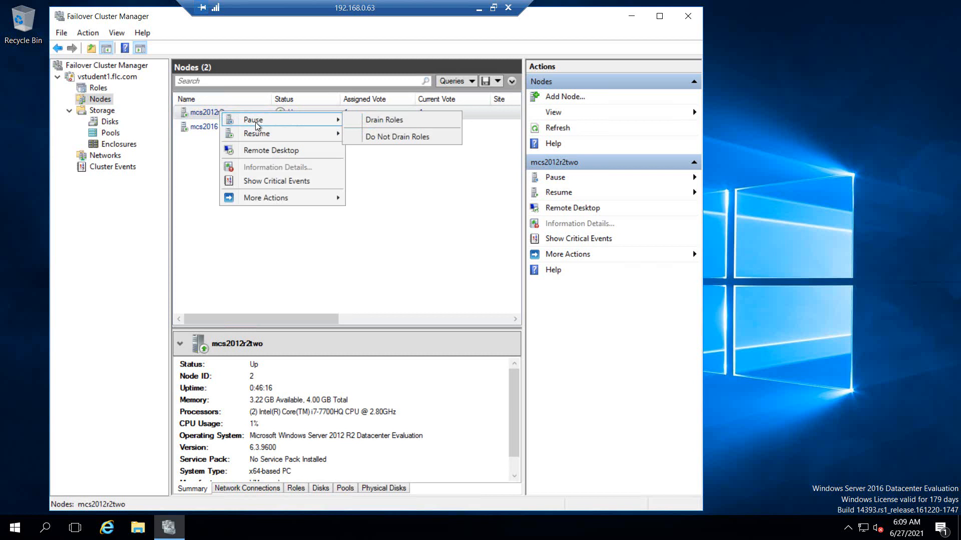
click(392, 123)
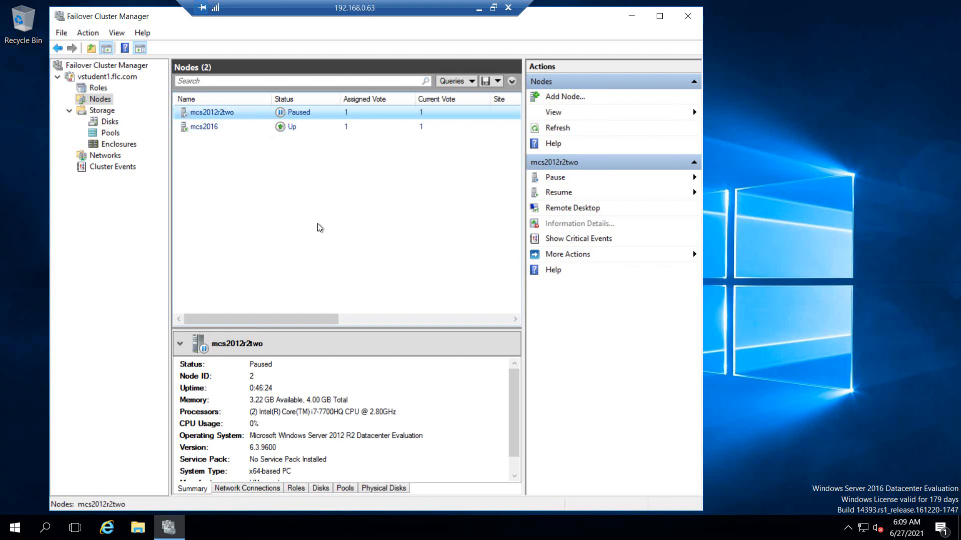
right_click(205, 114)
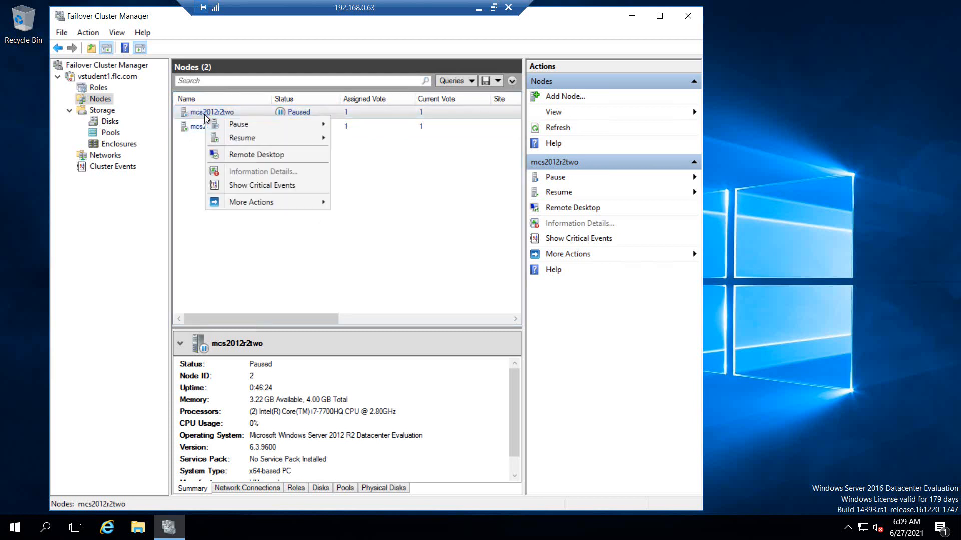
mouse_move(245, 203)
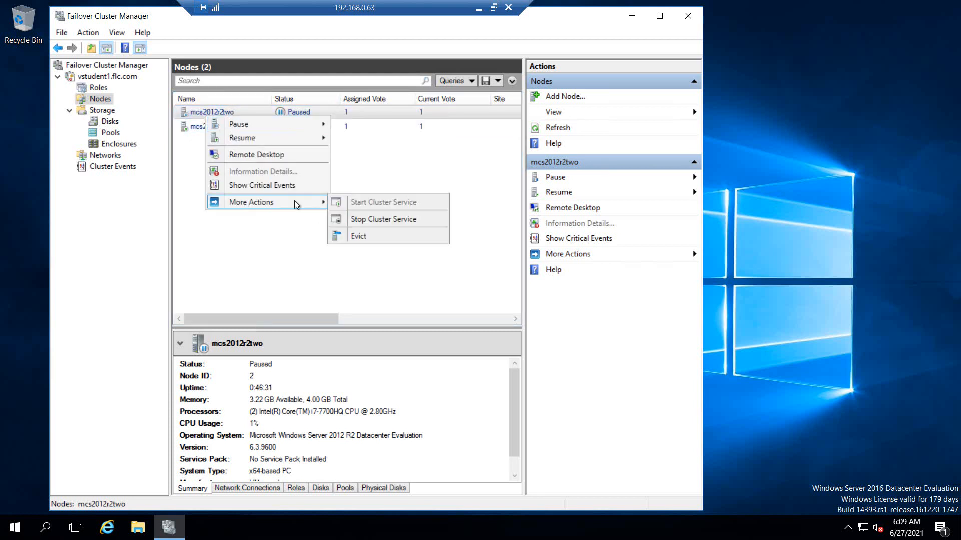
click(376, 238)
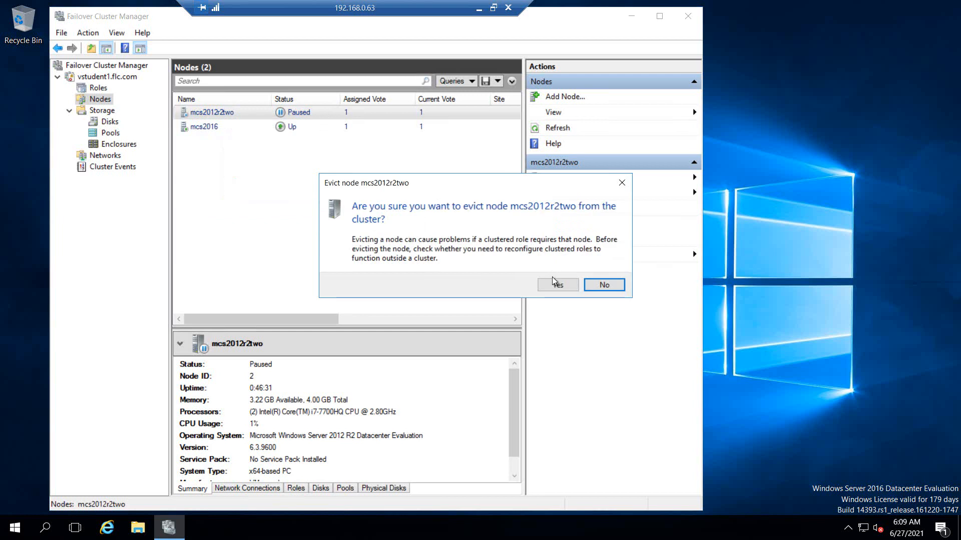
click(565, 286)
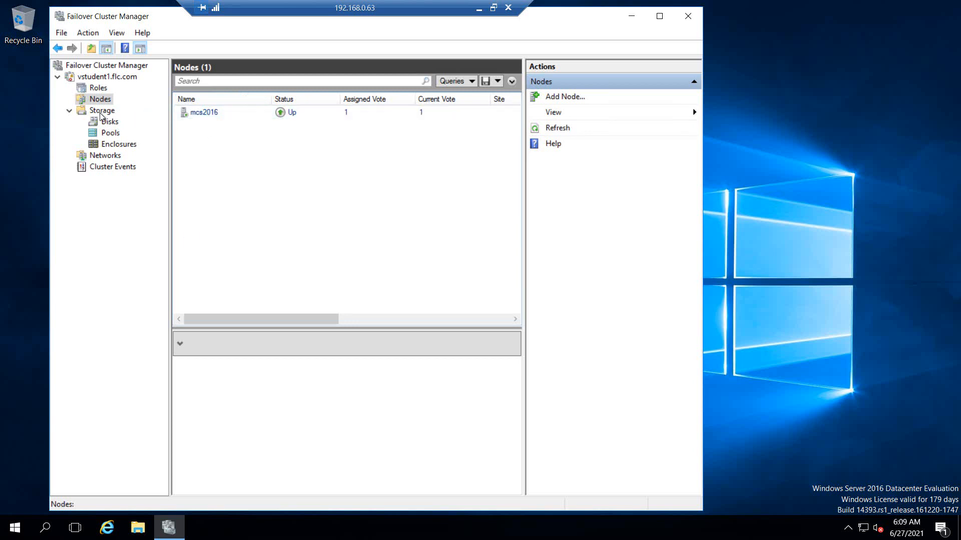
click(98, 89)
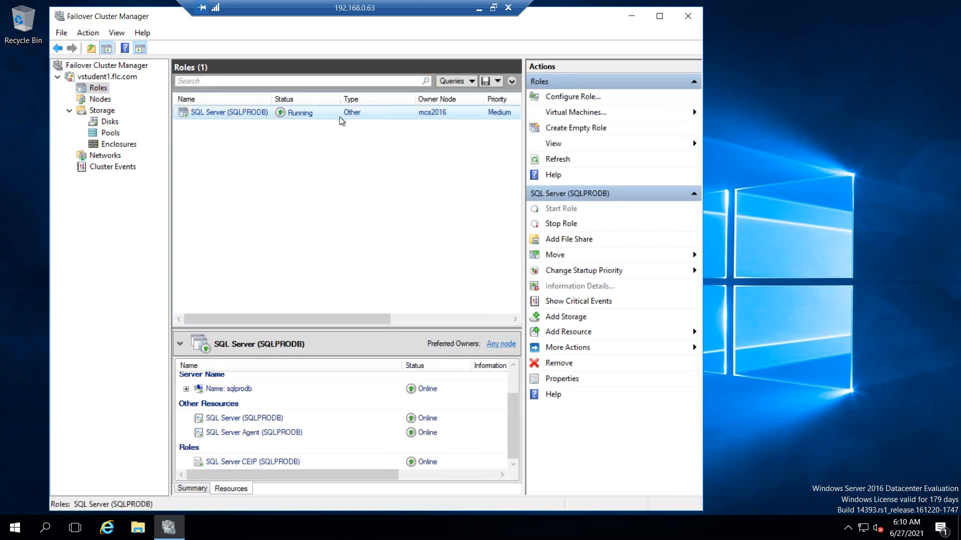
click(479, 8)
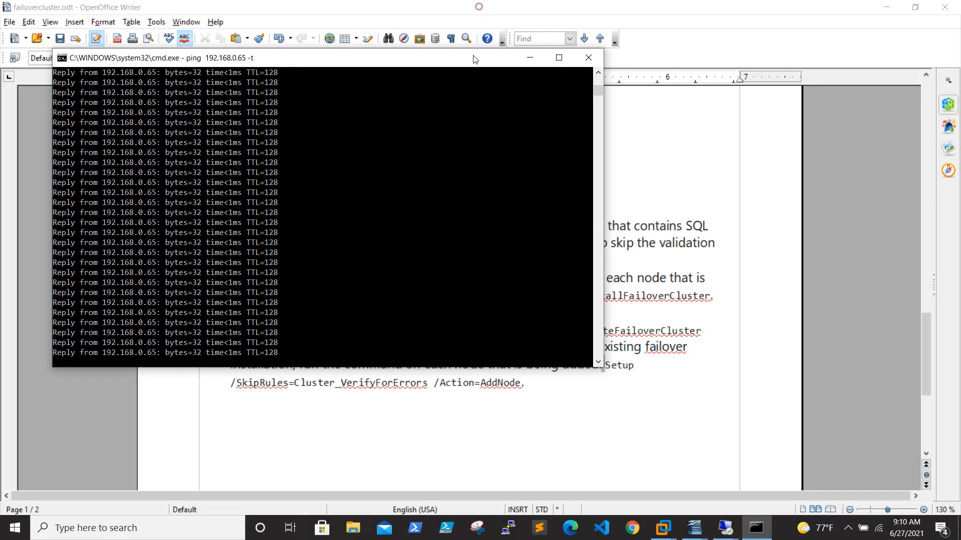
mouse_move(734, 528)
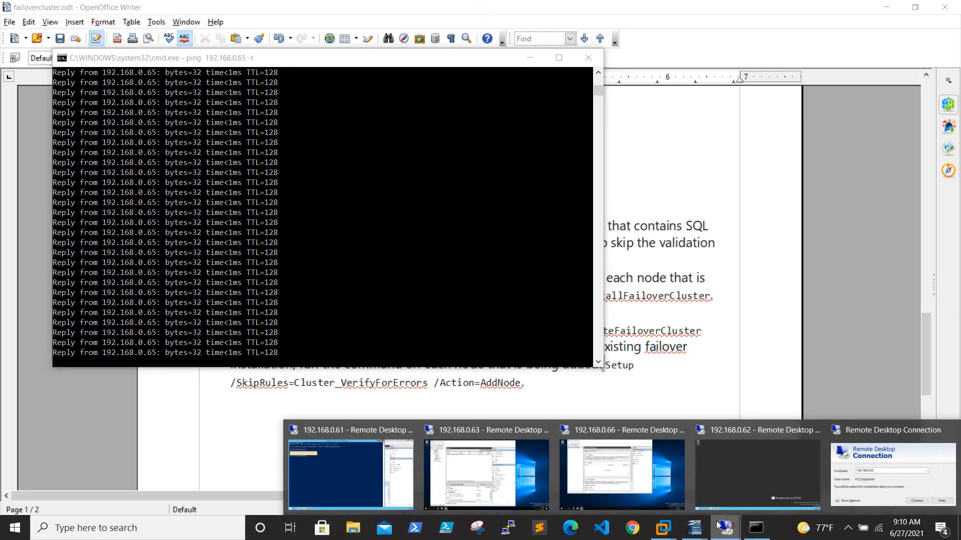
mouse_move(622, 481)
mouse_move(484, 478)
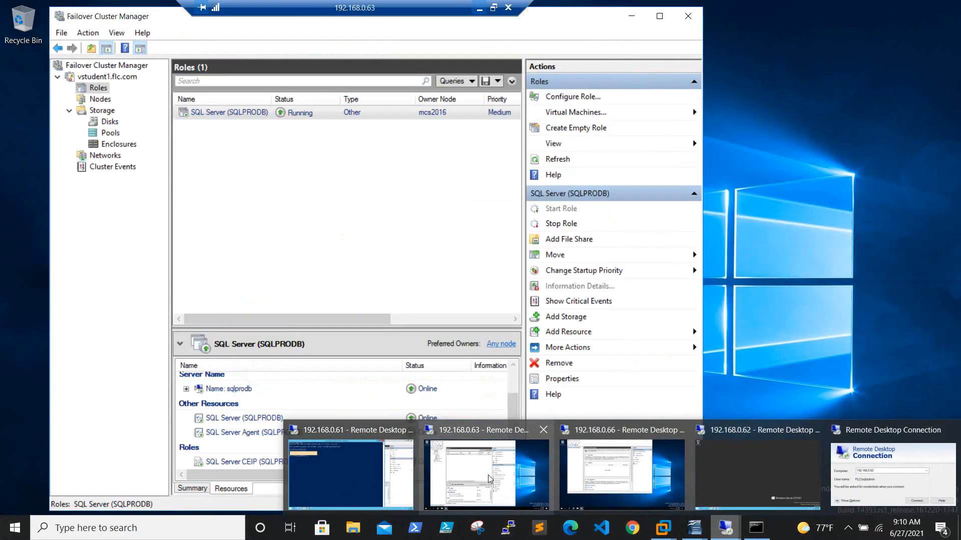
click(489, 479)
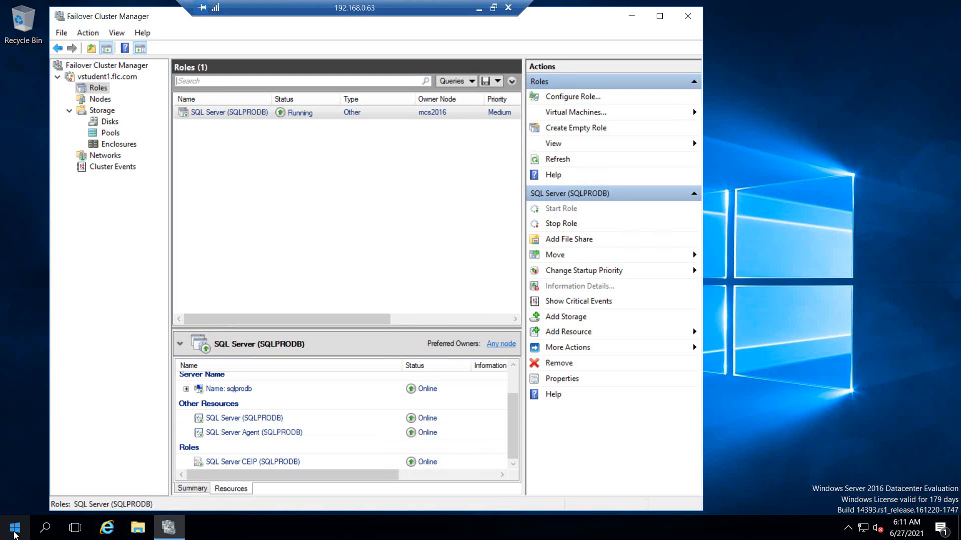
Step: Launch Windows PowerShell as administrator on the 192.168.0.63 server
click(15, 535)
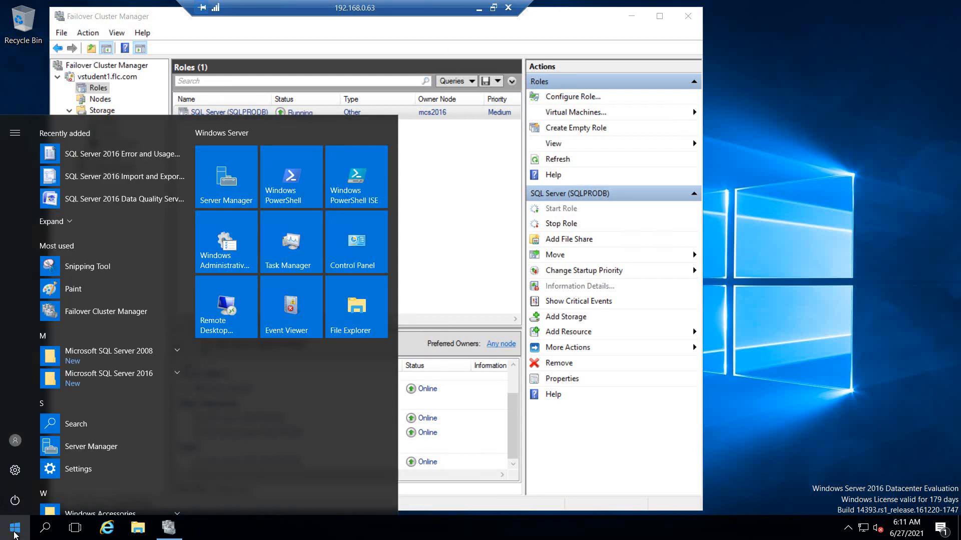
text(power)
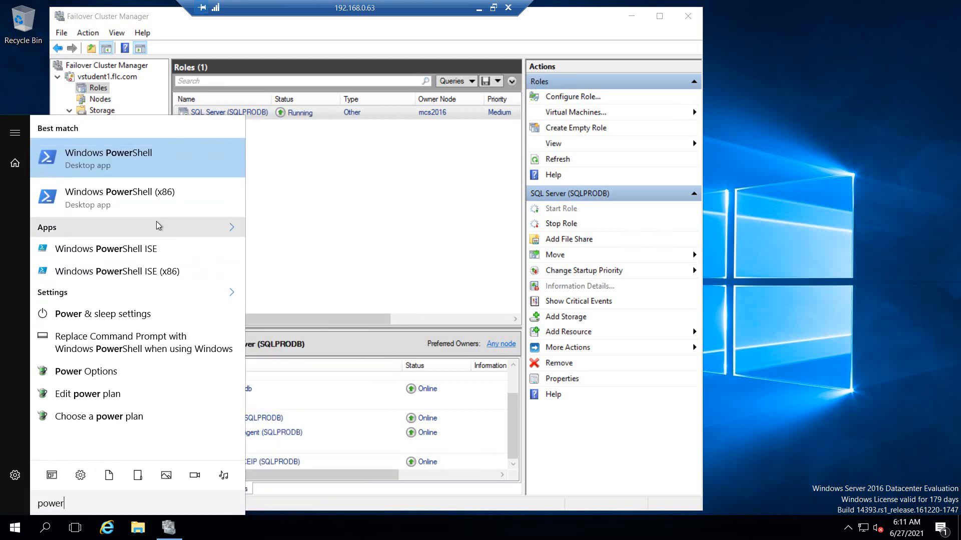
right_click(132, 165)
click(155, 181)
click(399, 337)
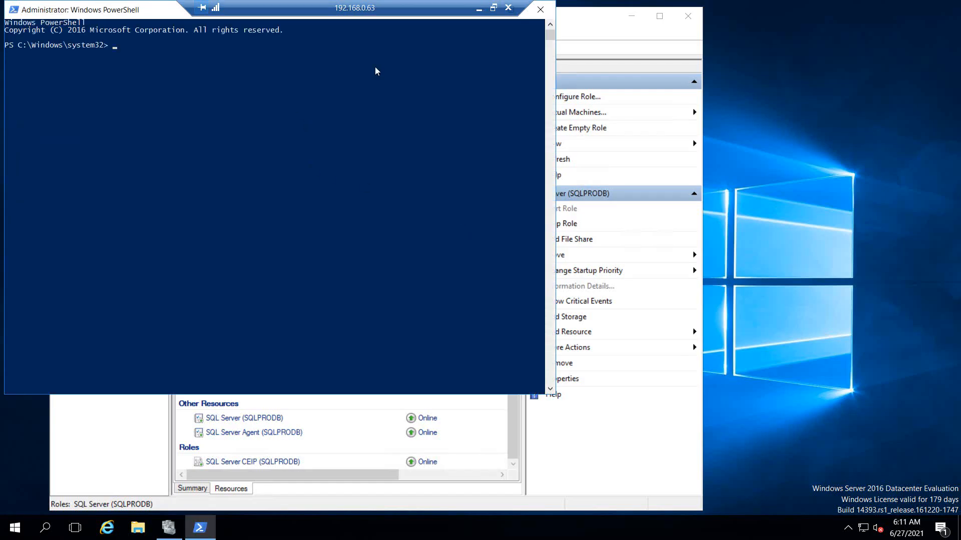
Step: Paste Get-Cluster |Select ClusterFunctionalLevel from the notes, showing level 8, and copy Update-ClusterFunctionalLevel
click(479, 8)
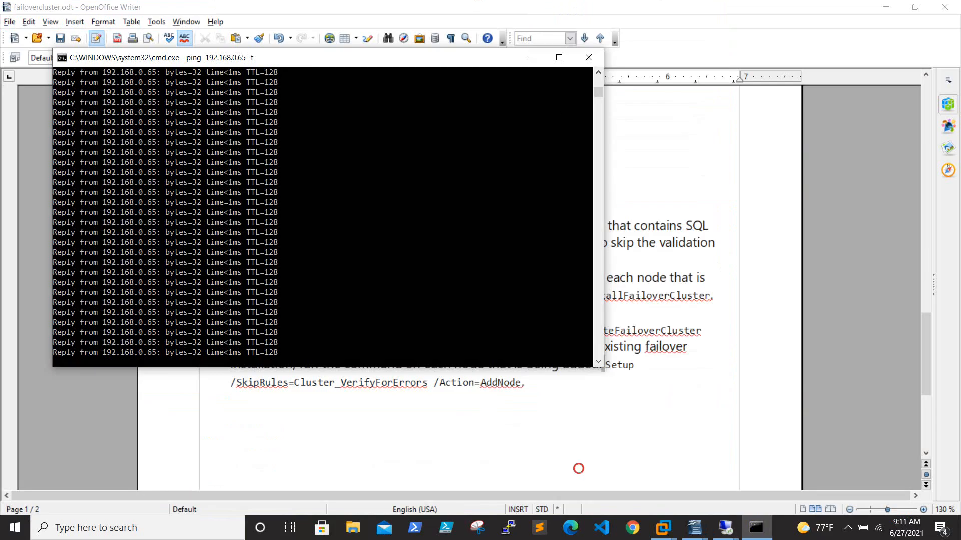
click(577, 467)
scroll(577, 468, up, 10)
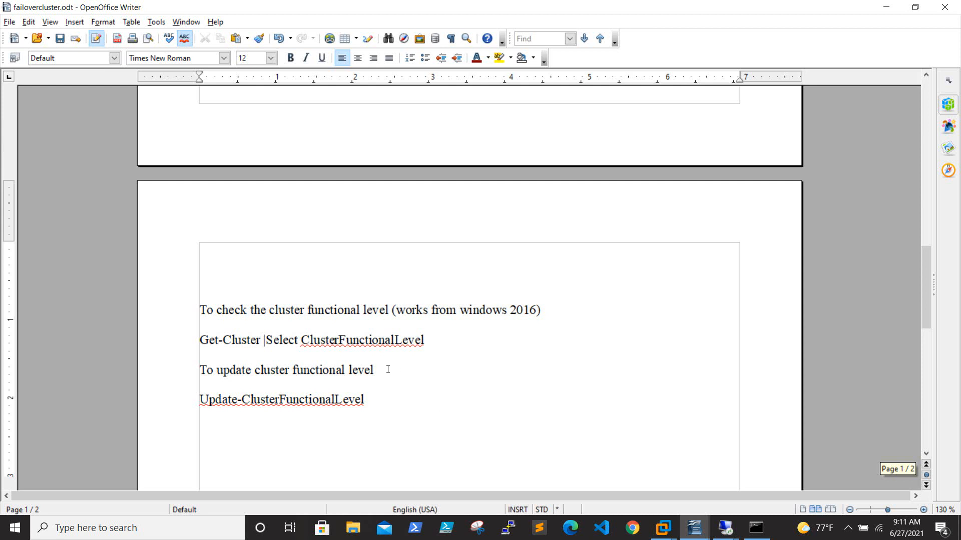
drag(196, 340, 446, 337)
key(ctrl+c)
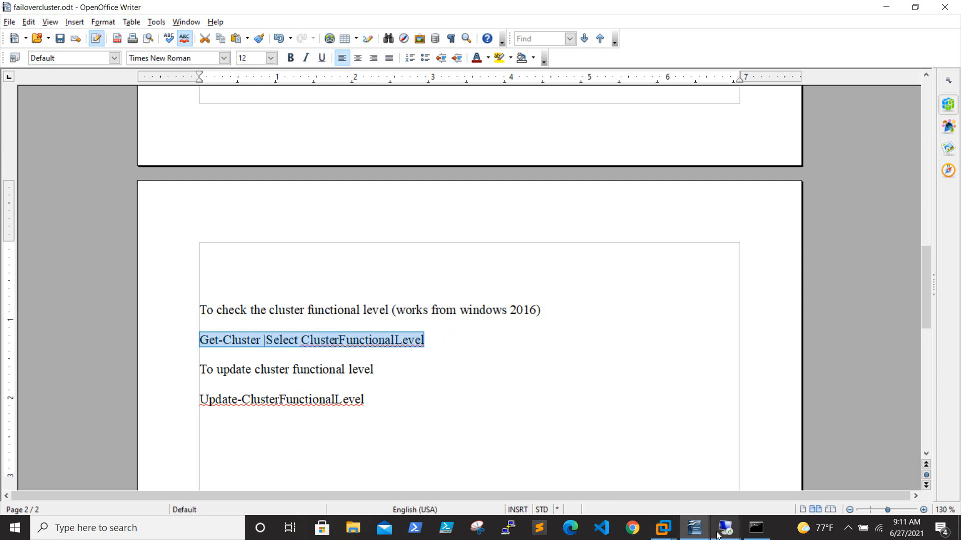
mouse_move(724, 531)
click(324, 472)
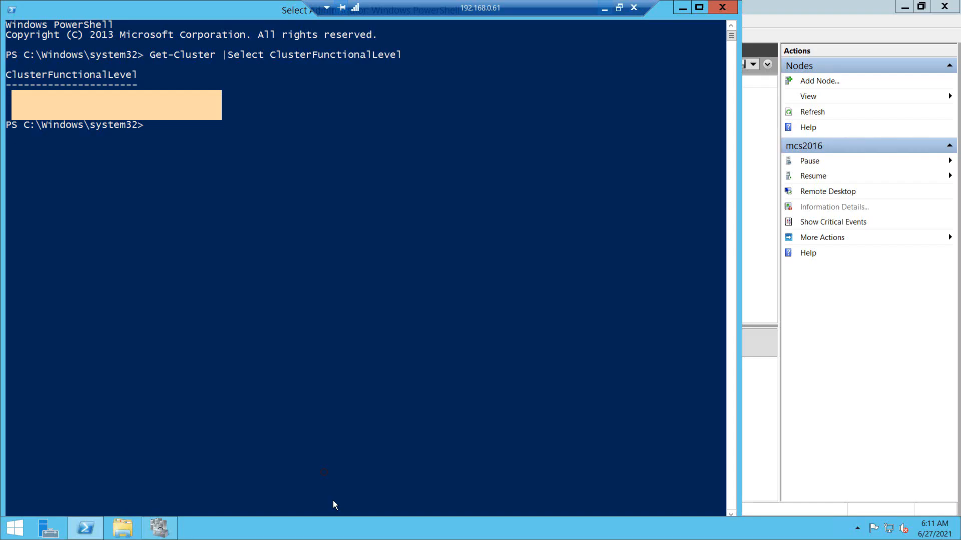
click(605, 9)
mouse_move(726, 529)
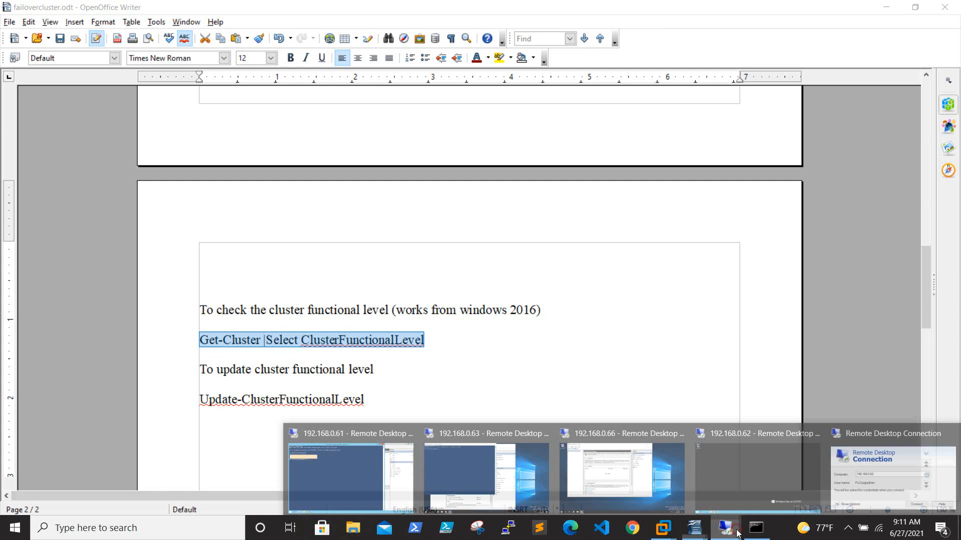
click(463, 435)
right_click(205, 89)
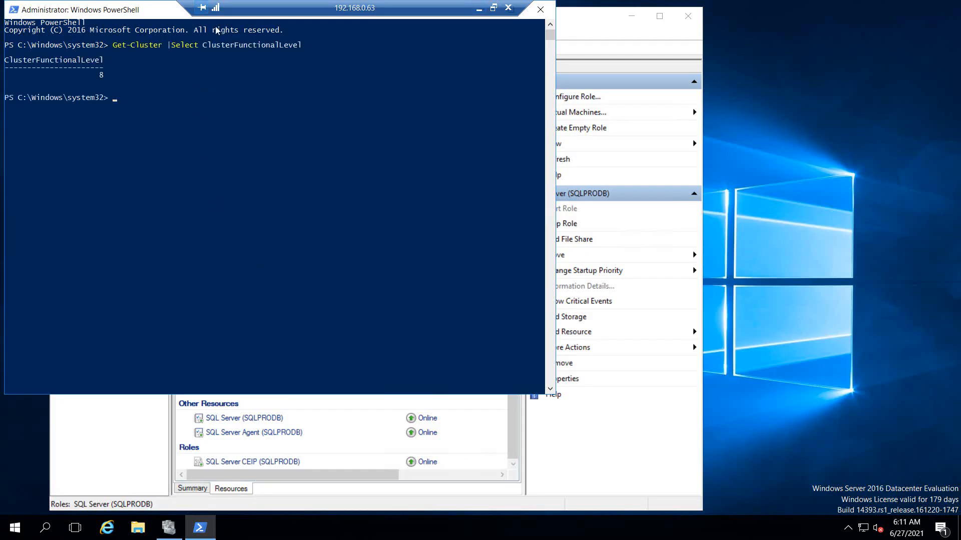
click(479, 7)
drag(395, 401, 198, 399)
key(ctrl+c)
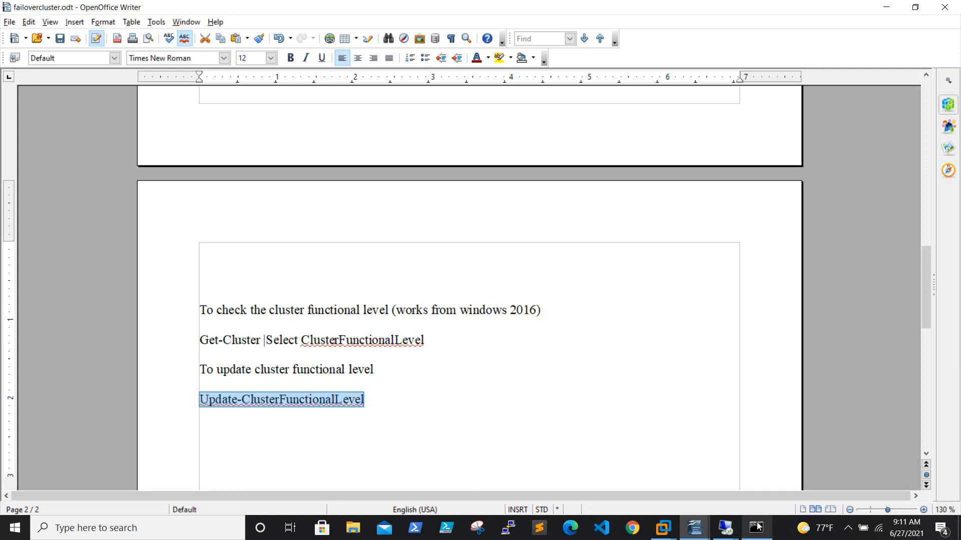
Step: Run Update-ClusterFunctionalLevel, answer Y, and recheck that the functional level is now 9
mouse_move(726, 528)
click(469, 458)
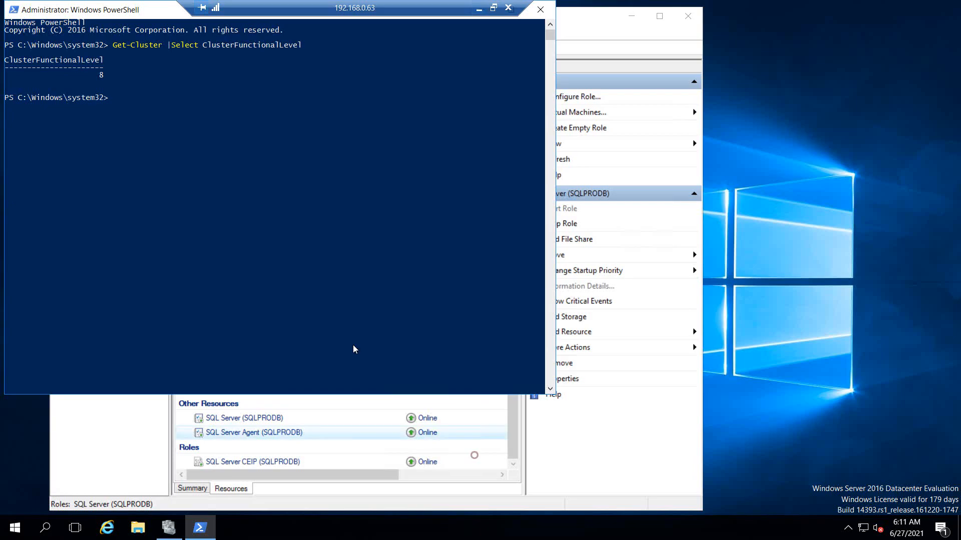
right_click(301, 125)
key(Return)
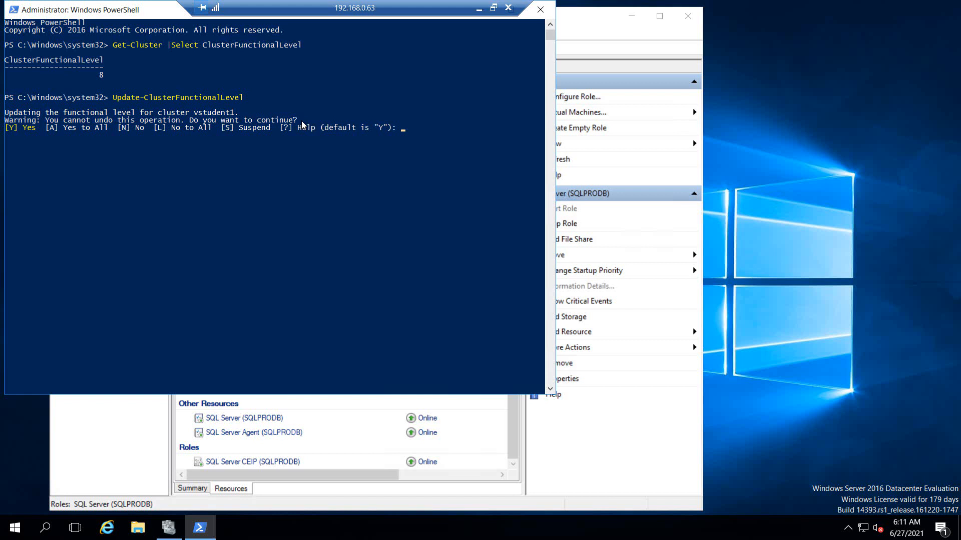
text(Y)
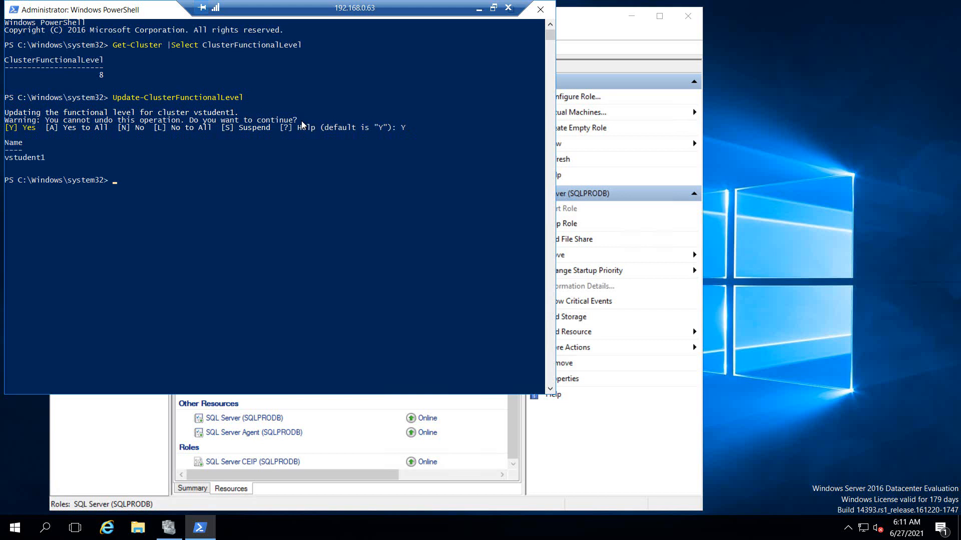
key(Up)
key(Up)
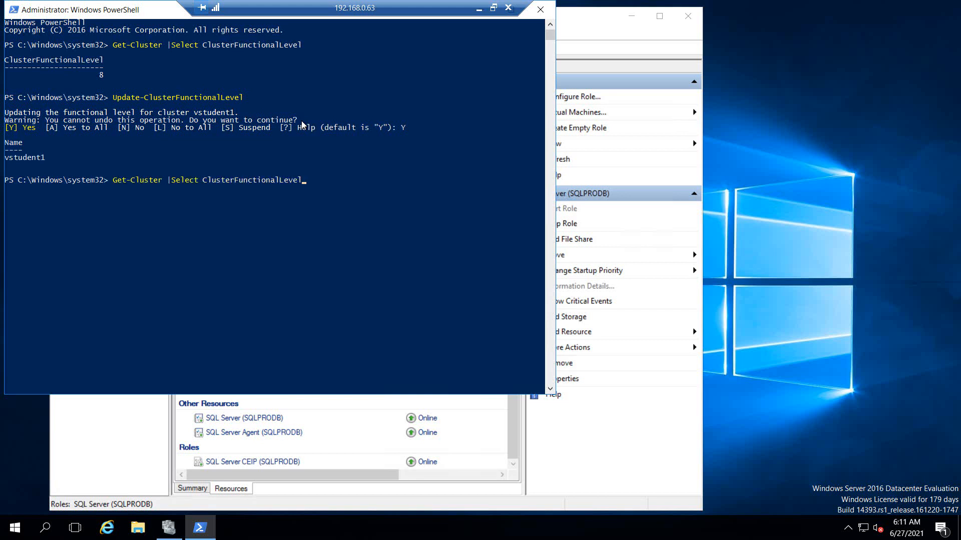
key(Return)
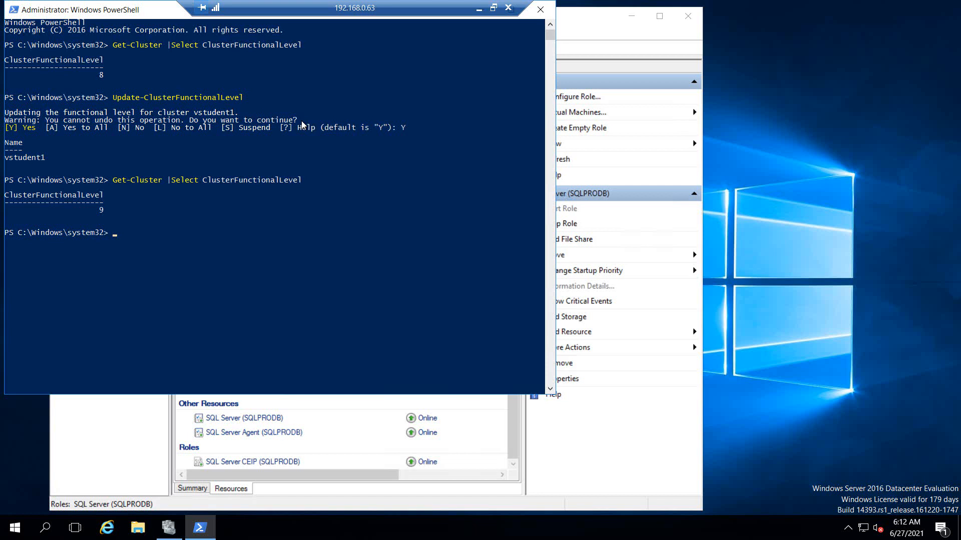
text(Get-Cluster |FL *)
Step: Review Get-Cluster | FL * showing ClusterFunctionalLevel 9 and ClusterUpgradeVersion 8, then close PowerShell
key(Return)
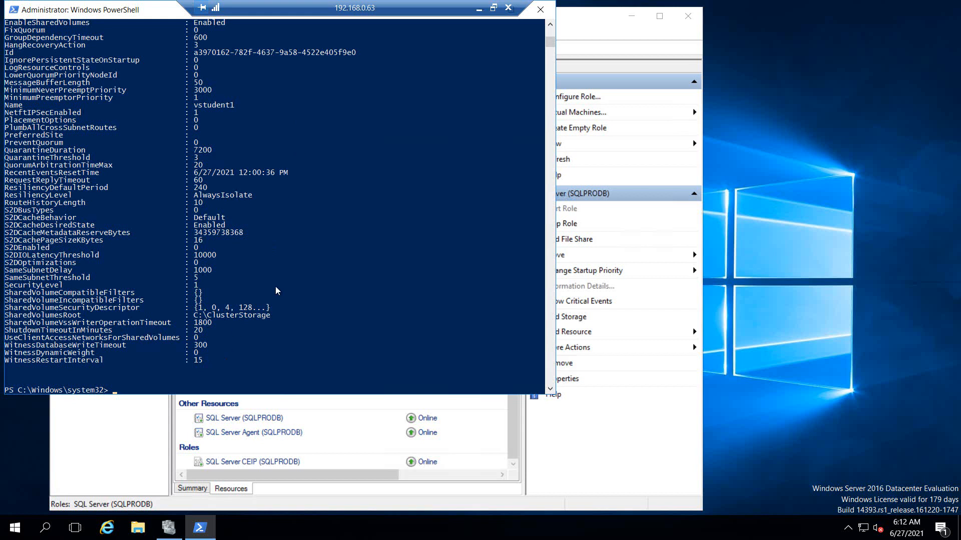
scroll(287, 283, up, 1)
scroll(287, 283, up, 11)
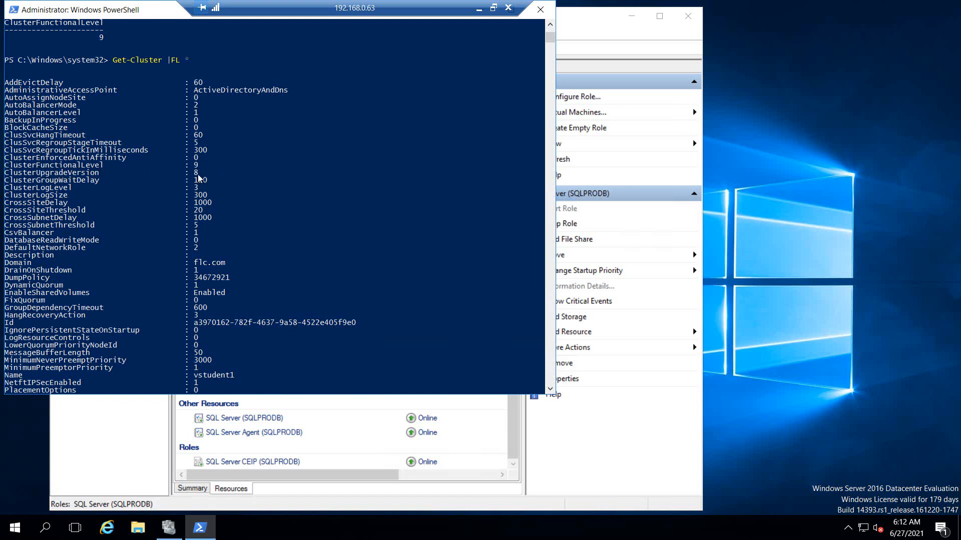
scroll(255, 188, up, 4)
scroll(255, 189, up, 4)
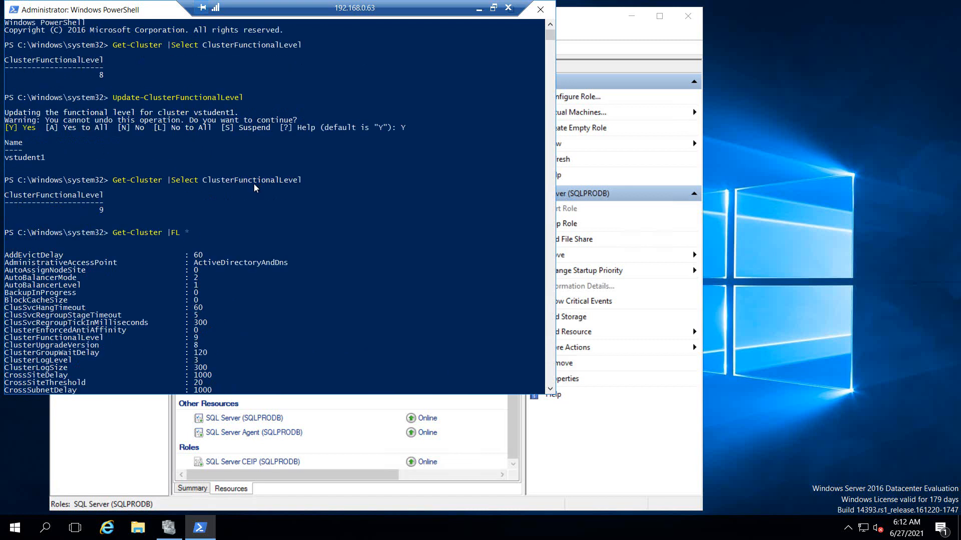
click(547, 16)
Step: Shut down the 192.168.0.62 server after closing its empty cluster manager window
click(480, 8)
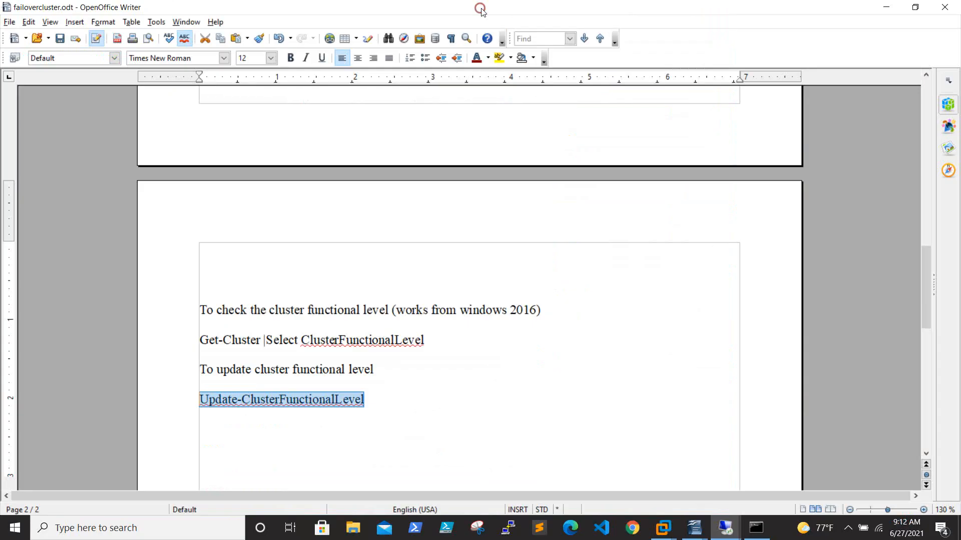
mouse_move(725, 528)
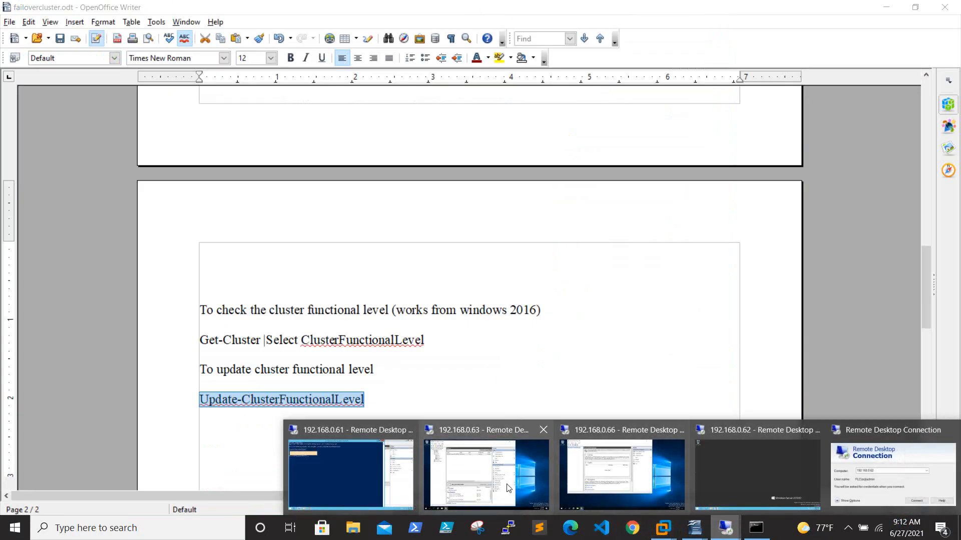
click(509, 474)
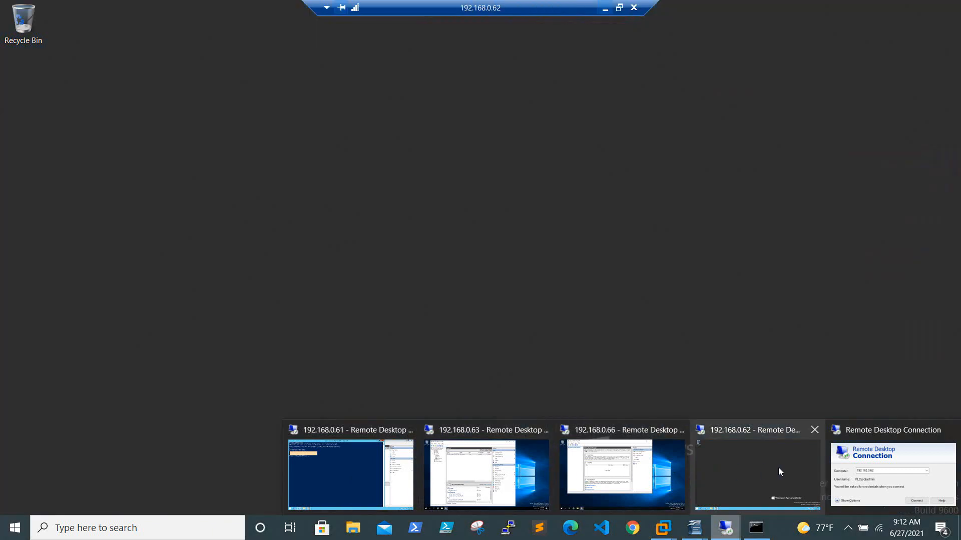
click(779, 467)
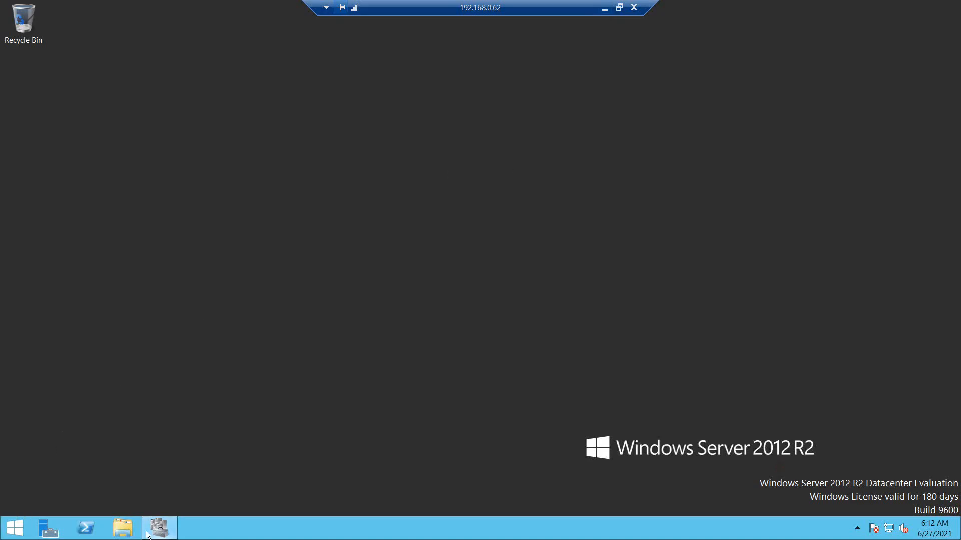
click(157, 531)
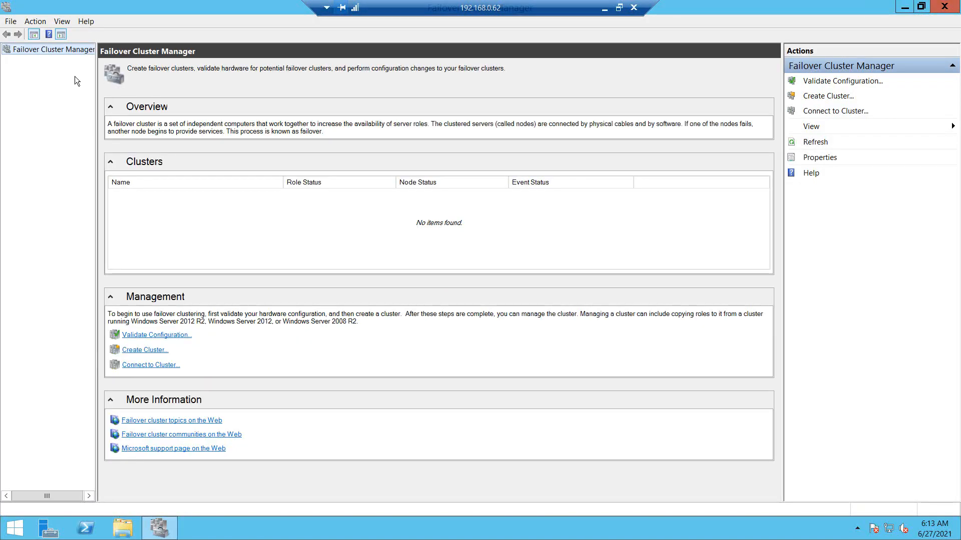
click(945, 6)
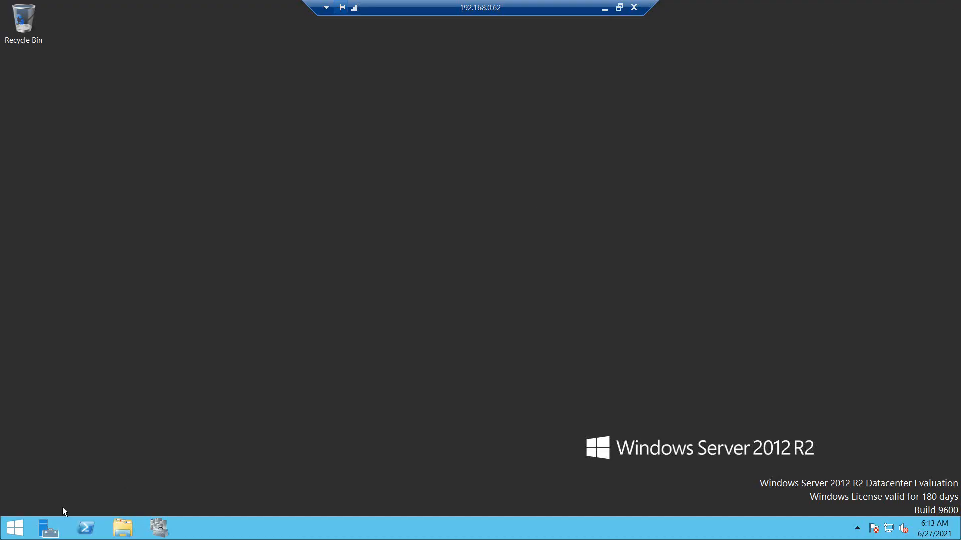
right_click(15, 534)
mouse_move(61, 513)
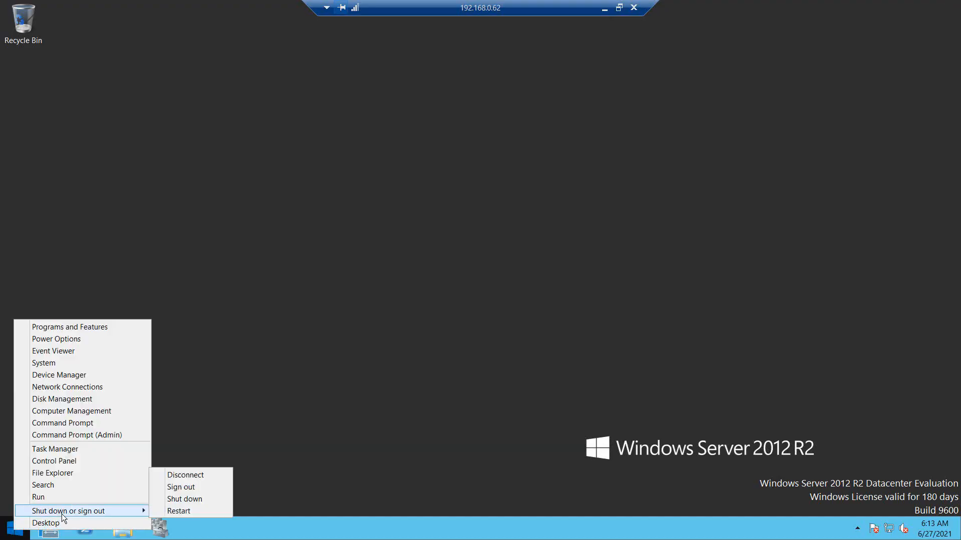
click(205, 501)
click(163, 511)
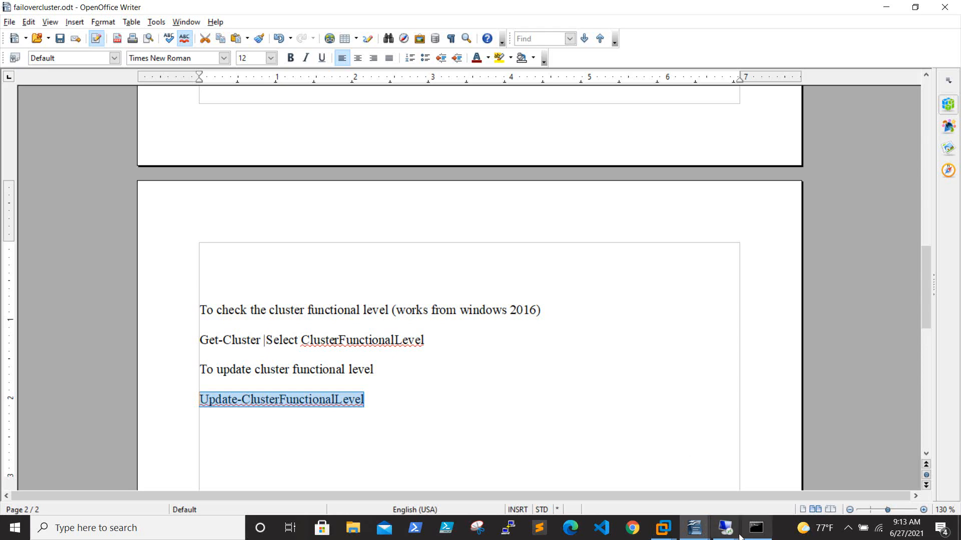
Step: Shut down 192.168.0.61 with reason Operating System: Recovery (Unplanned)
mouse_move(725, 528)
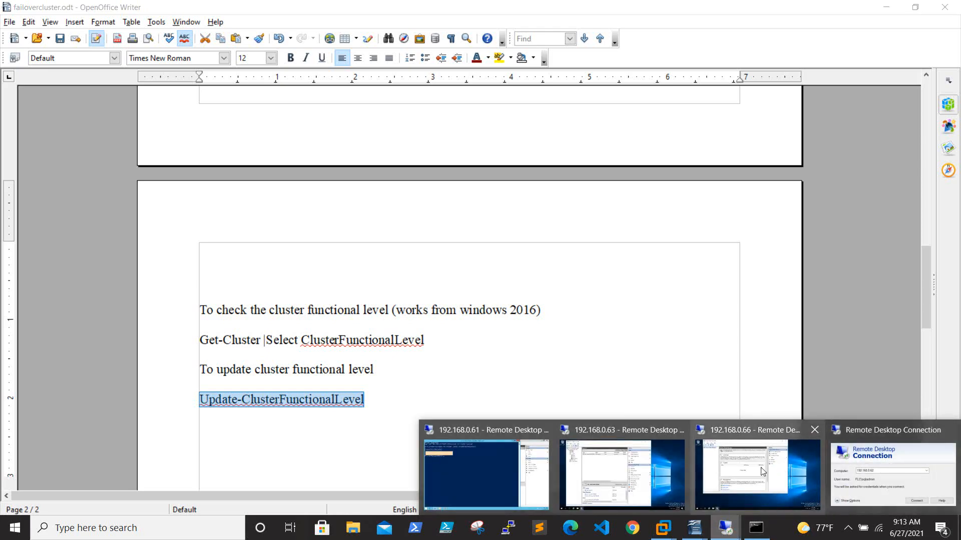
mouse_move(596, 474)
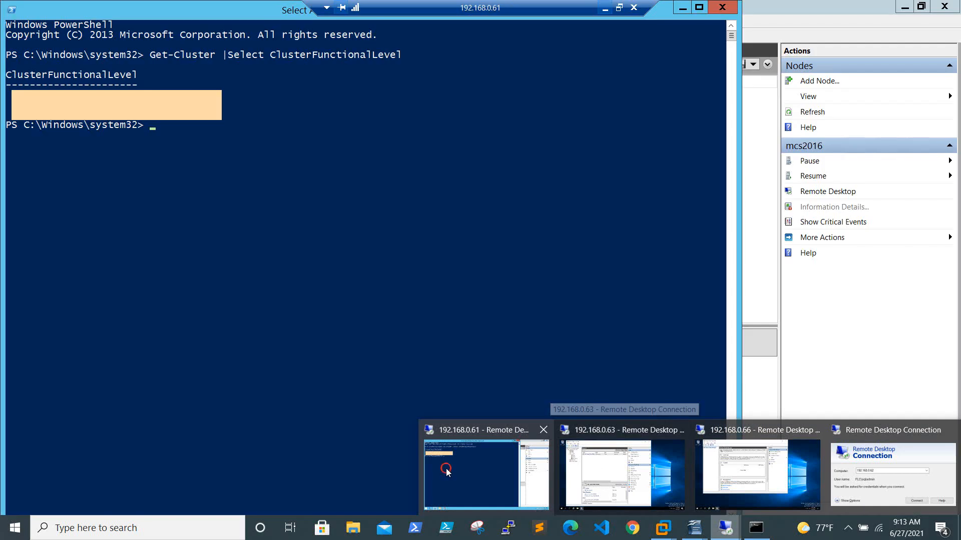
click(446, 470)
click(945, 6)
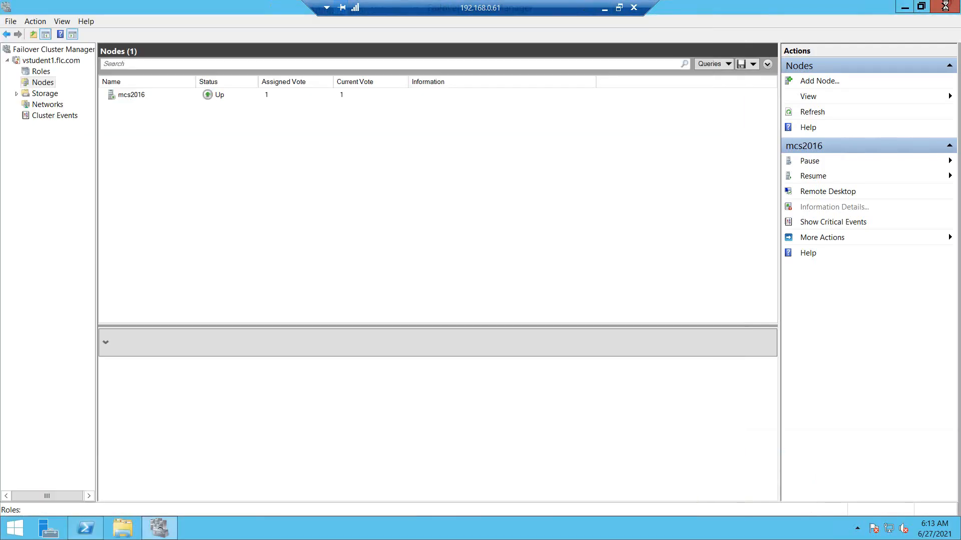
click(722, 9)
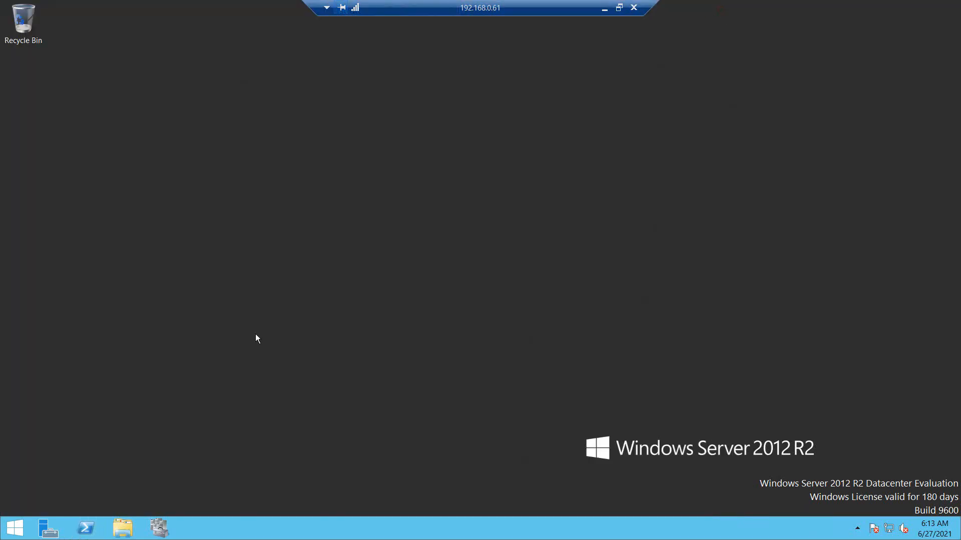
right_click(14, 528)
mouse_move(61, 511)
click(177, 500)
click(182, 489)
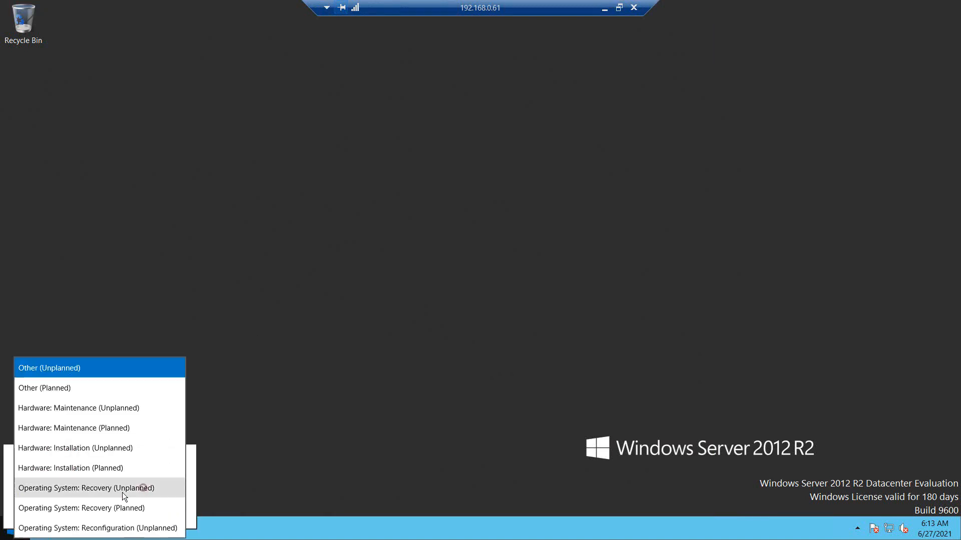
click(117, 429)
click(165, 514)
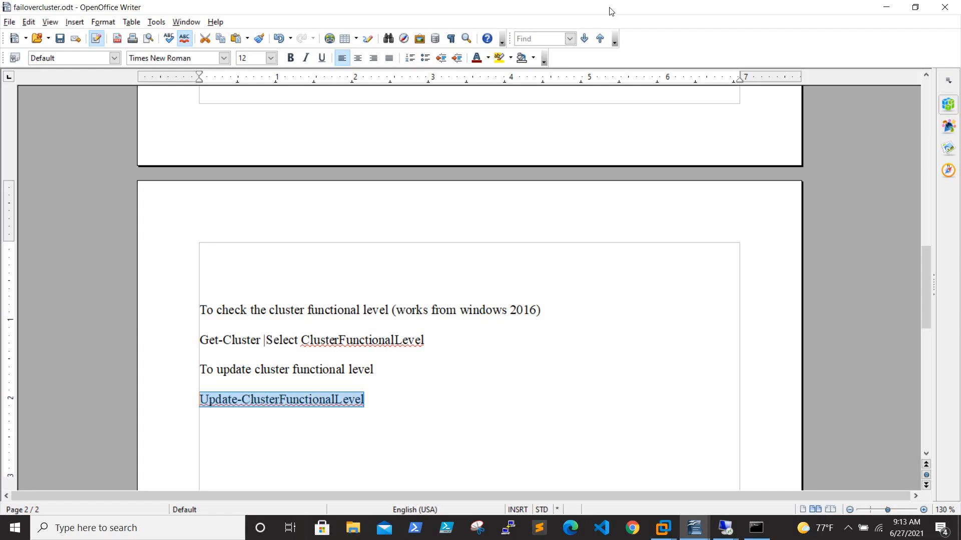
Step: Check the ping to 192.168.0.65, scroll the notes to page 1, then show the Impress title slide
click(758, 532)
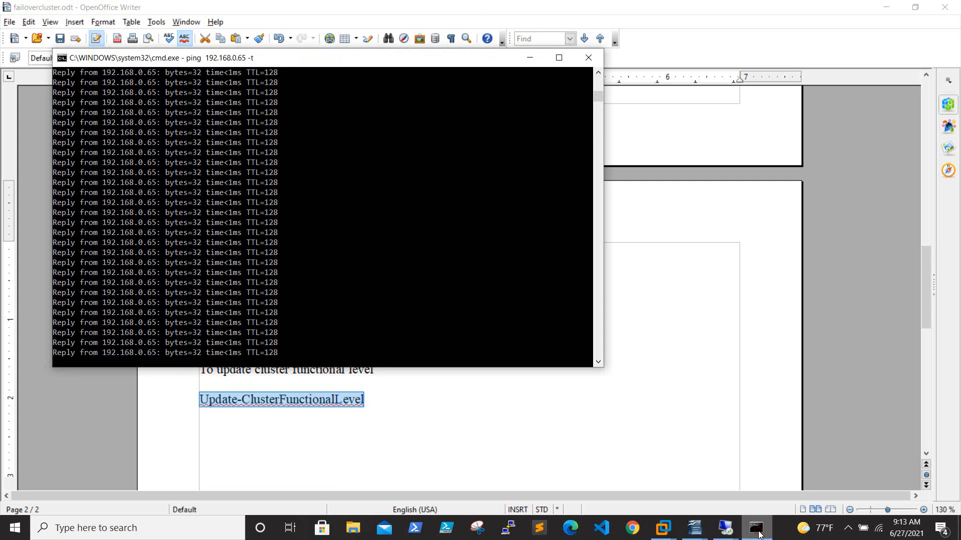
click(530, 58)
scroll(621, 295, up, 20)
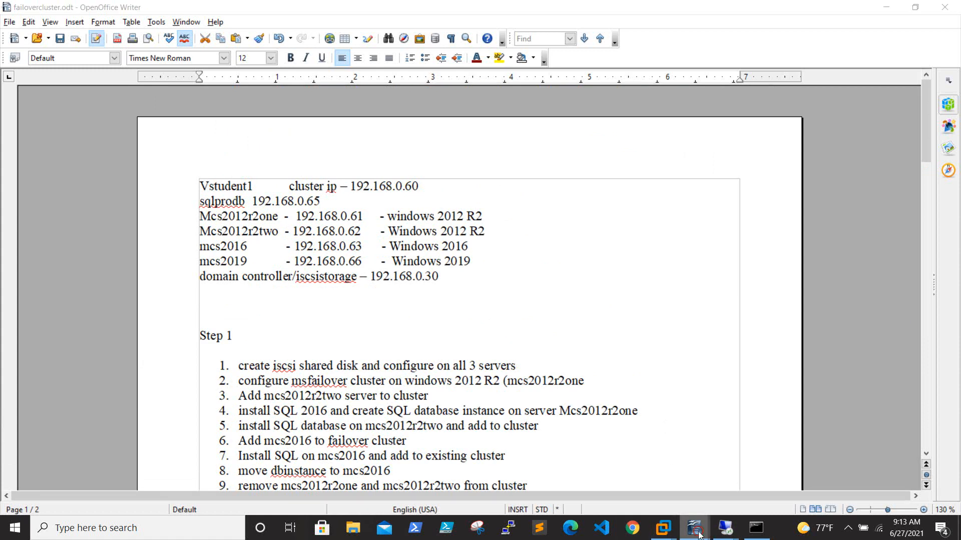
mouse_move(695, 528)
click(768, 495)
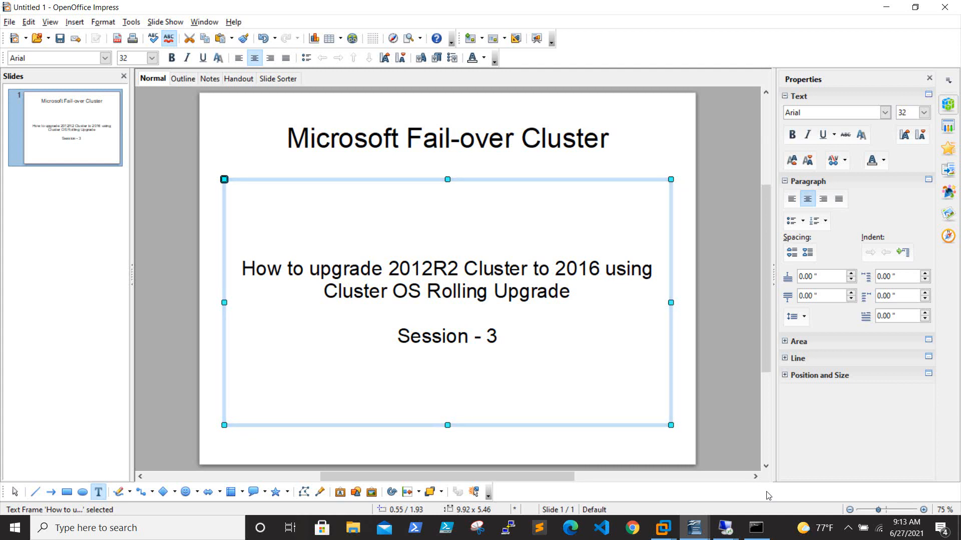
Step: Minimise the Impress slides and Writer notes, exposing the Remote Desktop Connection dialog for 192.168.0.62
click(886, 7)
click(886, 7)
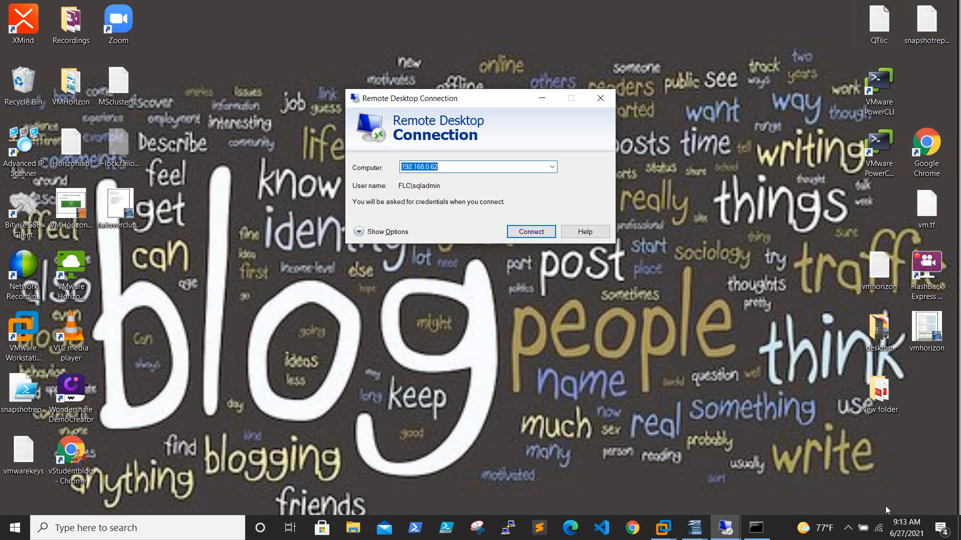
click(847, 530)
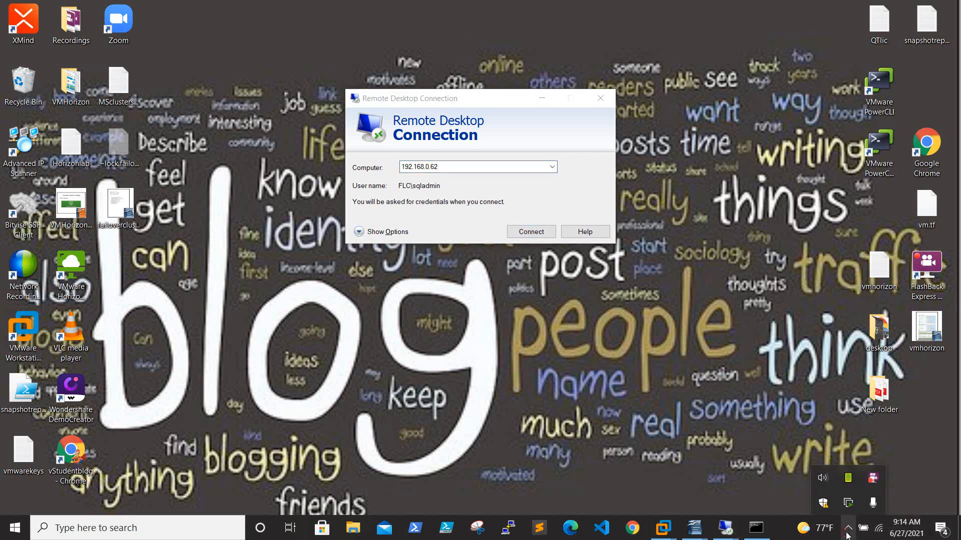
right_click(873, 479)
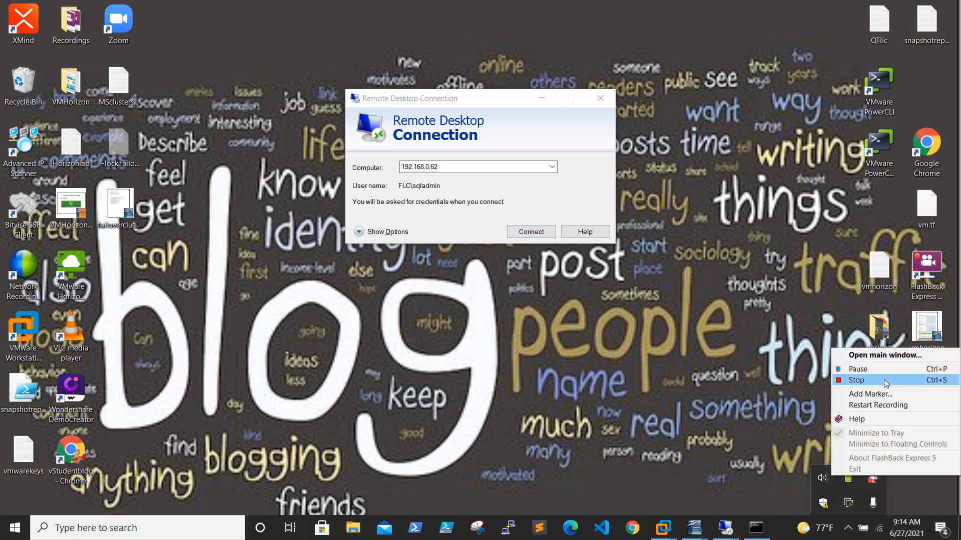